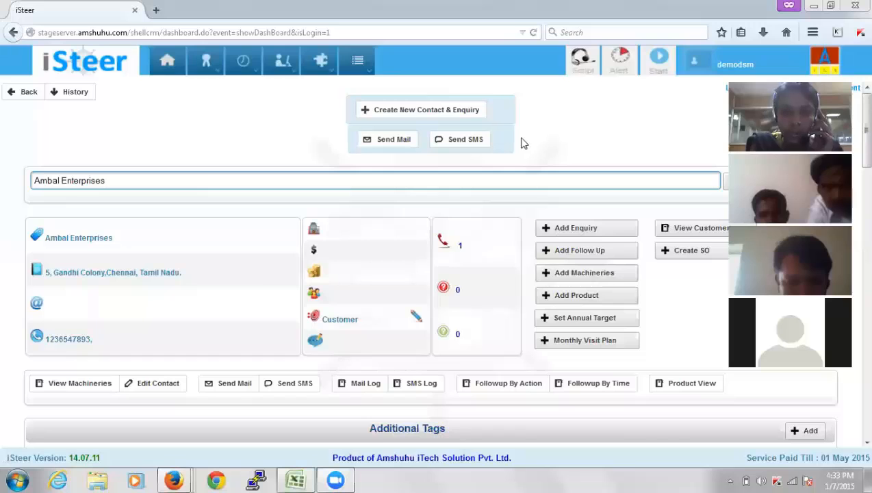
Log out of the demo sales account from the user icon menu
{"action": "left_click", "coordinate": [696, 69]}
{"action": "left_click", "coordinate": [659, 133]}
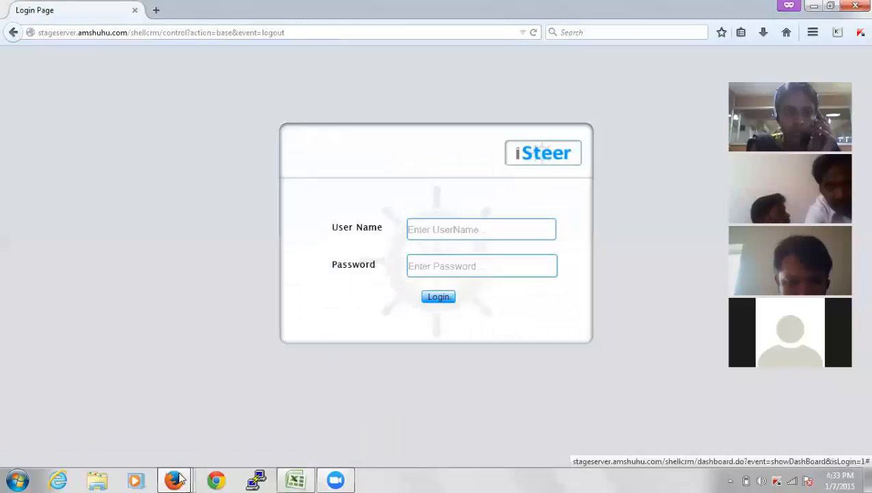
Switch to the Login Page window and bring up the blank iSteer login form
{"action": "mouse_move", "coordinate": [180, 477]}
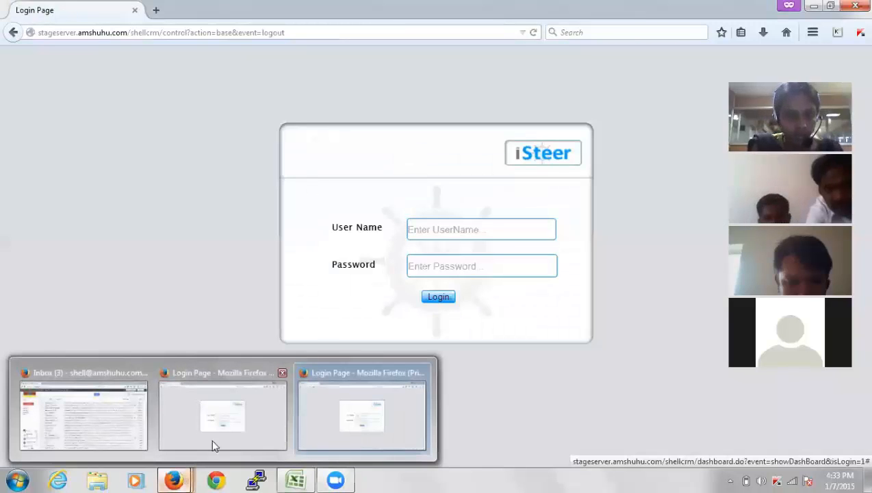
{"action": "left_click", "coordinate": [260, 432]}
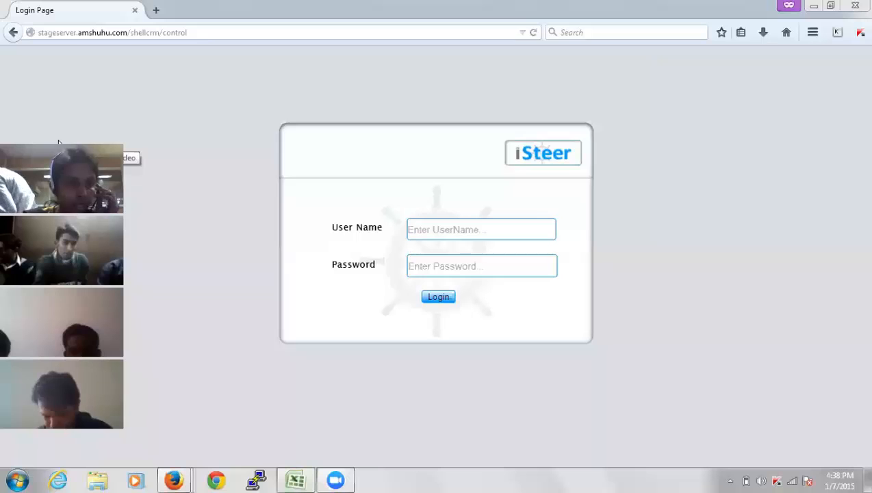
{"action": "left_click", "coordinate": [59, 142]}
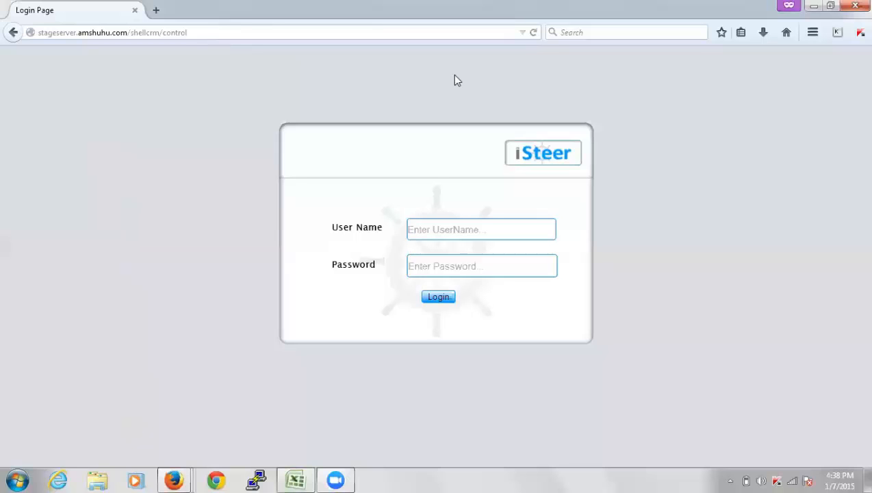
{"action": "key", "text": "ctrl+l"}
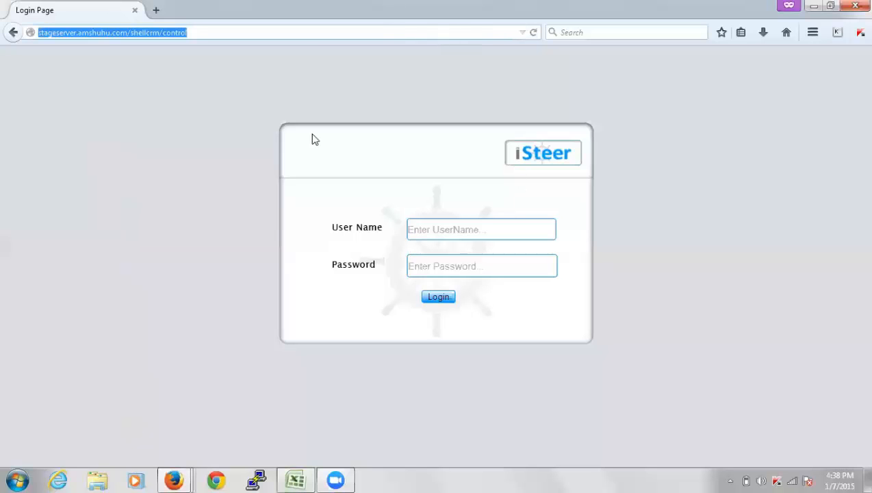
{"action": "left_click", "coordinate": [223, 31]}
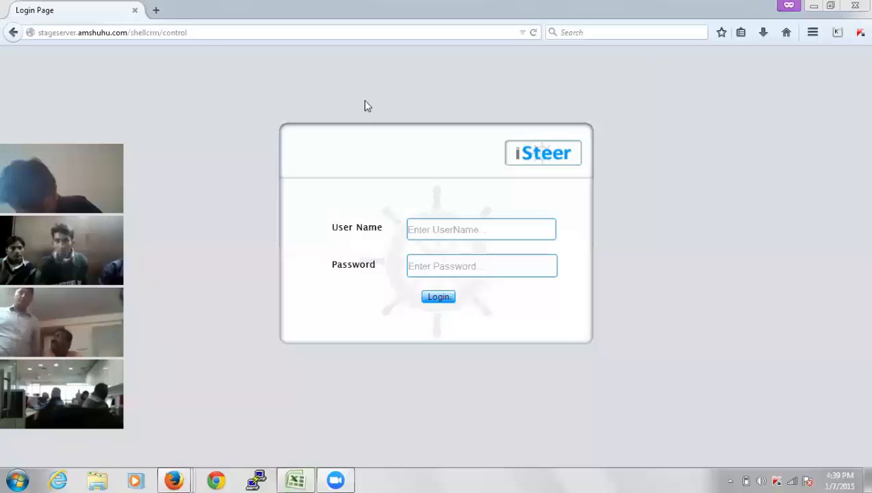
Select the login page's address in the browser address bar
{"action": "left_click", "coordinate": [205, 32]}
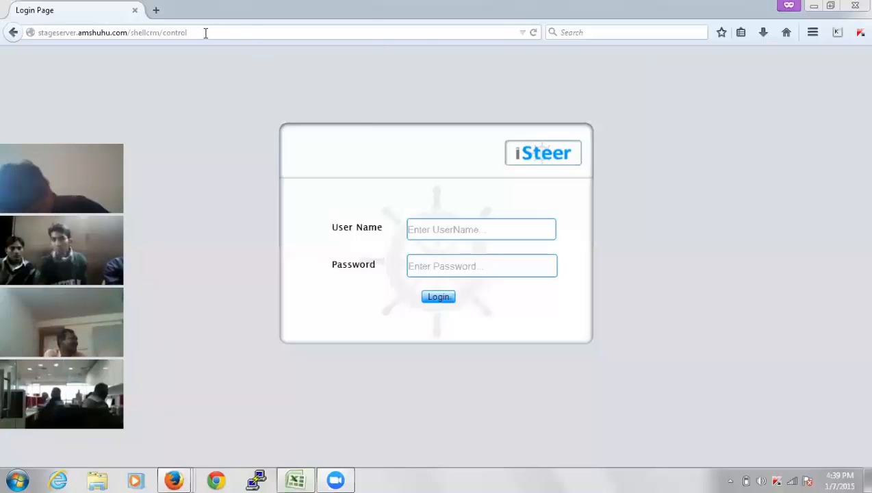
{"action": "left_click", "coordinate": [411, 96]}
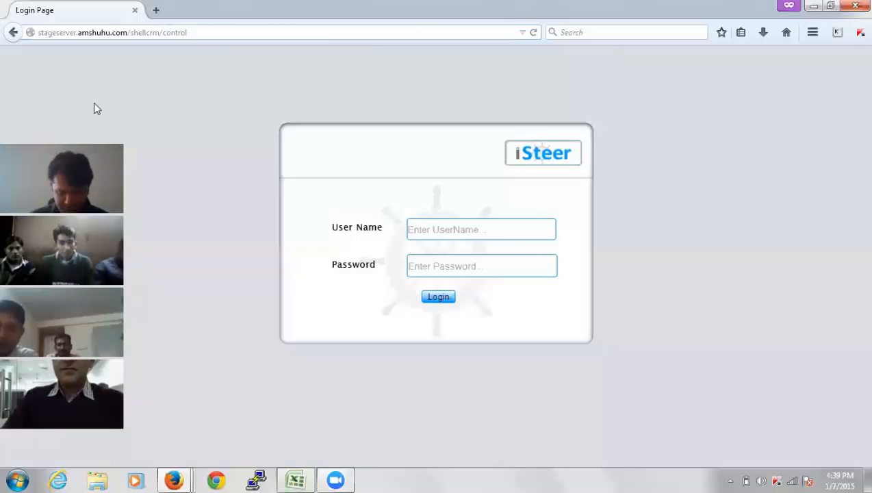
{"action": "left_click", "coordinate": [202, 32]}
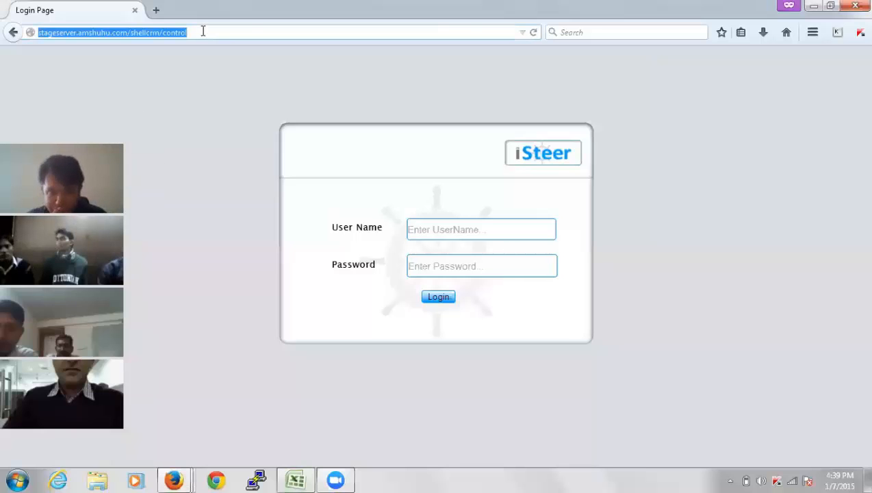
Sign in with the demo user name and its four-character password
{"action": "left_click", "coordinate": [473, 230]}
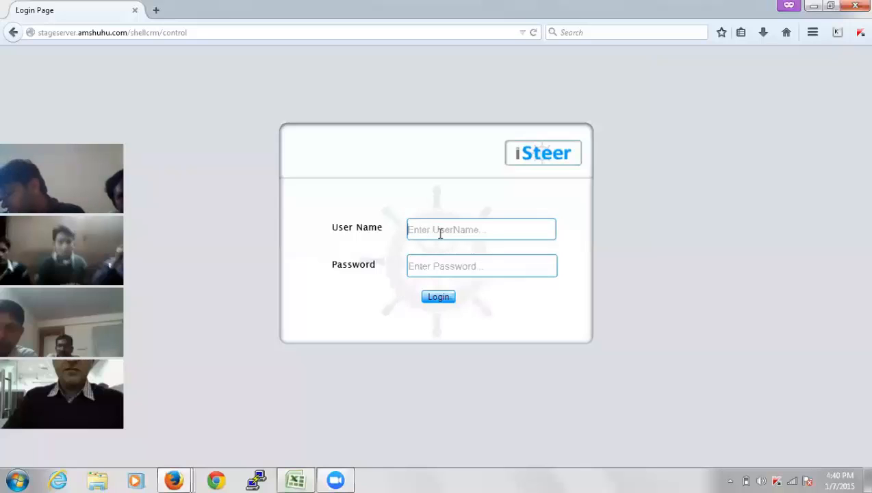
{"action": "type", "text": "demoder"}
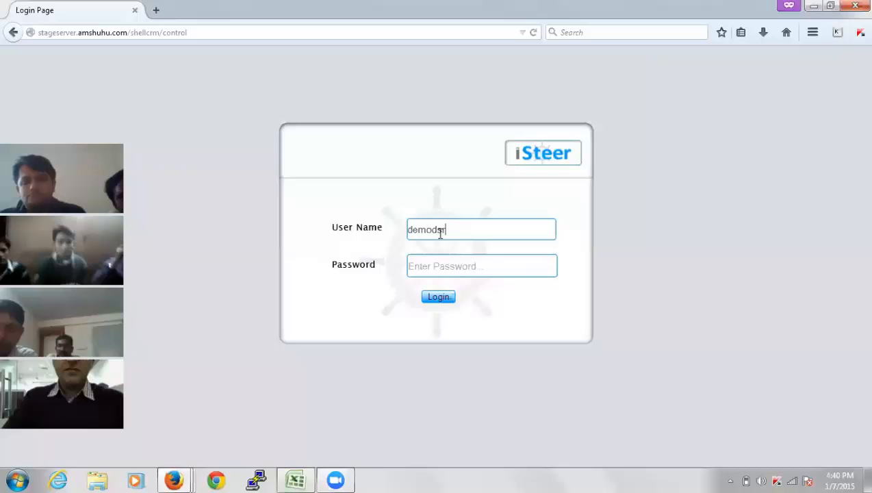
{"action": "key", "text": "Tab"}
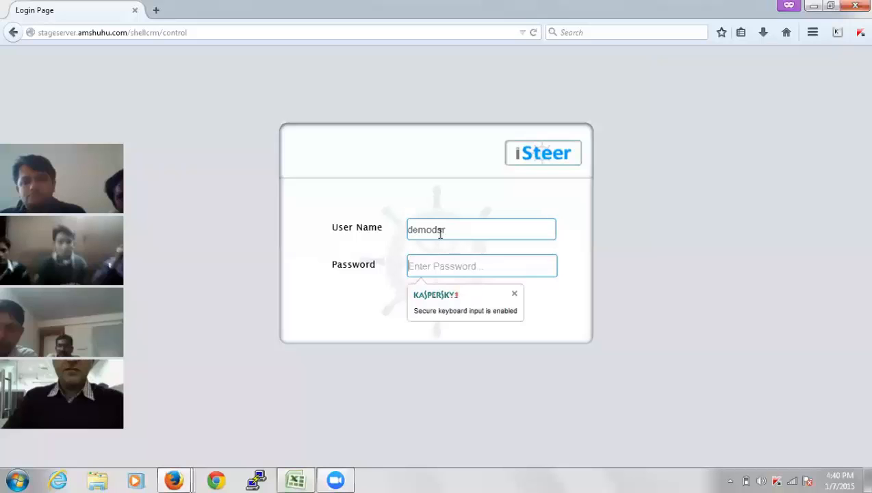
{"action": "type", "text": "demo"}
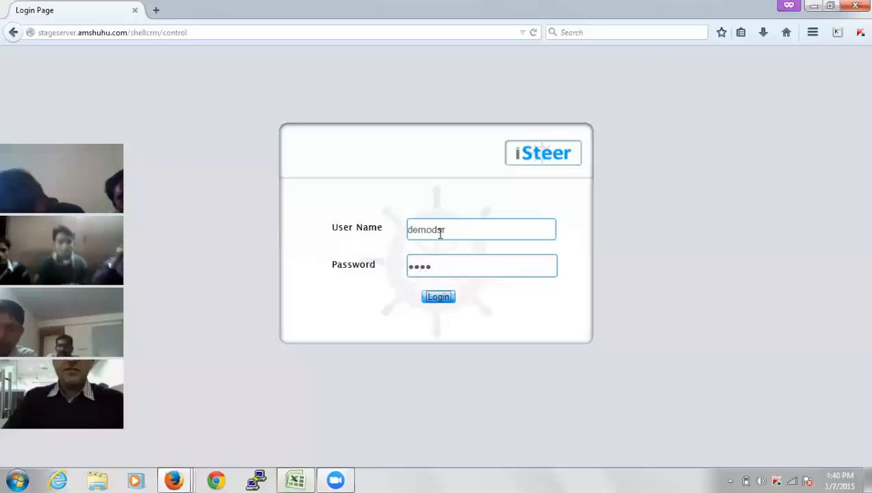
{"action": "key", "text": "Return"}
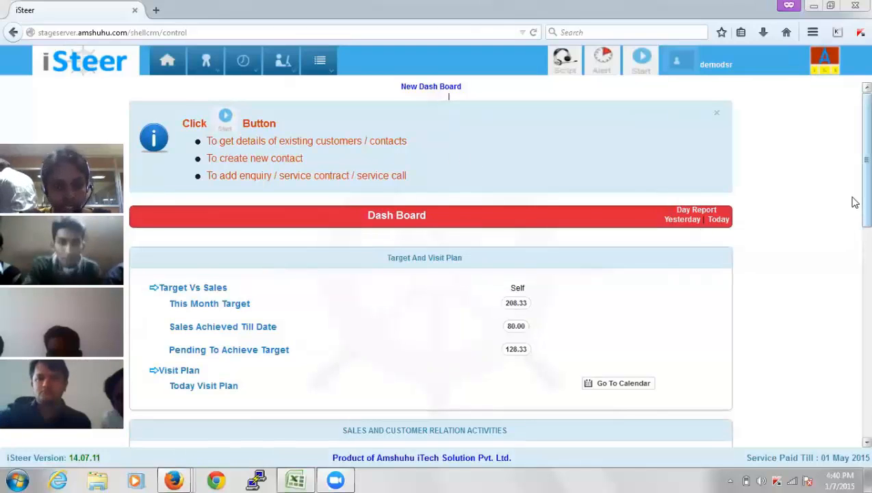
Read the Target And Visit Plan panel: target 208.33, achieved 80.00, pending 128.33
{"action": "left_click", "coordinate": [60, 143]}
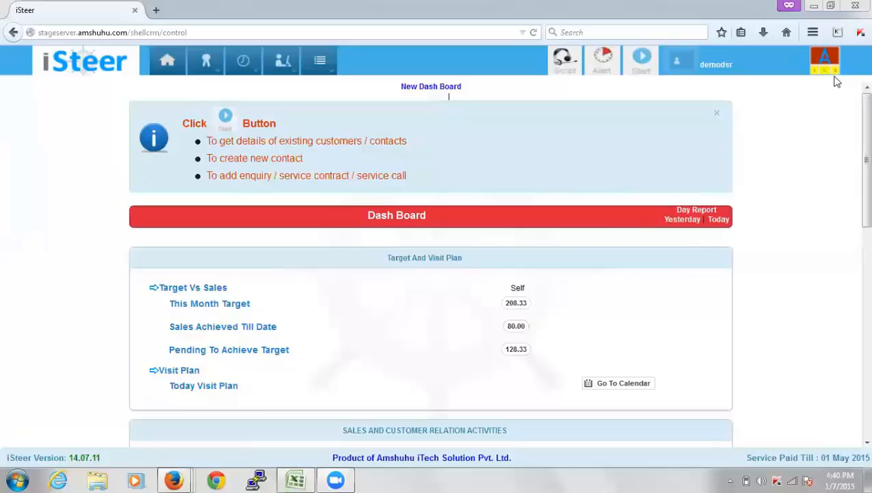
{"action": "scroll", "coordinate": [853, 159], "scroll_direction": "down", "scroll_amount": 2}
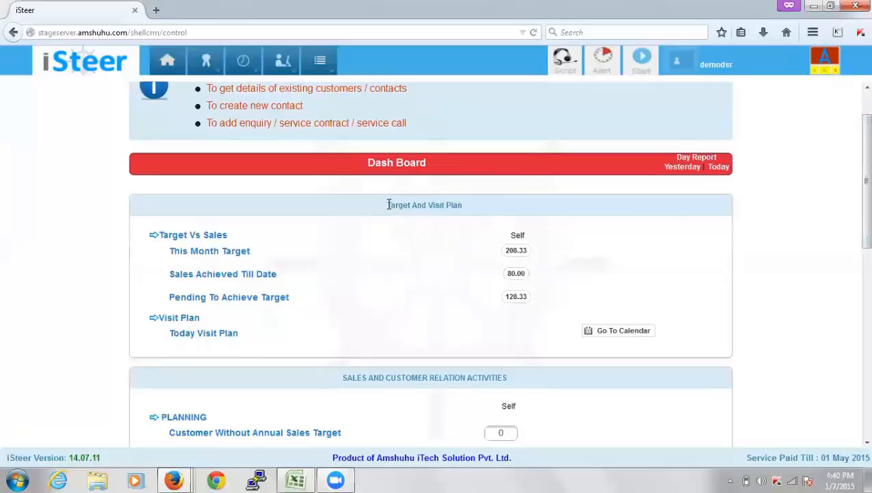
{"action": "left_click_drag", "start_coordinate": [388, 205], "coordinate": [475, 219]}
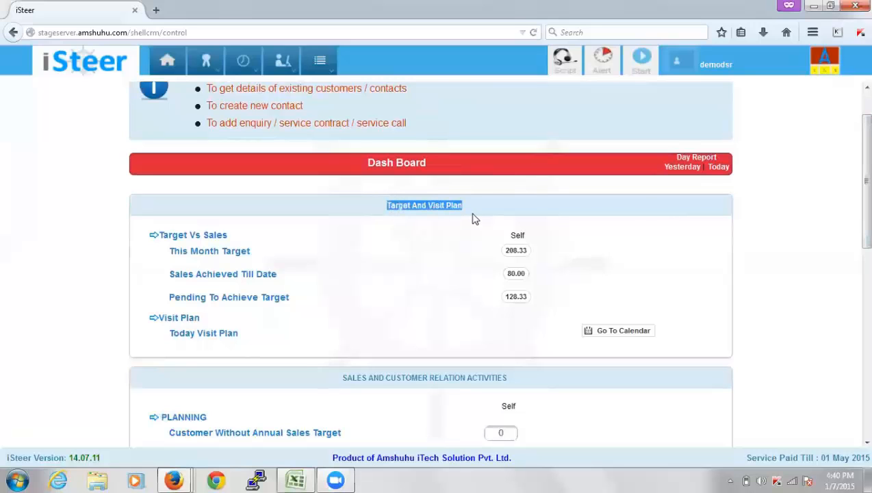
{"action": "left_click", "coordinate": [473, 219]}
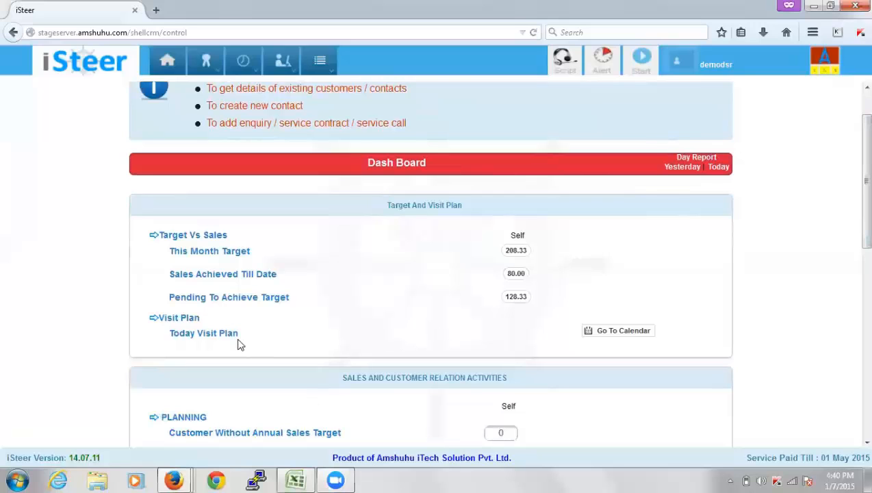
Browse the empty visit-plan calendar for Wednesday 07 January 2015, then return to the dashboard
{"action": "left_click", "coordinate": [606, 332]}
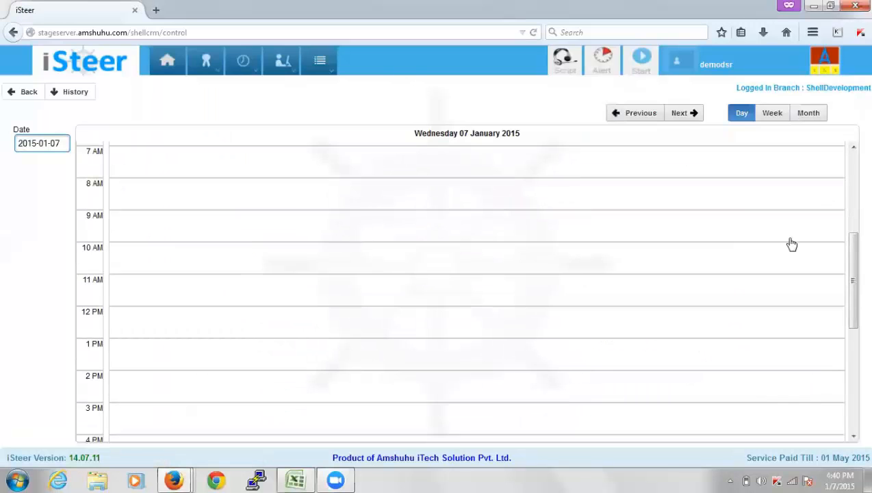
{"action": "mouse_move", "coordinate": [854, 267]}
{"action": "left_mouse_down"}
{"action": "mouse_move", "coordinate": [855, 331]}
{"action": "mouse_move", "coordinate": [855, 275]}
{"action": "left_mouse_up"}
{"action": "left_click_drag", "start_coordinate": [854, 273], "coordinate": [852, 166]}
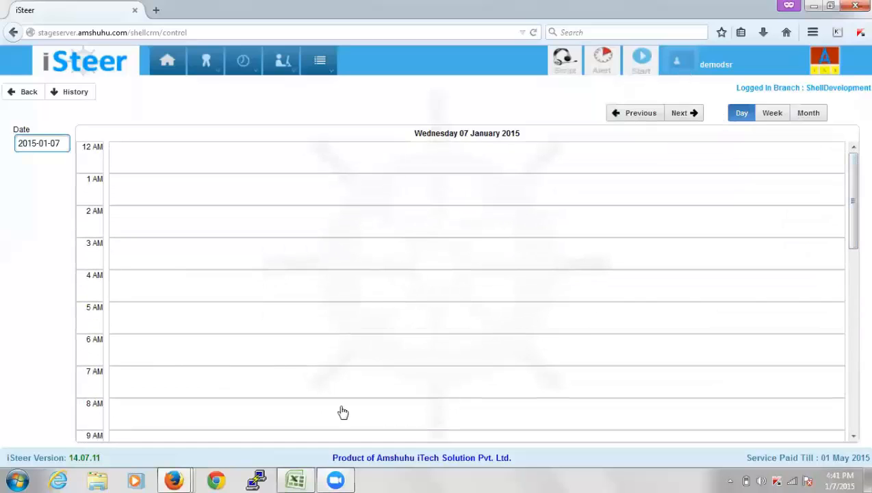
{"action": "left_click", "coordinate": [168, 63]}
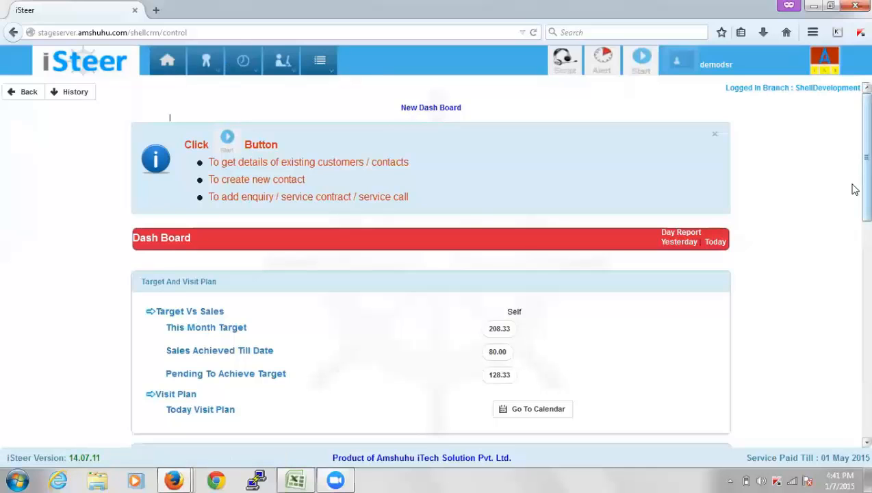
Scroll down to the Sales and Customer Relation Activities counts, including 4 pending follow-ups
{"action": "scroll", "coordinate": [855, 194], "scroll_direction": "down", "scroll_amount": 5}
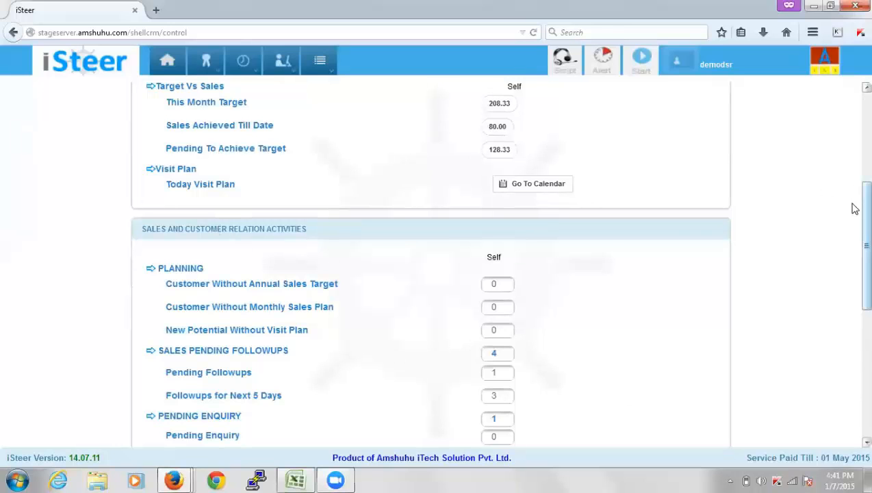
{"action": "scroll", "coordinate": [855, 215], "scroll_direction": "down", "scroll_amount": 1}
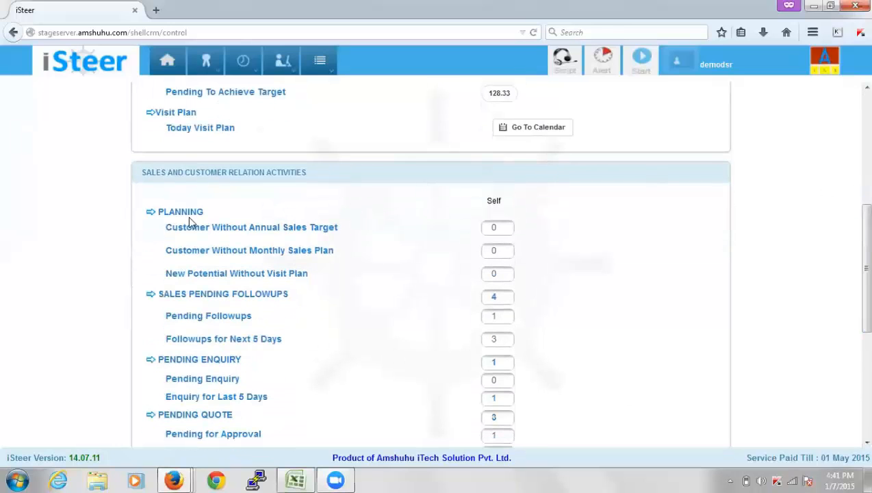
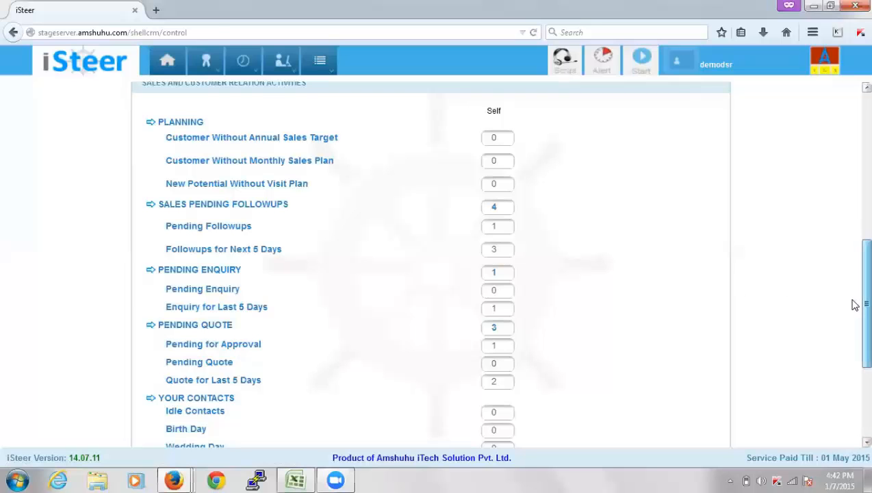
Search for 'ambal enter' and load the Ambal Enterprises customer details
{"action": "left_click_drag", "start_coordinate": [855, 311], "coordinate": [851, 387]}
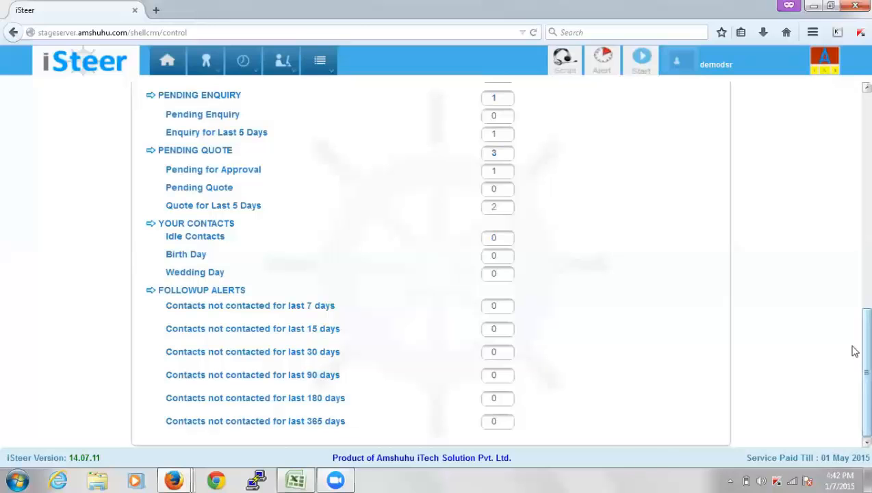
{"action": "scroll", "coordinate": [853, 343], "scroll_direction": "up", "scroll_amount": 1}
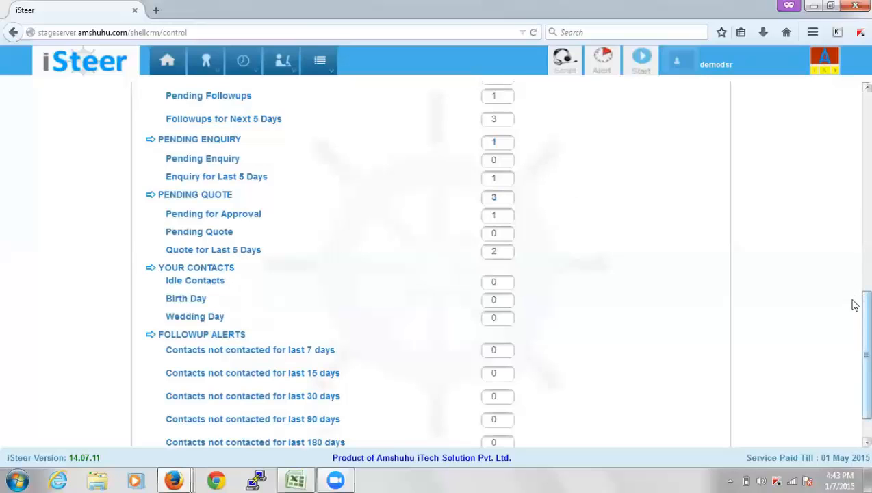
{"action": "left_click_drag", "start_coordinate": [854, 301], "coordinate": [854, 98]}
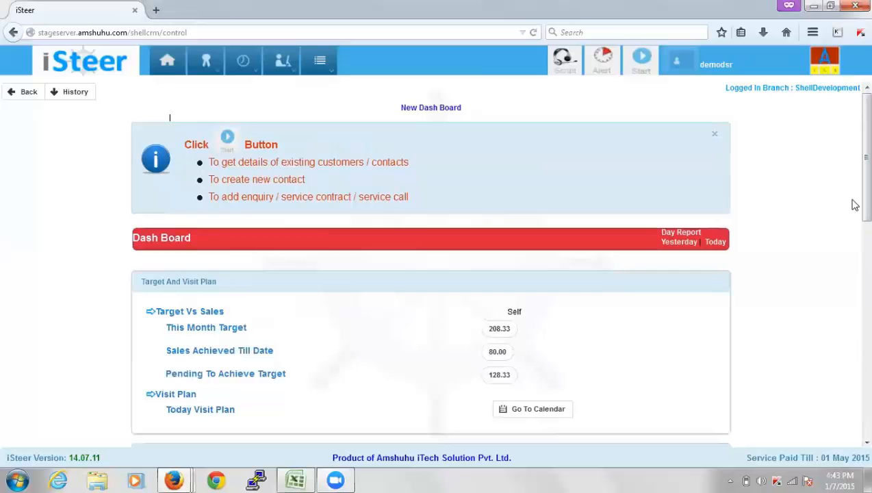
{"action": "left_click_drag", "start_coordinate": [855, 202], "coordinate": [855, 295]}
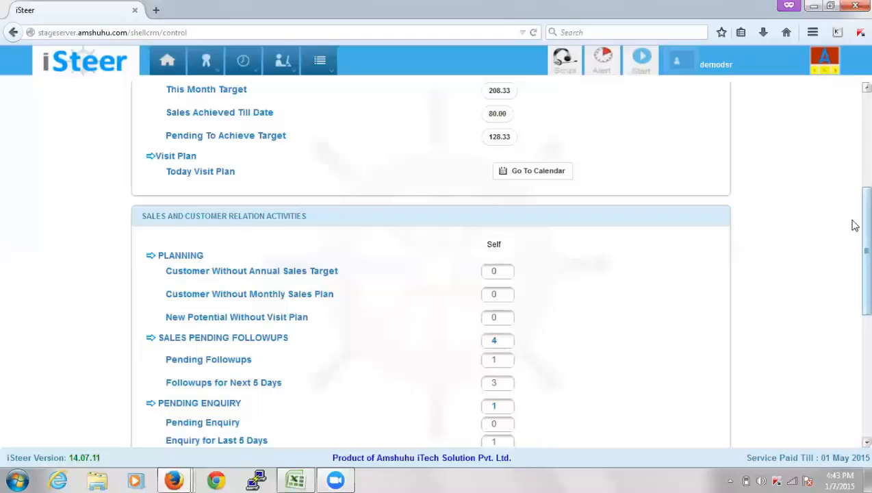
{"action": "scroll", "coordinate": [855, 224], "scroll_direction": "up", "scroll_amount": 6}
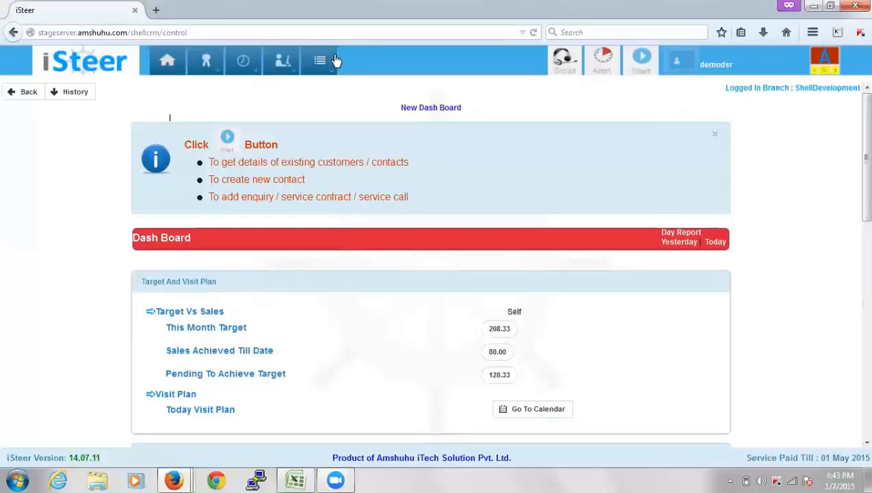
{"action": "left_click", "coordinate": [639, 69]}
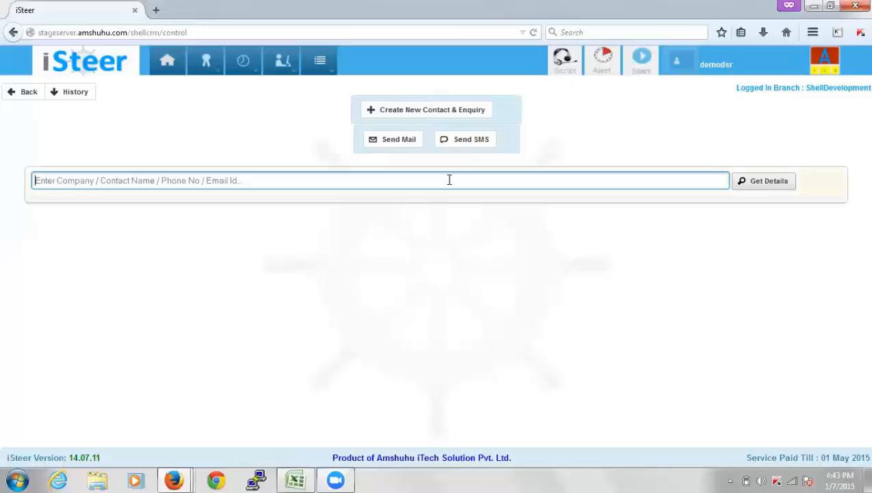
{"action": "type", "text": "ambal enter"}
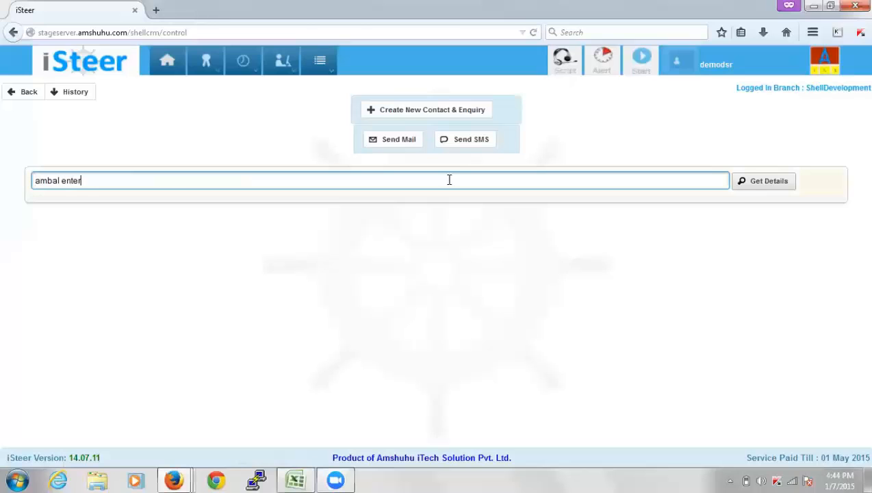
{"action": "key", "text": "Down"}
{"action": "left_click", "coordinate": [762, 184]}
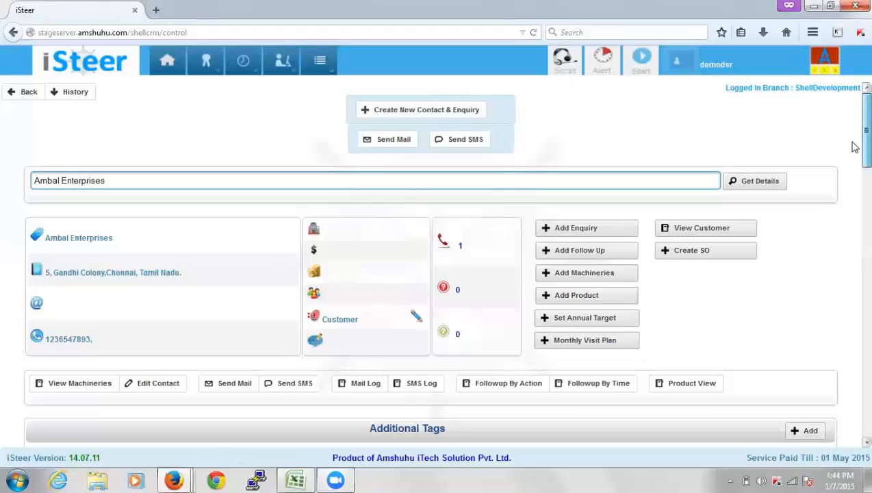
{"action": "scroll", "coordinate": [854, 151], "scroll_direction": "down", "scroll_amount": 1}
{"action": "mouse_move", "coordinate": [852, 152]}
{"action": "left_mouse_down"}
{"action": "mouse_move", "coordinate": [853, 159]}
{"action": "mouse_move", "coordinate": [853, 144]}
{"action": "left_mouse_up"}
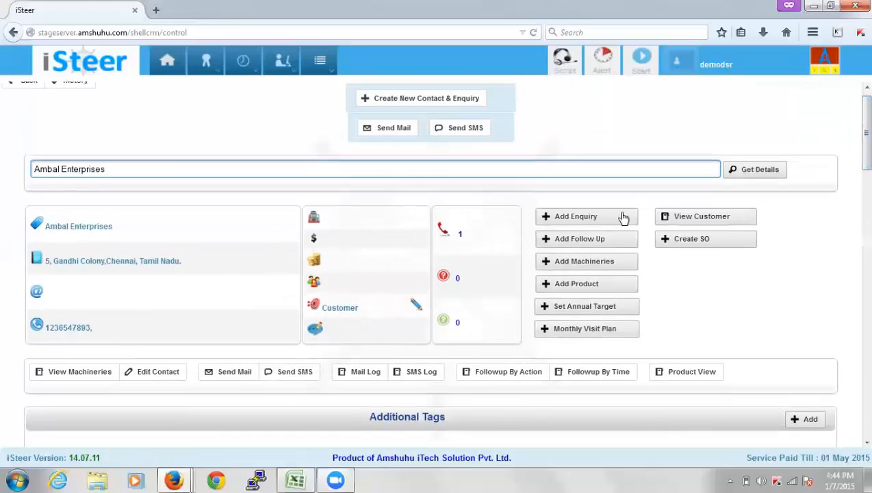
Look through the blank Create New Contact & Enquiry form, then return to the search page
{"action": "left_click", "coordinate": [430, 103]}
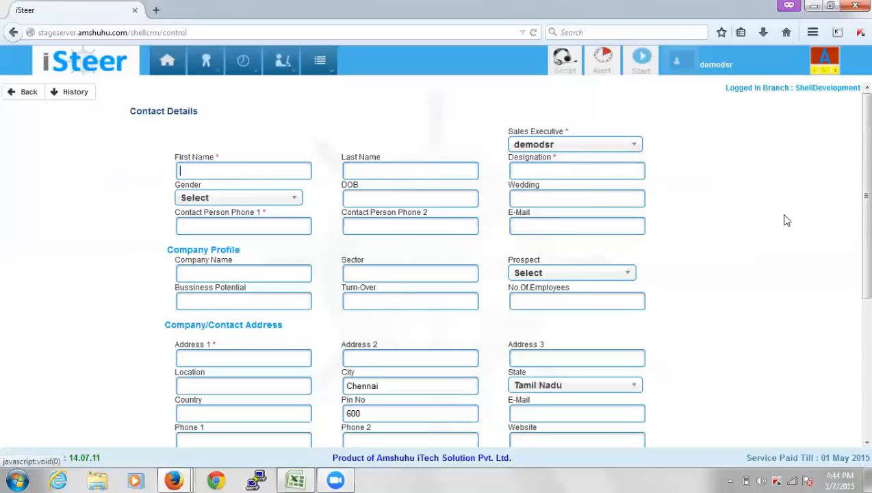
{"action": "scroll", "coordinate": [855, 213], "scroll_direction": "down", "scroll_amount": 1}
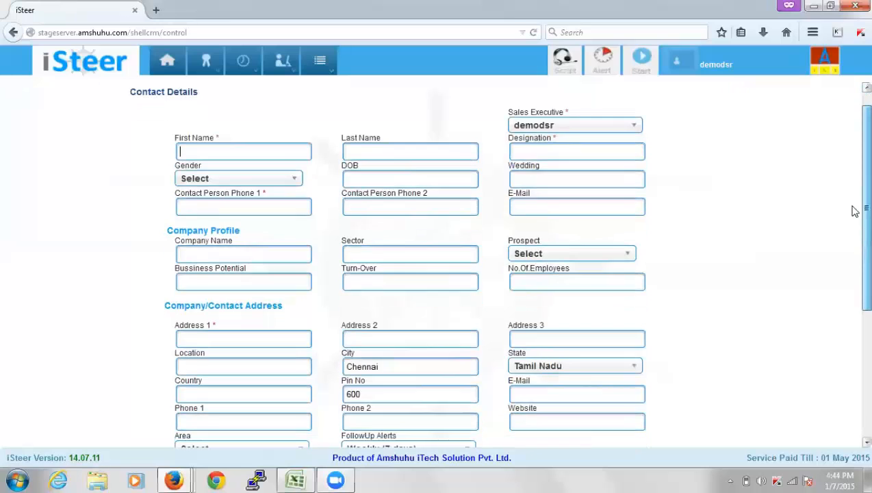
{"action": "scroll", "coordinate": [854, 217], "scroll_direction": "down", "scroll_amount": 1}
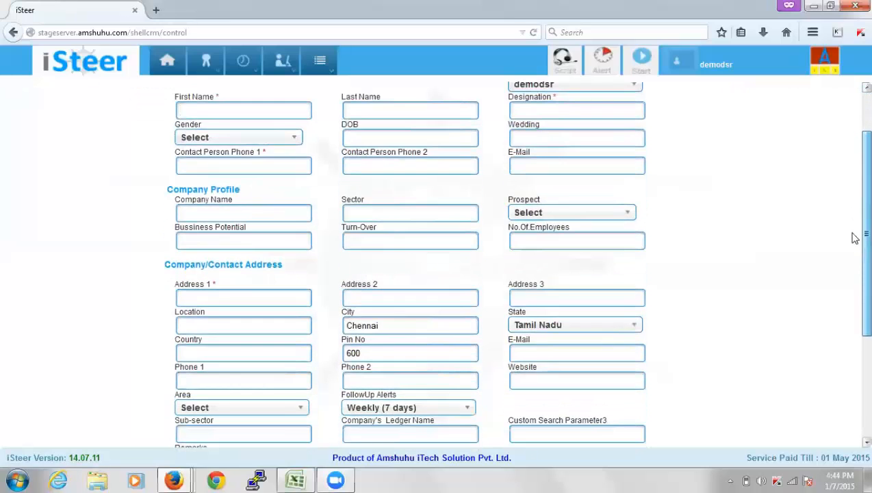
{"action": "scroll", "coordinate": [854, 246], "scroll_direction": "down", "scroll_amount": 3}
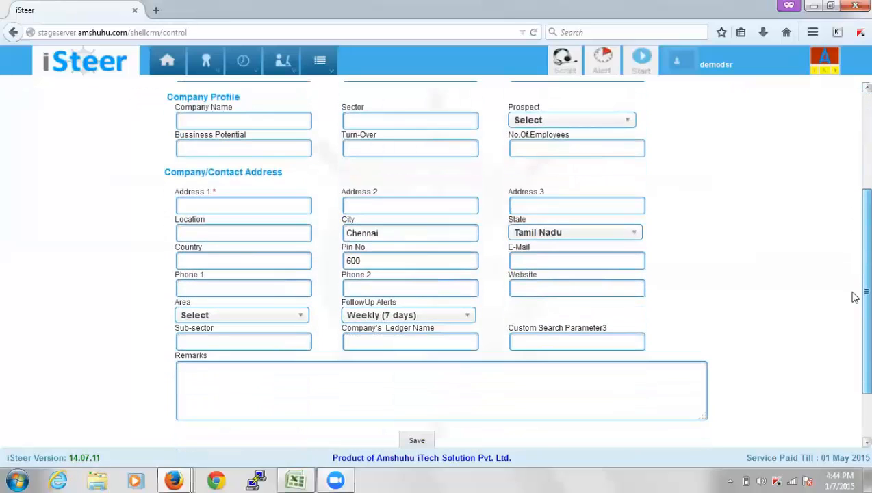
{"action": "scroll", "coordinate": [855, 297], "scroll_direction": "down", "scroll_amount": 1}
{"action": "scroll", "coordinate": [854, 306], "scroll_direction": "up", "scroll_amount": 6}
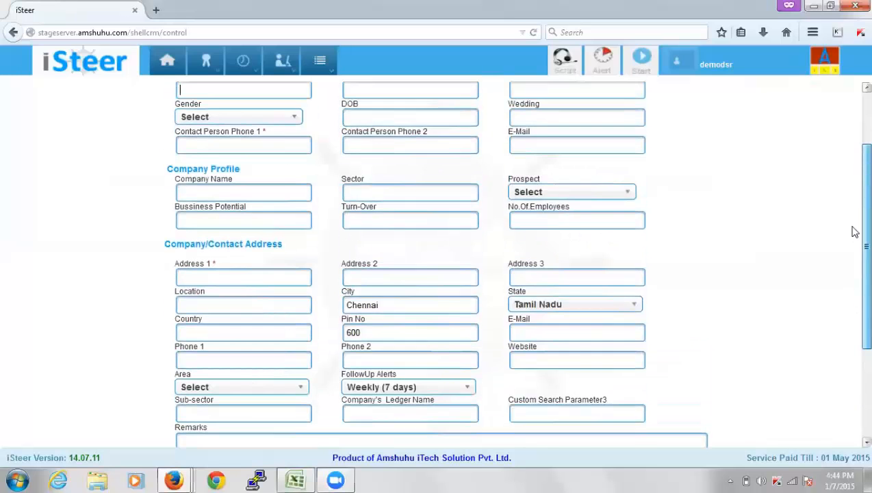
{"action": "left_click", "coordinate": [641, 63]}
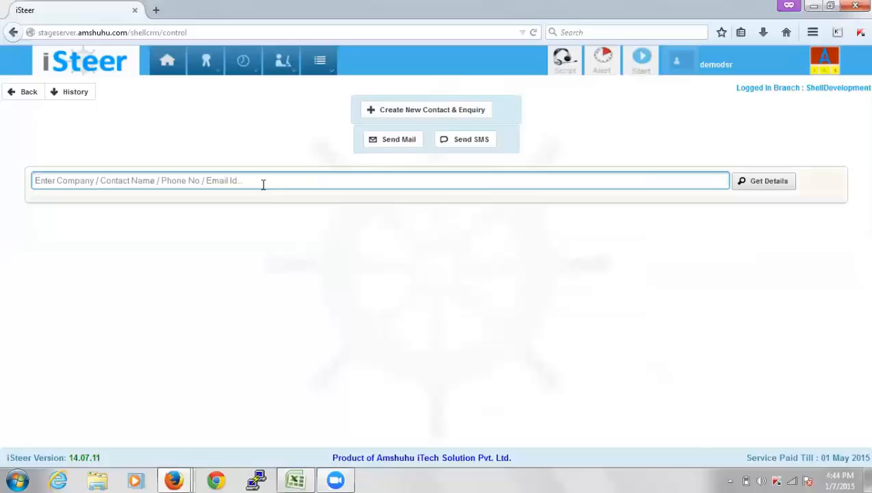
Reopen Ambal Enterprises via an 'am' search and scroll to its CEO contact person
{"action": "type", "text": "ambal"}
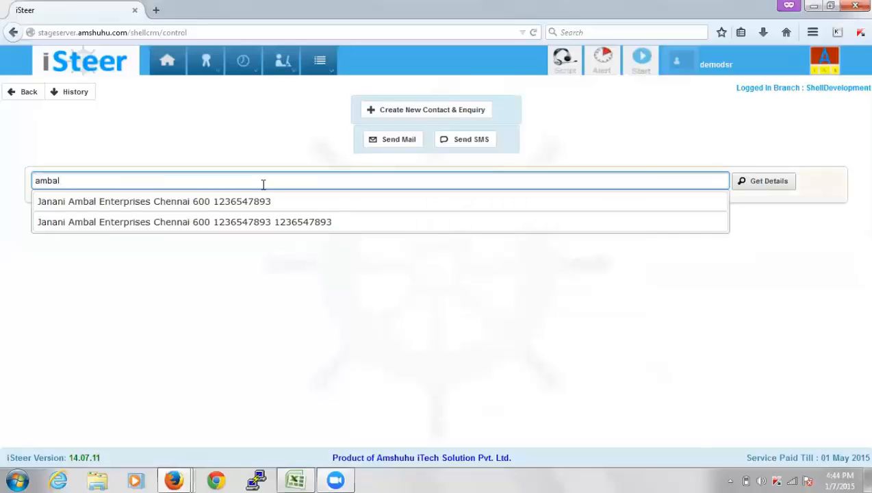
{"action": "left_click", "coordinate": [261, 204]}
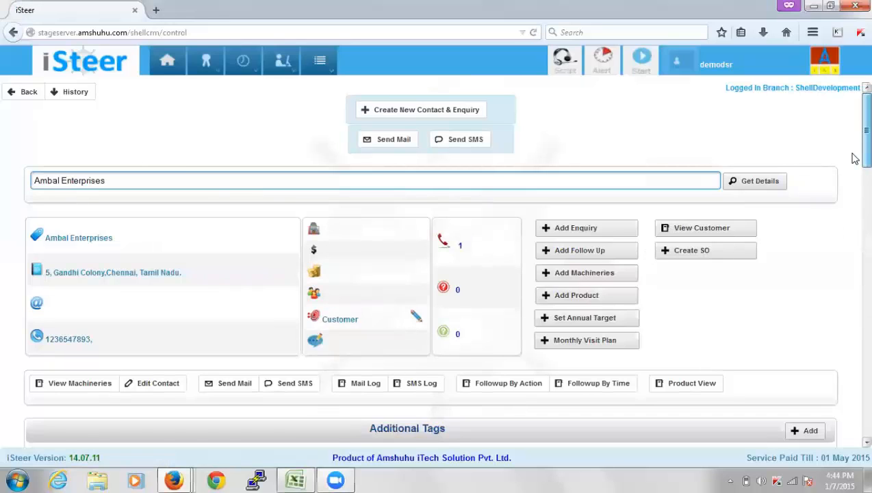
{"action": "scroll", "coordinate": [855, 158], "scroll_direction": "down", "scroll_amount": 2}
{"action": "scroll", "coordinate": [854, 156], "scroll_direction": "up", "scroll_amount": 1}
{"action": "scroll", "coordinate": [855, 156], "scroll_direction": "up", "scroll_amount": 1}
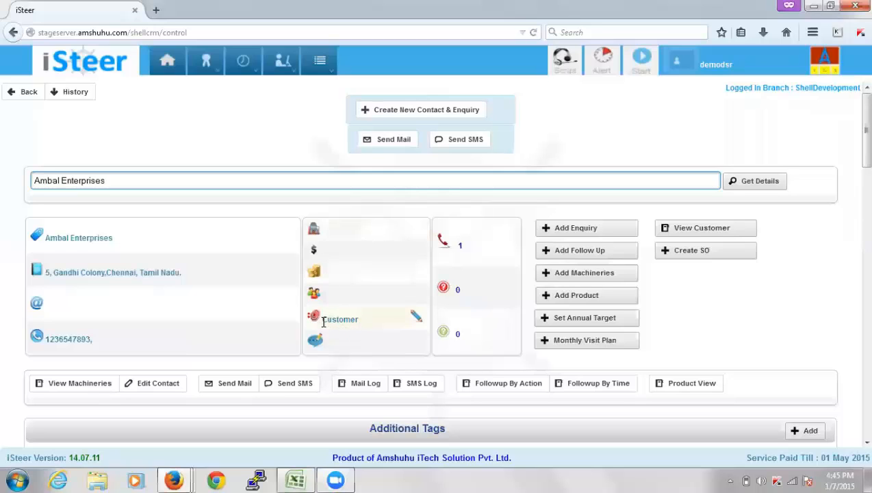
{"action": "left_click_drag", "start_coordinate": [323, 320], "coordinate": [359, 318]}
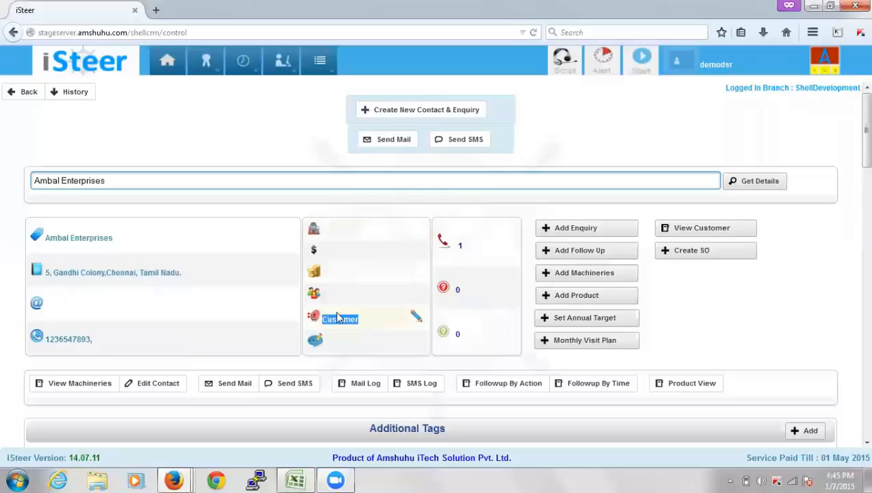
{"action": "left_click", "coordinate": [295, 319]}
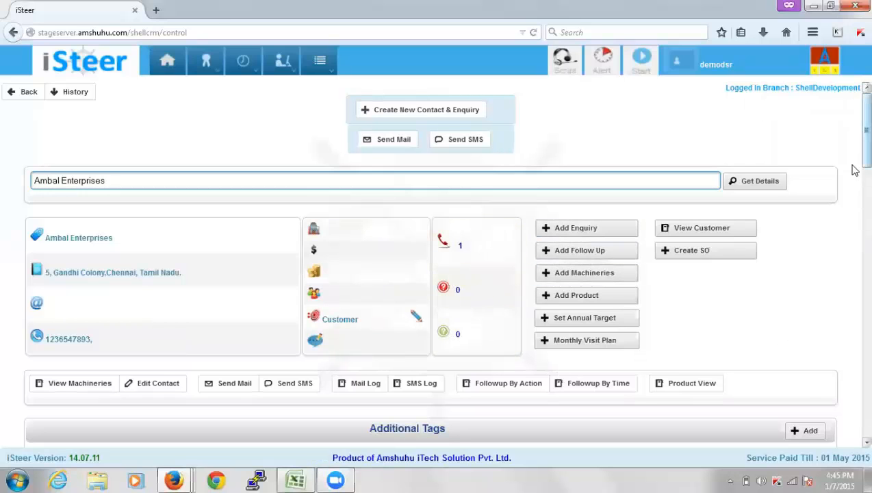
{"action": "scroll", "coordinate": [854, 174], "scroll_direction": "down", "scroll_amount": 3}
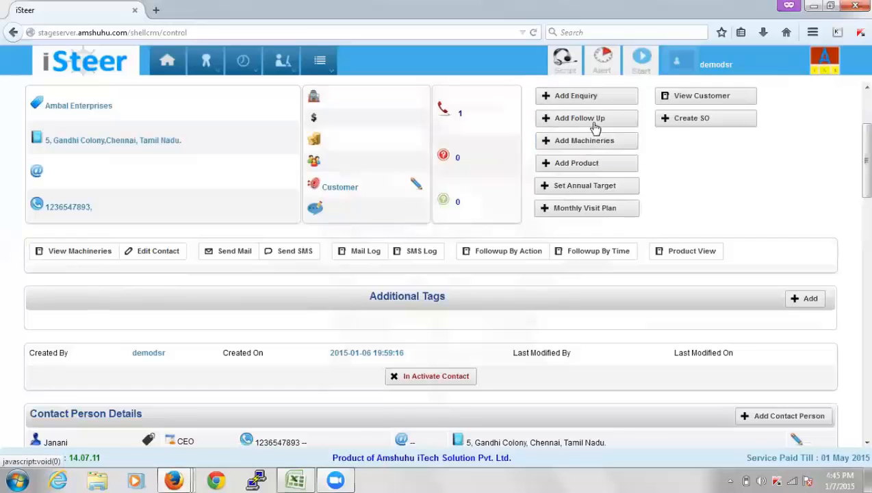
{"action": "left_click", "coordinate": [614, 139]}
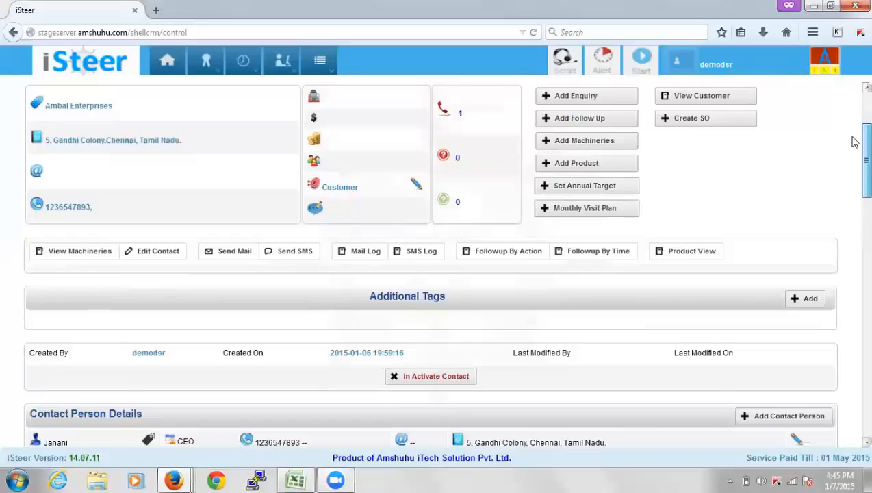
{"action": "scroll", "coordinate": [854, 141], "scroll_direction": "up", "scroll_amount": 3}
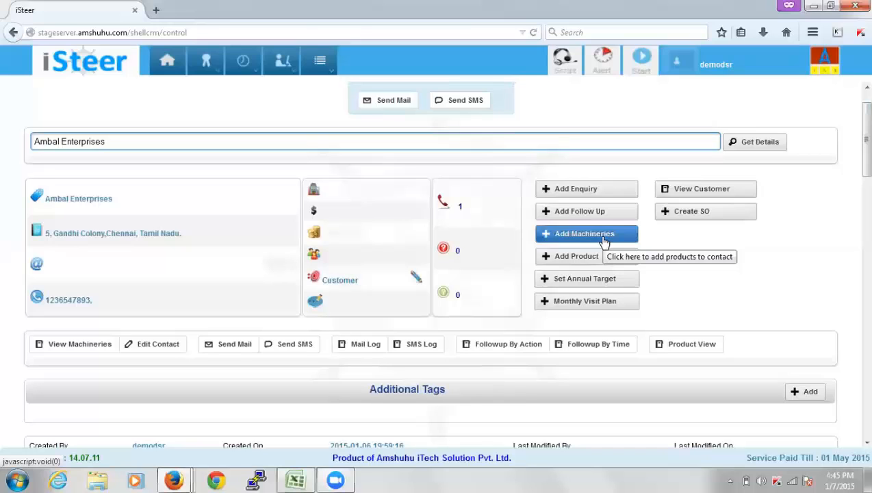
{"action": "left_click", "coordinate": [102, 345]}
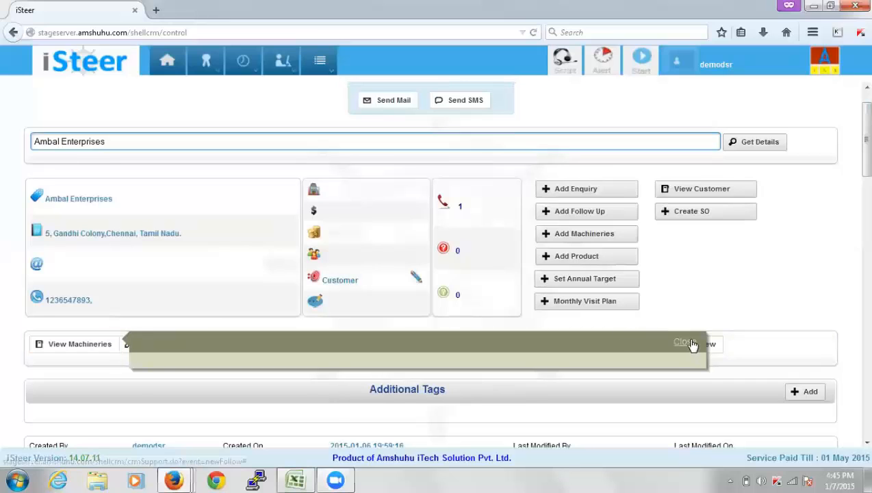
{"action": "left_click", "coordinate": [690, 344]}
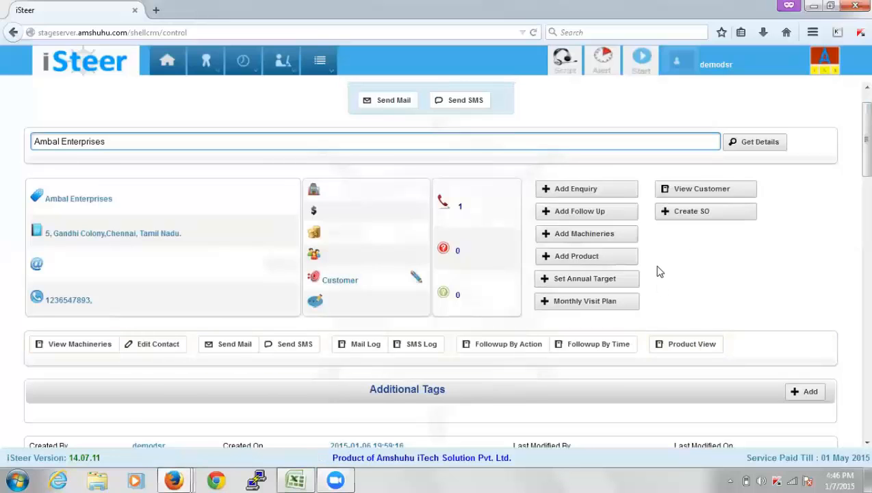
Leave the pre-enquiry form unfilled and reload Ambal Enterprises by searching 'amba'
{"action": "left_click", "coordinate": [592, 196]}
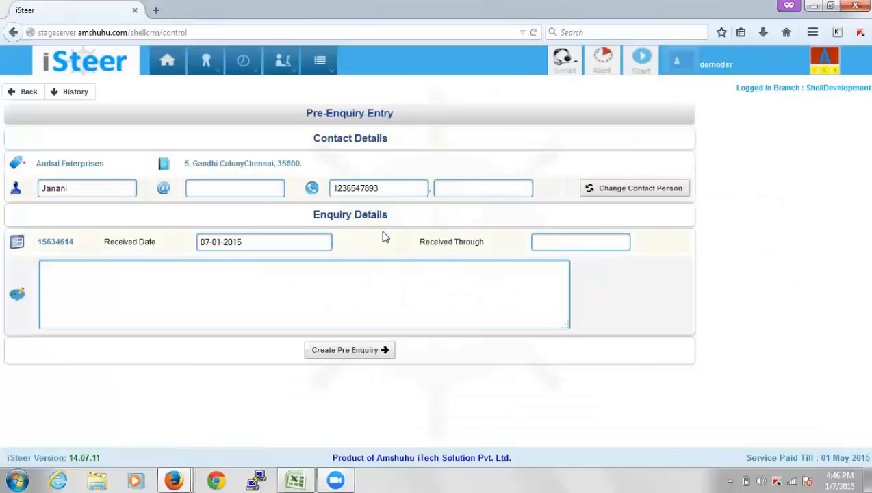
{"action": "left_click", "coordinate": [641, 65]}
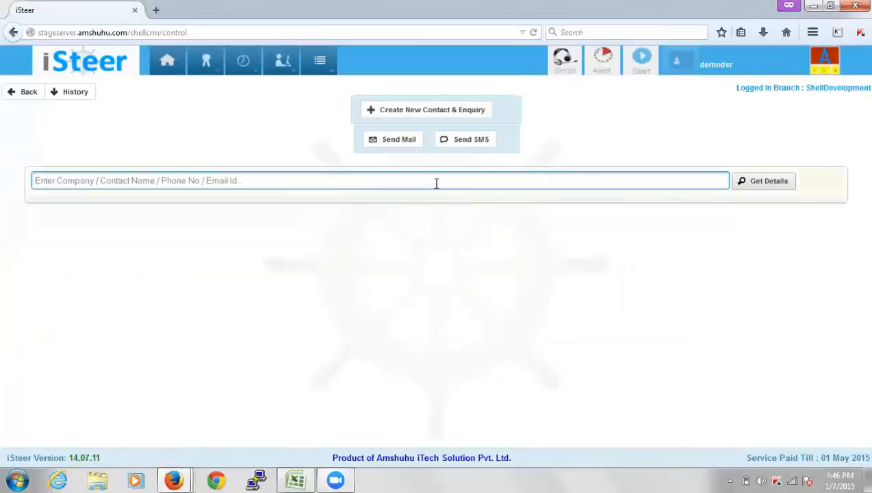
{"action": "type", "text": "amba"}
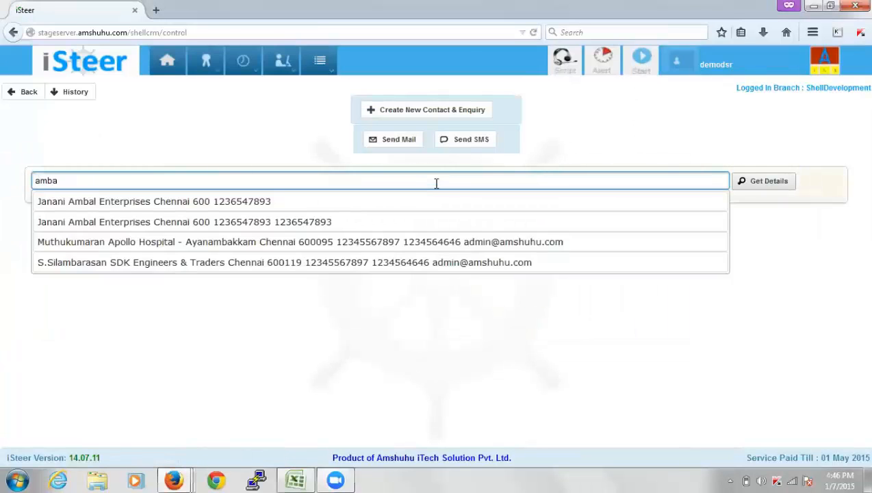
{"action": "key", "text": "Down"}
{"action": "key", "text": "Return"}
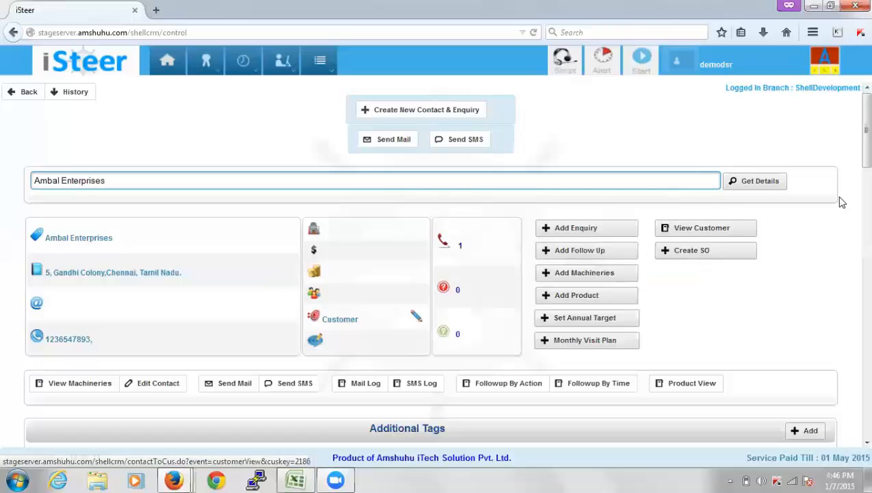
{"action": "scroll", "coordinate": [854, 152], "scroll_direction": "down", "scroll_amount": 3}
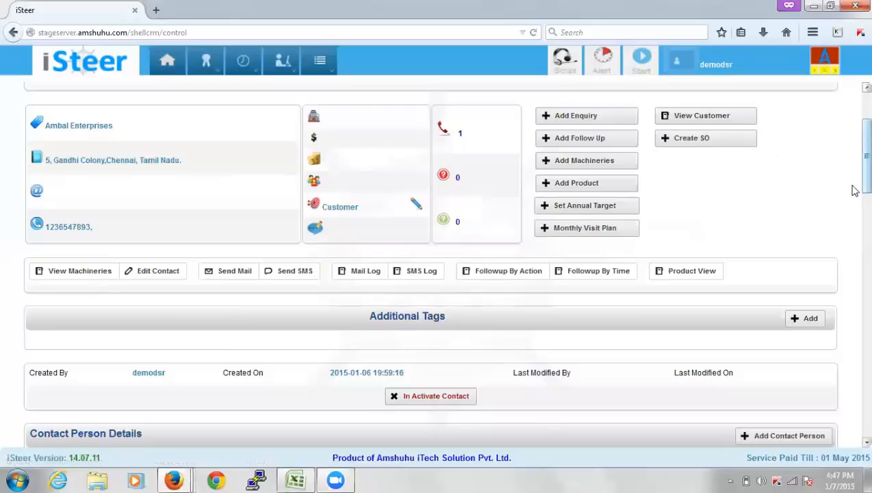
{"action": "scroll", "coordinate": [855, 198], "scroll_direction": "down", "scroll_amount": 2}
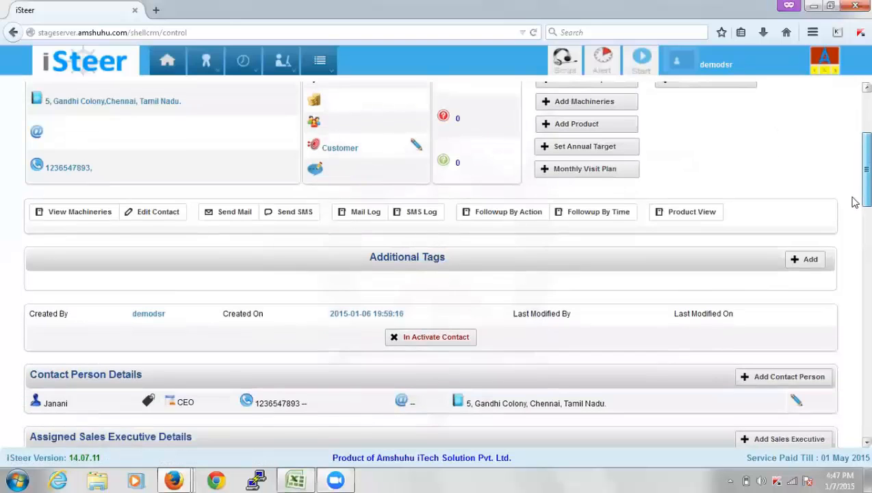
{"action": "scroll", "coordinate": [855, 206], "scroll_direction": "down", "scroll_amount": 1}
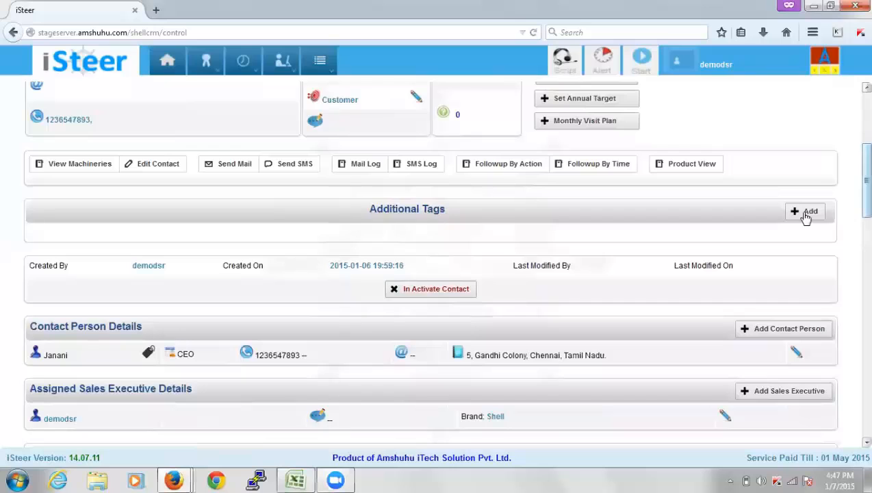
{"action": "left_click_drag", "start_coordinate": [370, 210], "coordinate": [450, 211]}
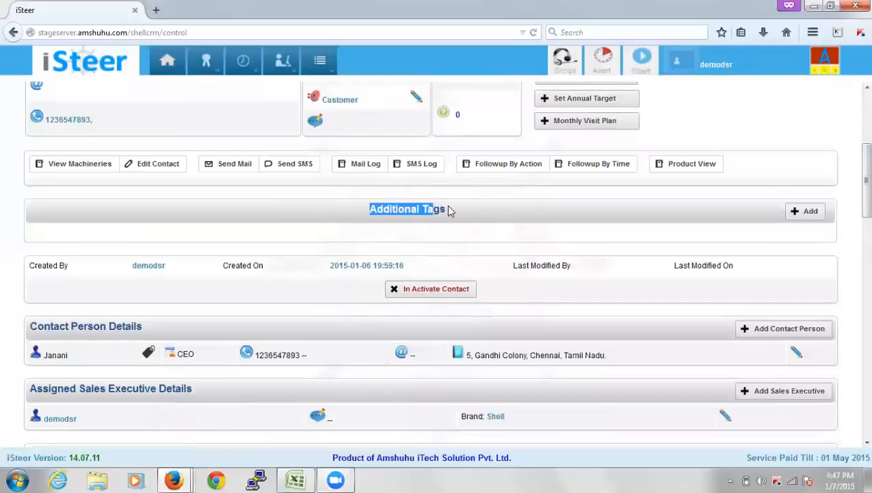
{"action": "left_click", "coordinate": [453, 211]}
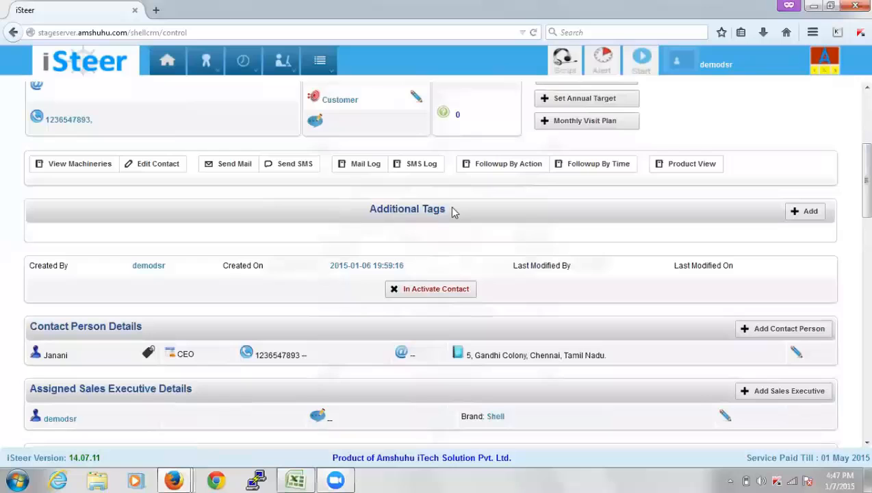
Add an empty tag entry under Additional Tags and scroll through the lower sections
{"action": "left_click", "coordinate": [795, 215]}
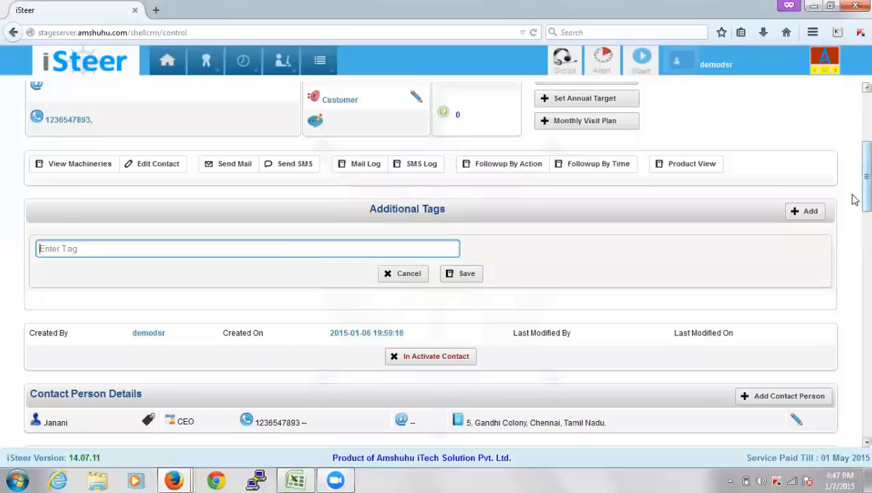
{"action": "scroll", "coordinate": [854, 206], "scroll_direction": "down", "scroll_amount": 3}
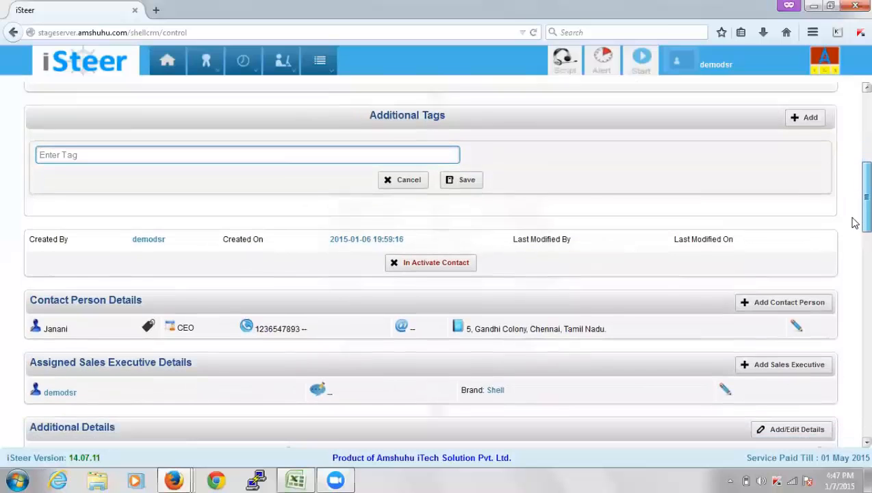
{"action": "scroll", "coordinate": [853, 226], "scroll_direction": "down", "scroll_amount": 3}
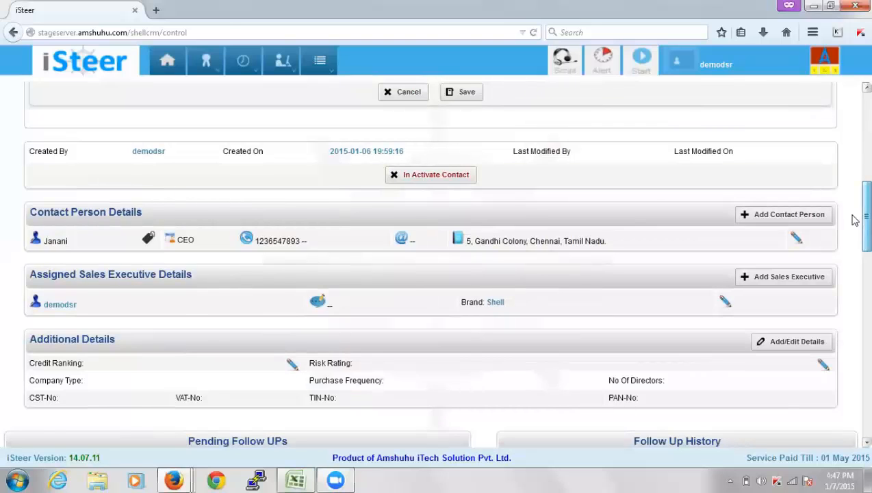
{"action": "scroll", "coordinate": [855, 219], "scroll_direction": "up", "scroll_amount": 2}
{"action": "scroll", "coordinate": [855, 214], "scroll_direction": "down", "scroll_amount": 1}
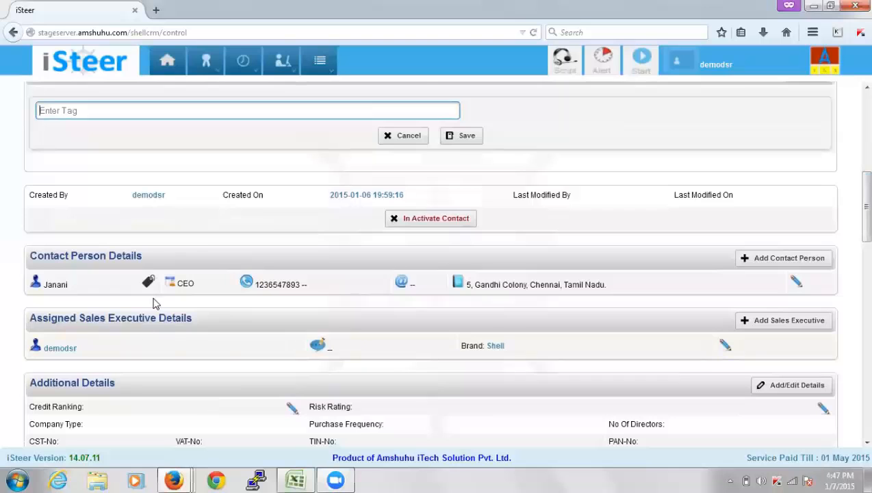
{"action": "left_click", "coordinate": [334, 479]}
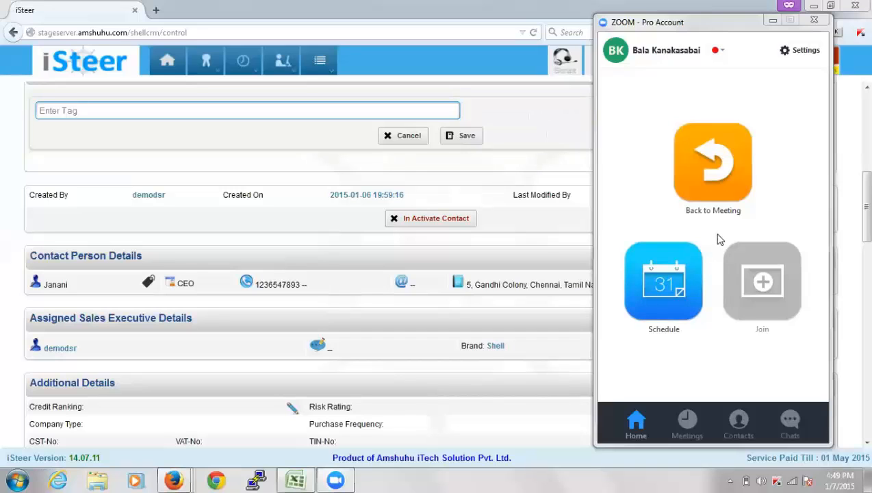
{"action": "left_click", "coordinate": [771, 22]}
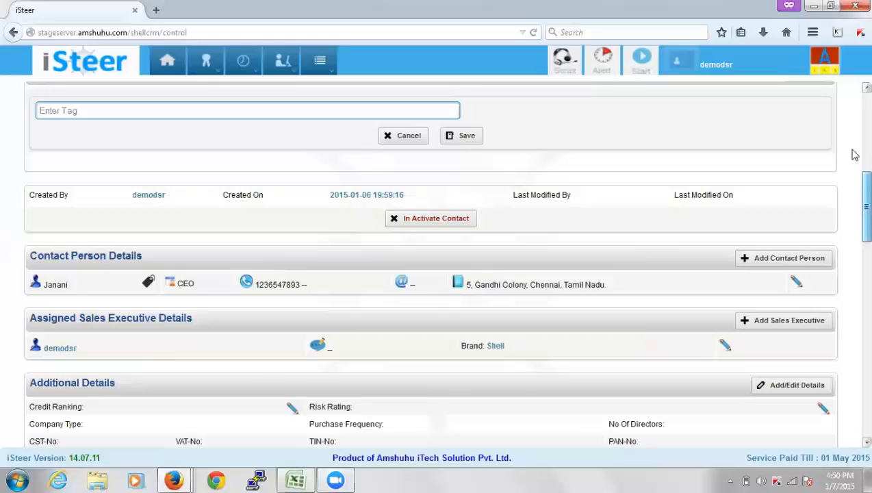
{"action": "scroll", "coordinate": [853, 154], "scroll_direction": "up", "scroll_amount": 4}
{"action": "scroll", "coordinate": [852, 118], "scroll_direction": "up", "scroll_amount": 2}
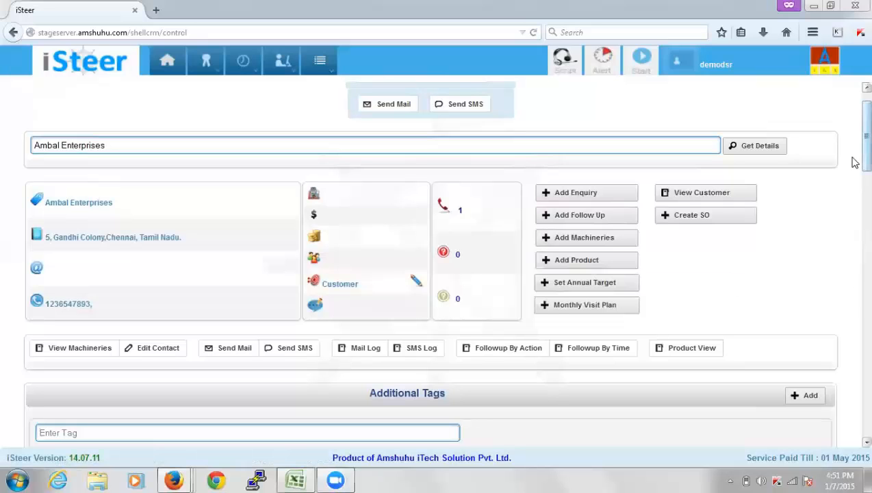
{"action": "scroll", "coordinate": [854, 177], "scroll_direction": "down", "scroll_amount": 7}
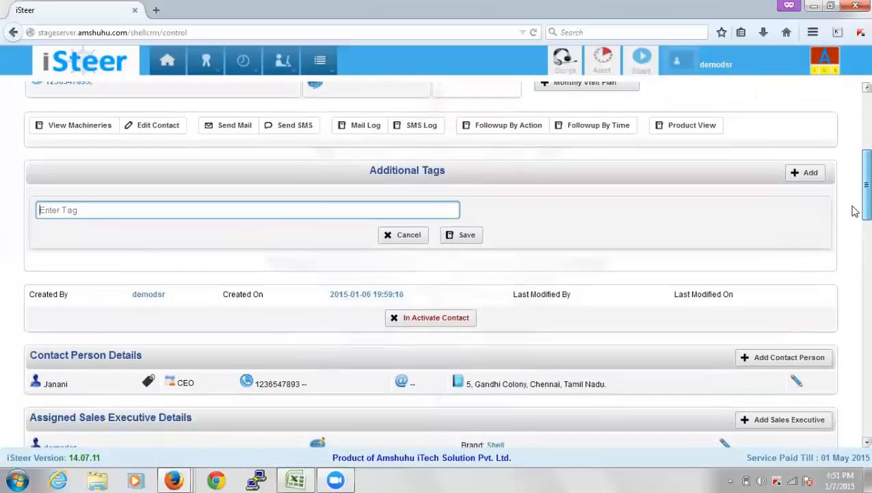
{"action": "scroll", "coordinate": [854, 217], "scroll_direction": "down", "scroll_amount": 1}
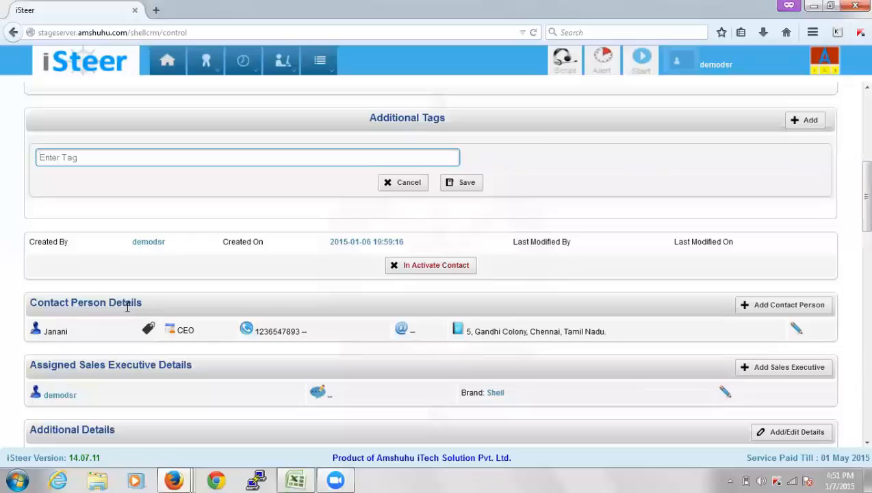
{"action": "left_click", "coordinate": [787, 314]}
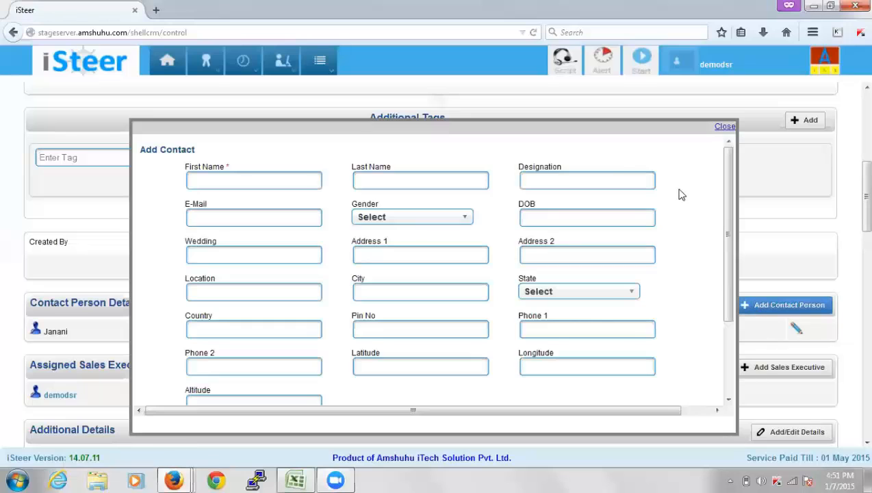
{"action": "left_click_drag", "start_coordinate": [731, 167], "coordinate": [730, 135]}
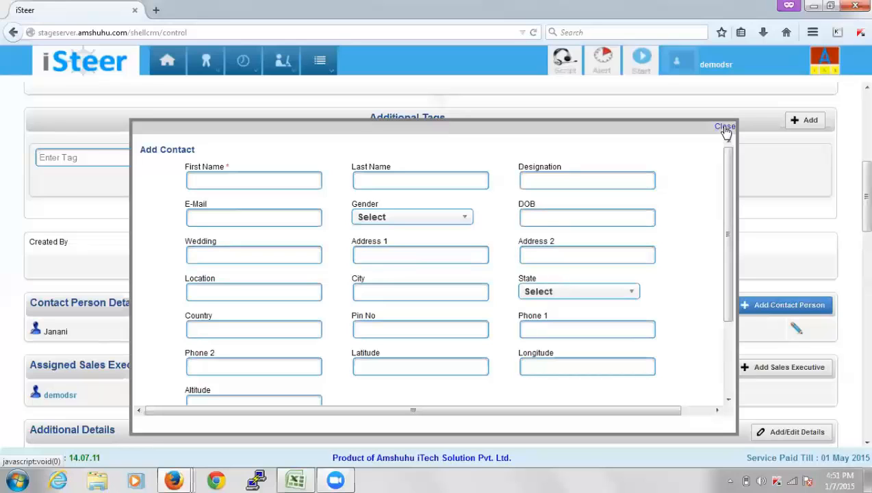
{"action": "left_click", "coordinate": [725, 128]}
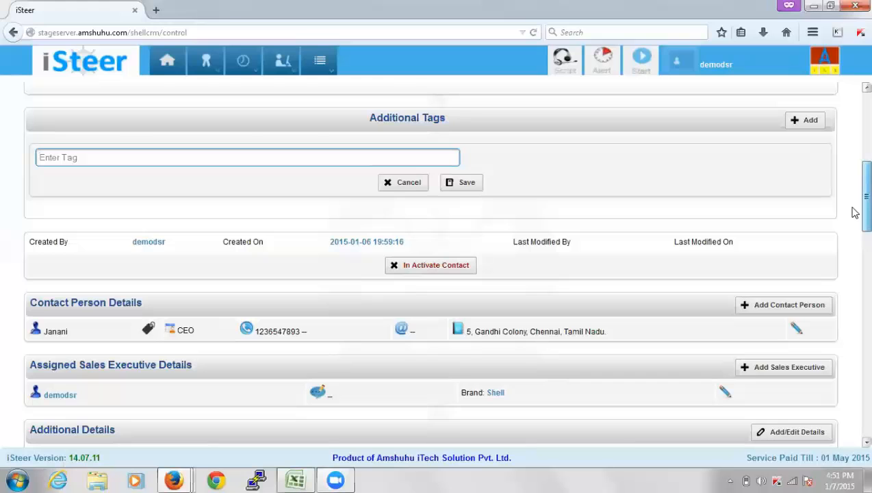
Scroll the Ambal Enterprises page to view the empty tag field and sales executive details
{"action": "scroll", "coordinate": [855, 195], "scroll_direction": "up", "scroll_amount": 5}
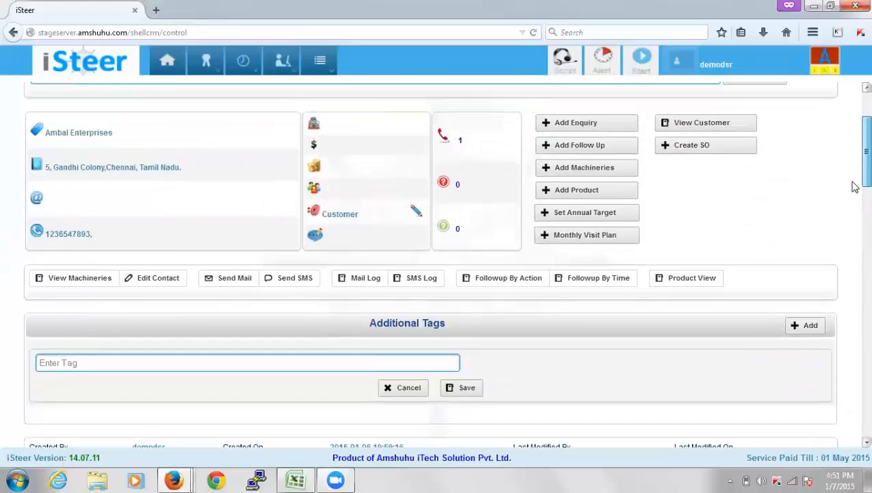
{"action": "scroll", "coordinate": [855, 187], "scroll_direction": "down", "scroll_amount": 5}
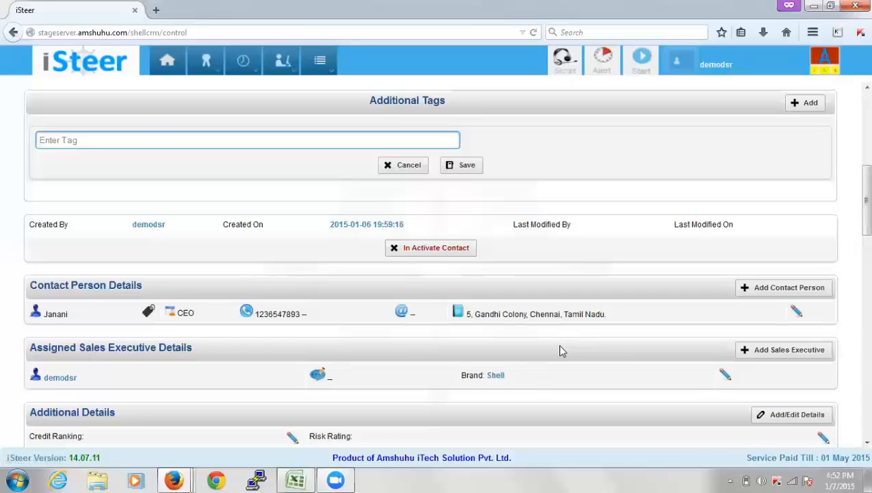
{"action": "left_click", "coordinate": [759, 350]}
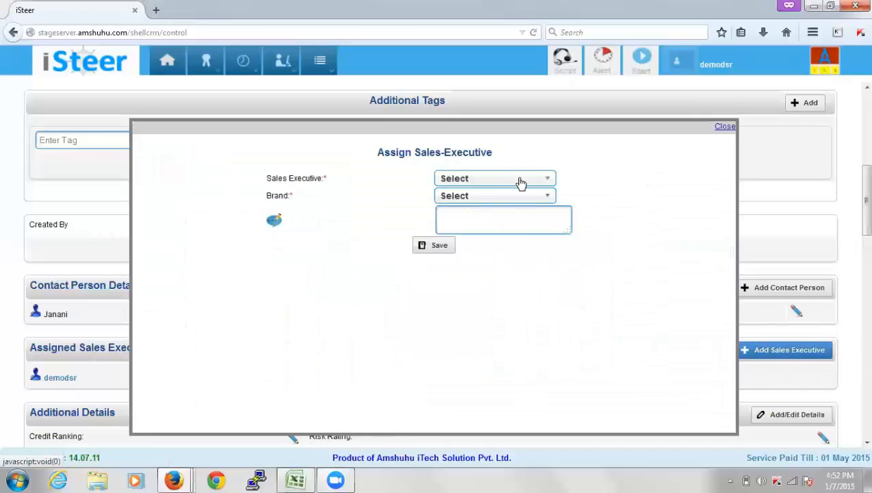
{"action": "left_click", "coordinate": [725, 128]}
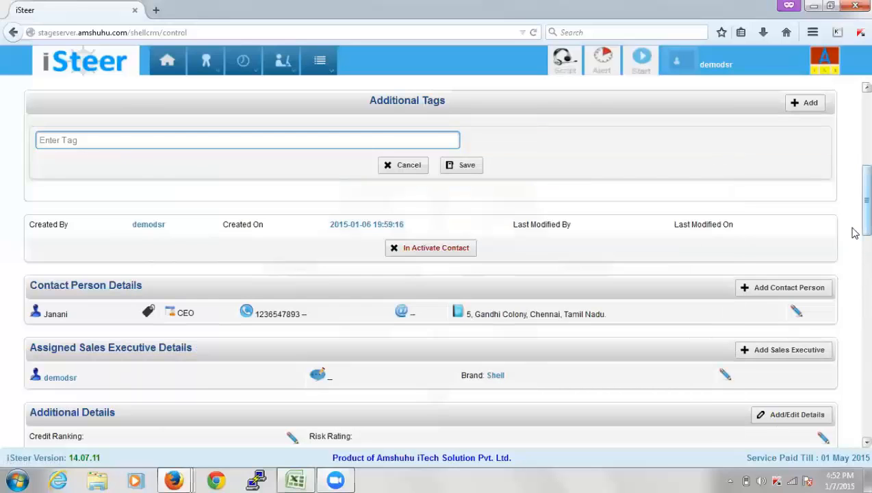
Scroll down to the 2015-01-01 pending follow-up and the 2015-01-03 phone follow-up history
{"action": "scroll", "coordinate": [854, 251], "scroll_direction": "down", "scroll_amount": 1}
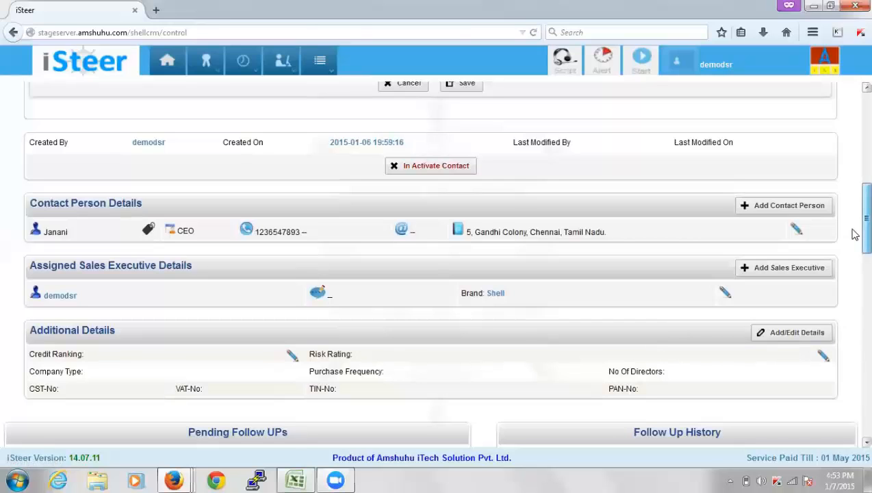
{"action": "left_click_drag", "start_coordinate": [854, 243], "coordinate": [853, 288]}
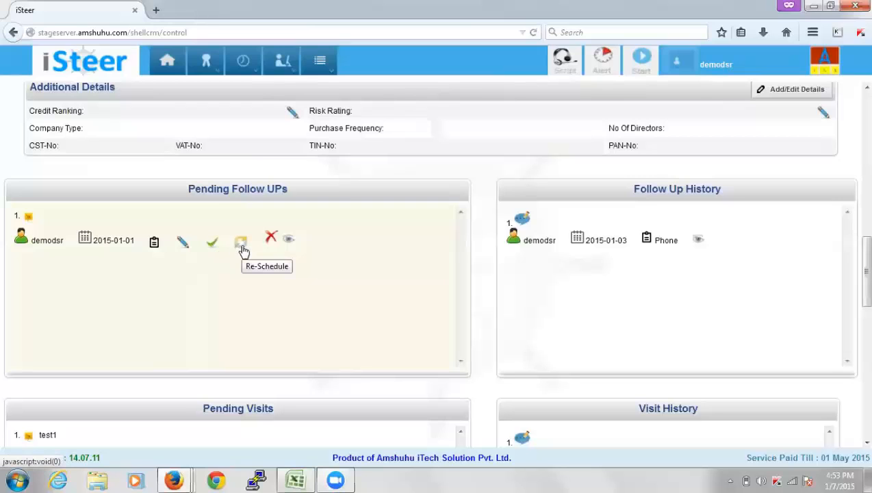
{"action": "left_click", "coordinate": [290, 244]}
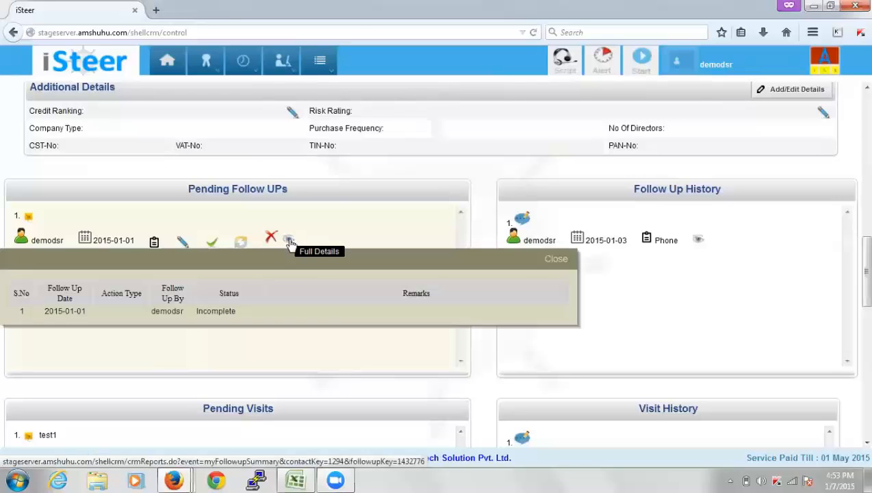
{"action": "left_click", "coordinate": [557, 261]}
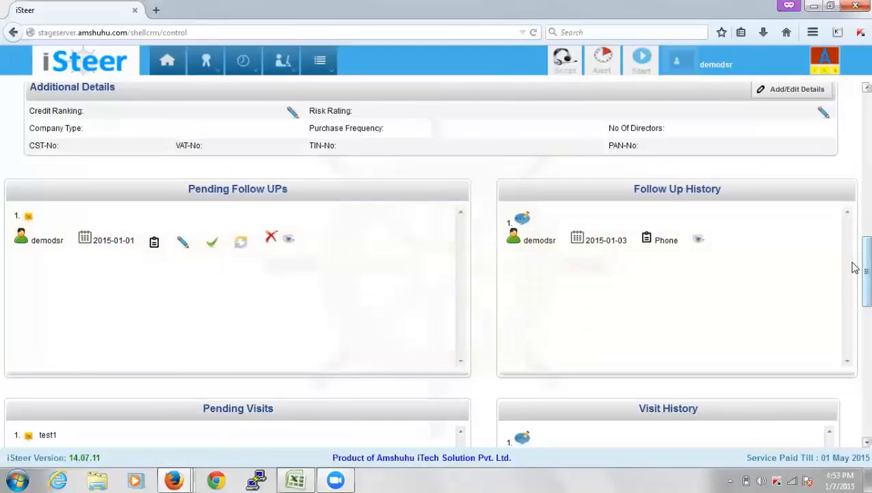
{"action": "left_click_drag", "start_coordinate": [863, 265], "coordinate": [863, 297]}
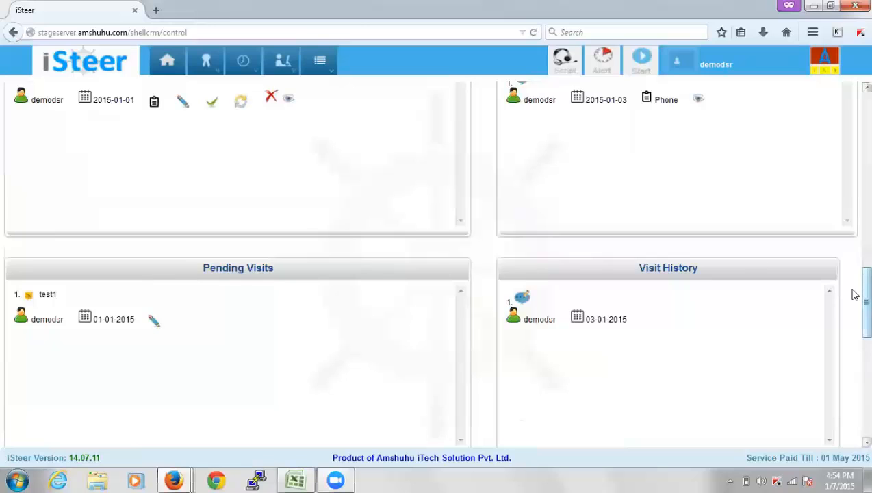
{"action": "left_click_drag", "start_coordinate": [855, 296], "coordinate": [854, 351]}
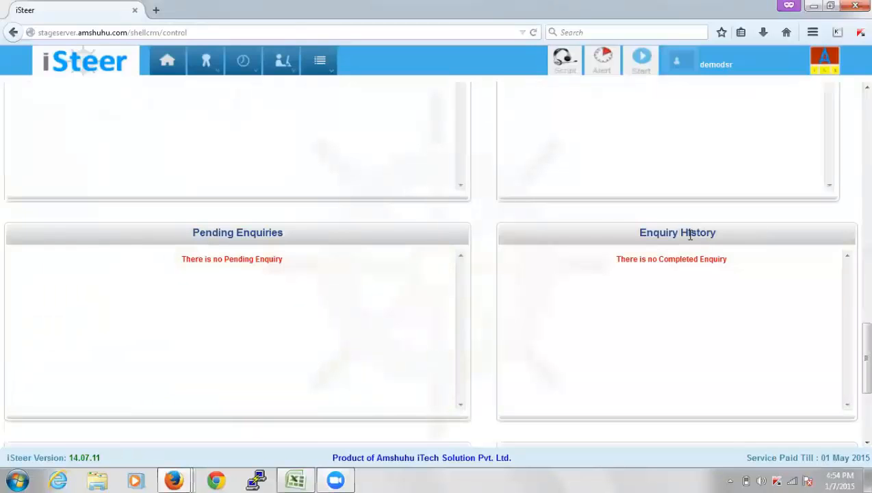
{"action": "left_click_drag", "start_coordinate": [854, 345], "coordinate": [854, 425]}
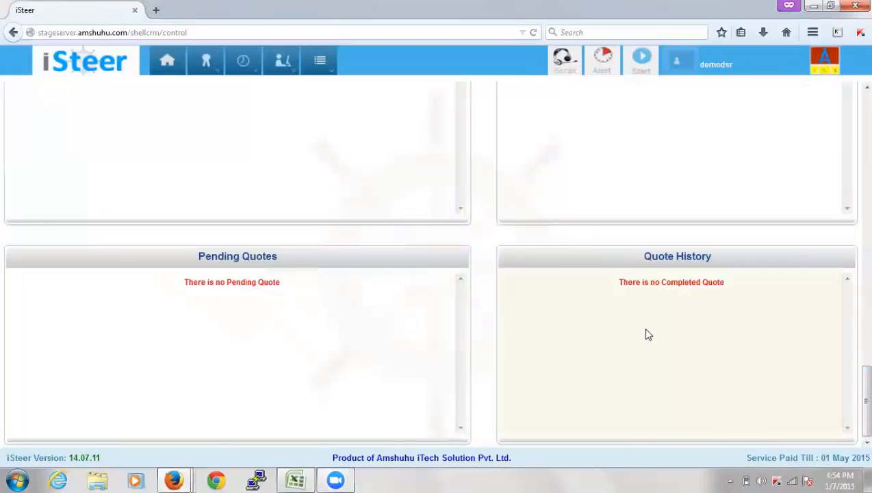
{"action": "left_click_drag", "start_coordinate": [854, 432], "coordinate": [854, 128]}
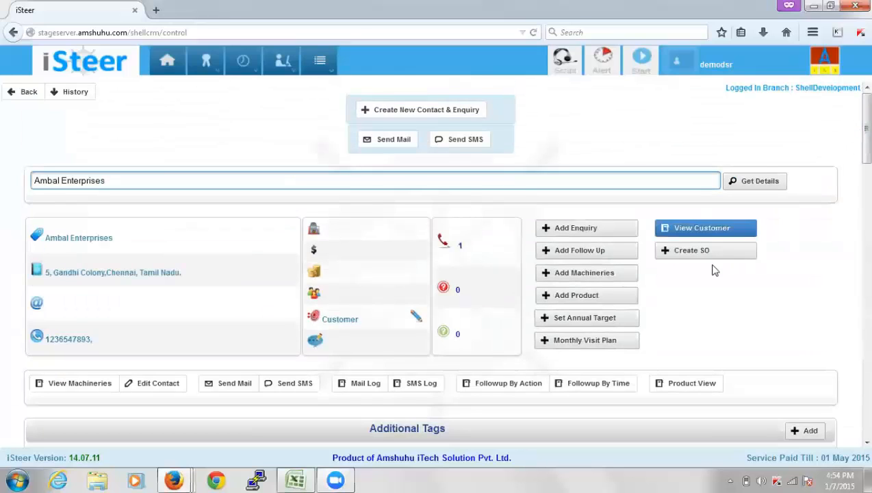
Open Add Product to reach the SPANCOP page listing two approved engine oils
{"action": "left_click", "coordinate": [612, 298]}
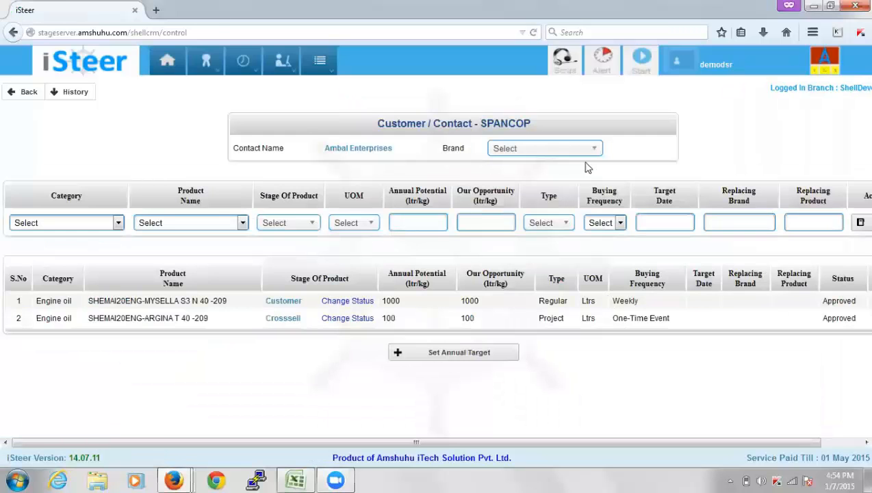
Fill a Shell Compressor Oil CORENA S3 R 68 row: Crosssell, Ltrs, annual potential 1000
{"action": "left_click", "coordinate": [562, 151]}
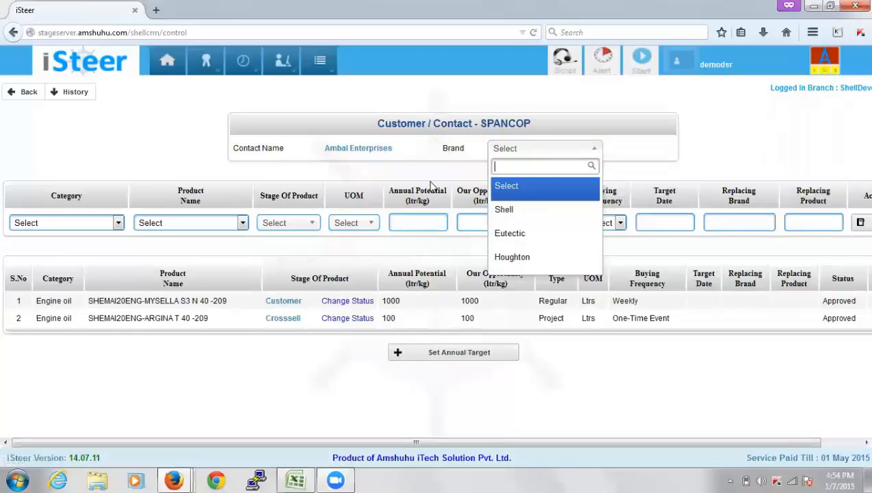
{"action": "left_click", "coordinate": [531, 217]}
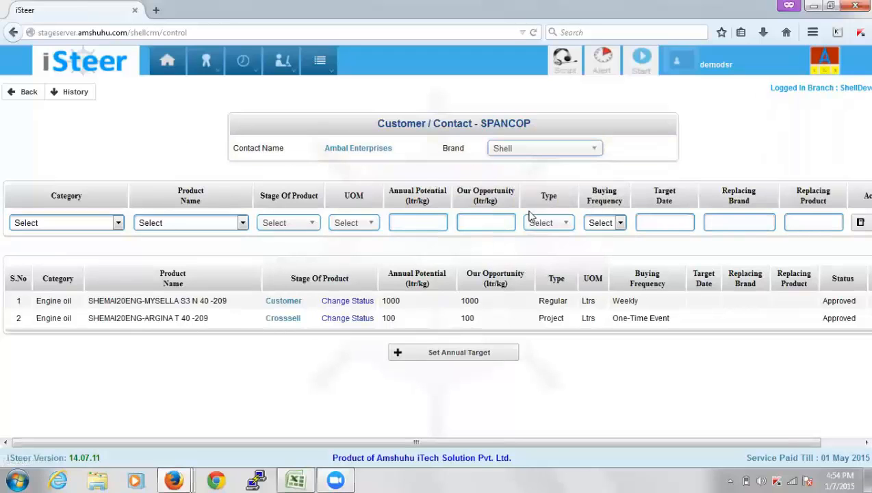
{"action": "left_click", "coordinate": [96, 225]}
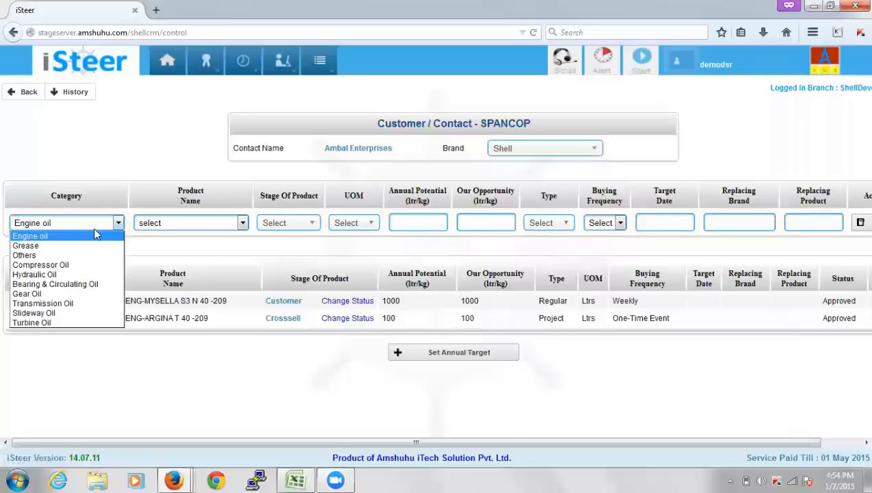
{"action": "left_click", "coordinate": [96, 268]}
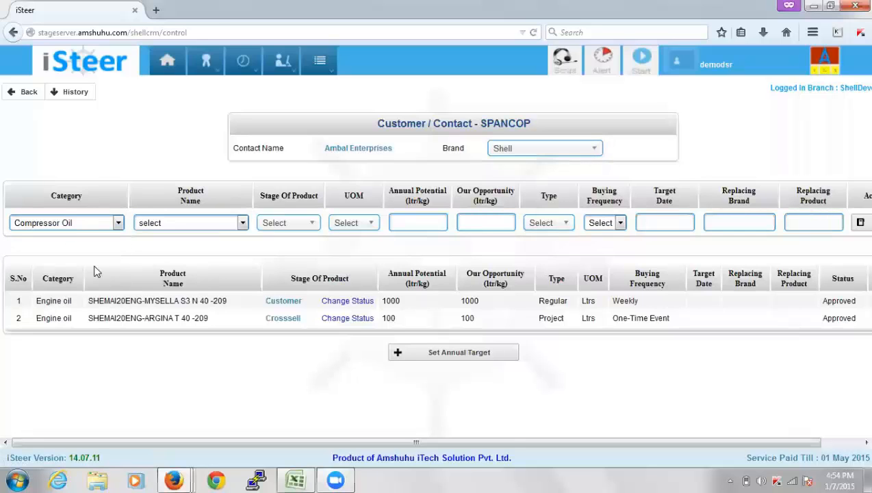
{"action": "left_click", "coordinate": [214, 221]}
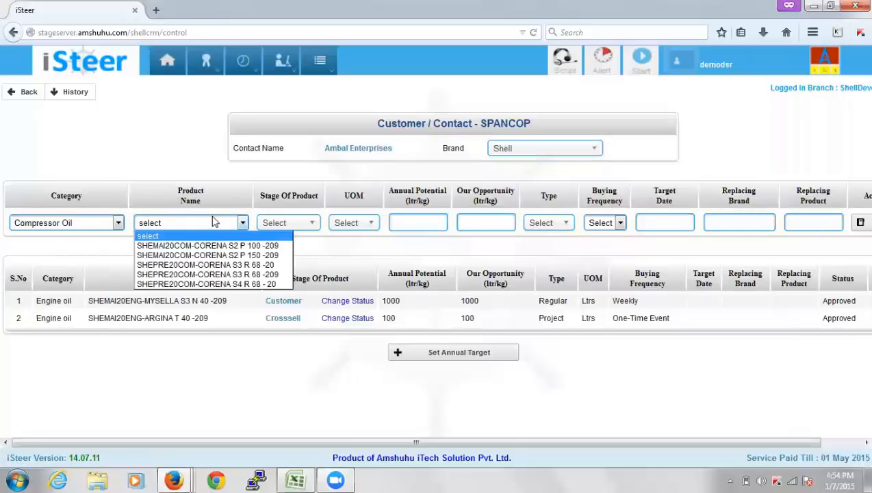
{"action": "left_click", "coordinate": [216, 265]}
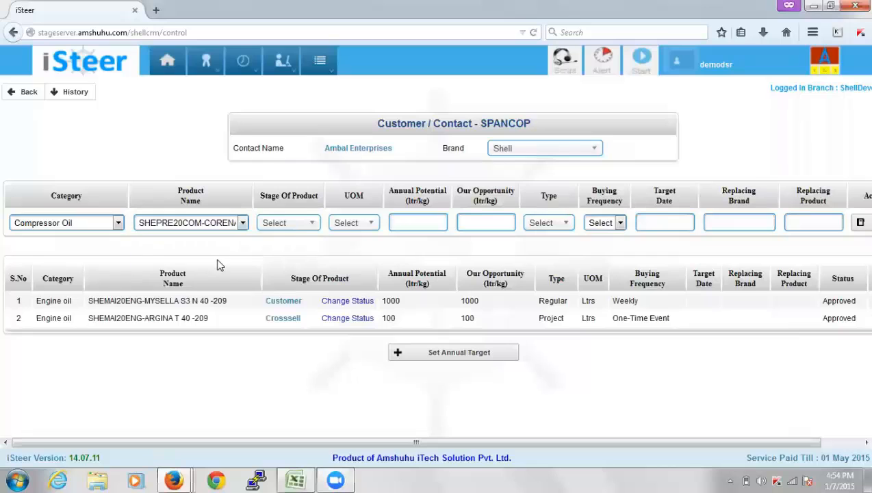
{"action": "left_click", "coordinate": [295, 231]}
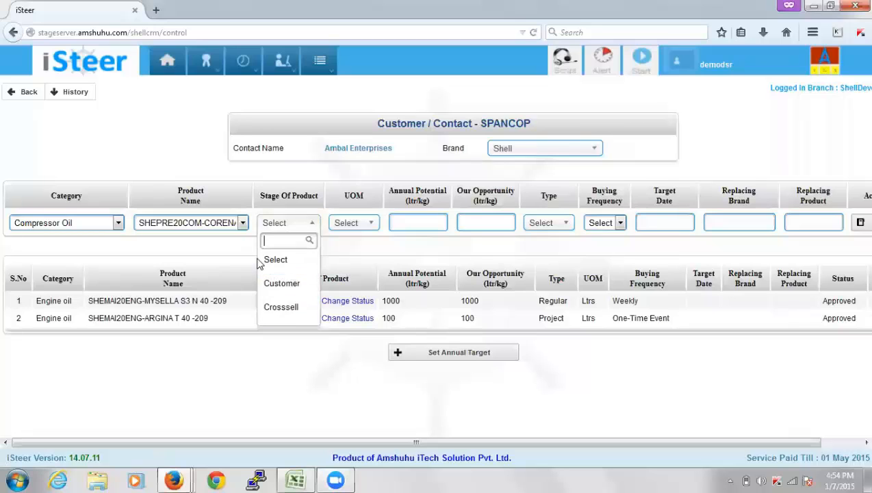
{"action": "left_click", "coordinate": [285, 312]}
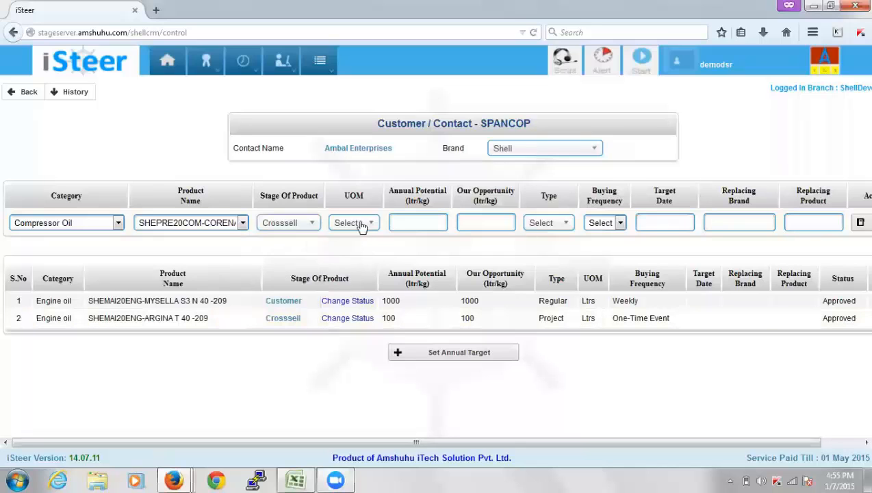
{"action": "left_click", "coordinate": [362, 228]}
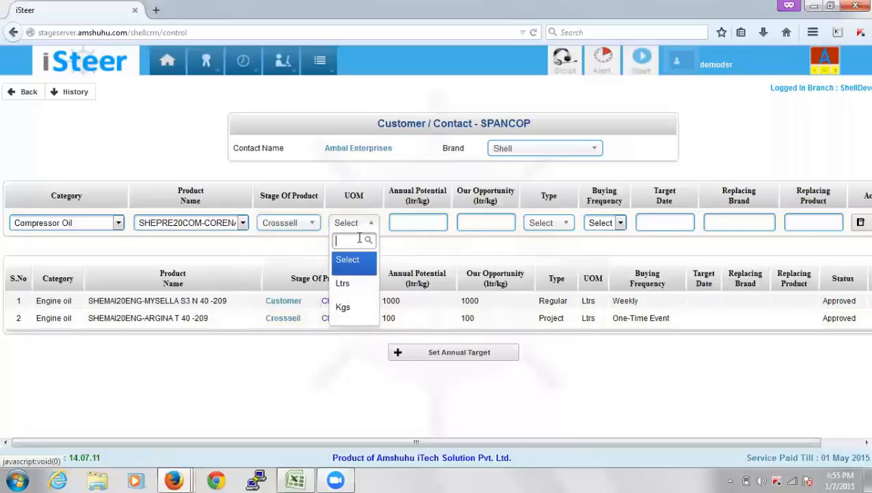
{"action": "left_click", "coordinate": [361, 287]}
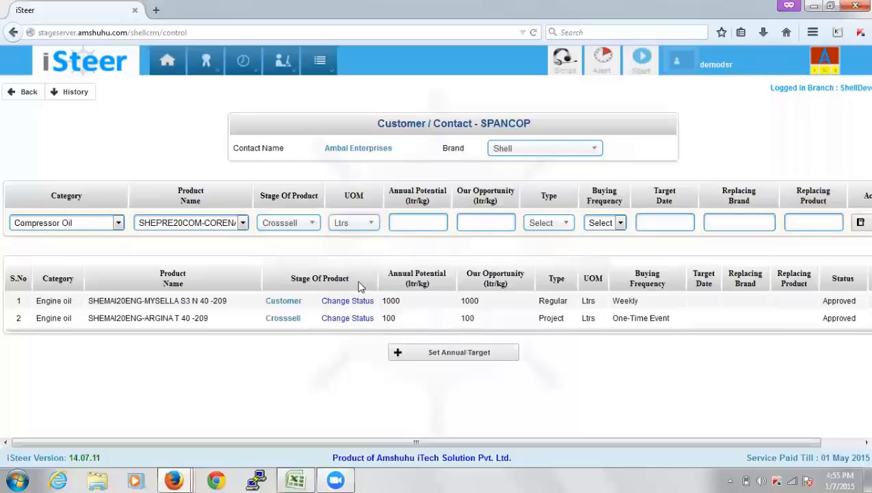
{"action": "left_click", "coordinate": [413, 221]}
{"action": "type", "text": "1000"}
Set the product type to Project with One-Time Event frequency and save the row
{"action": "left_click", "coordinate": [549, 223]}
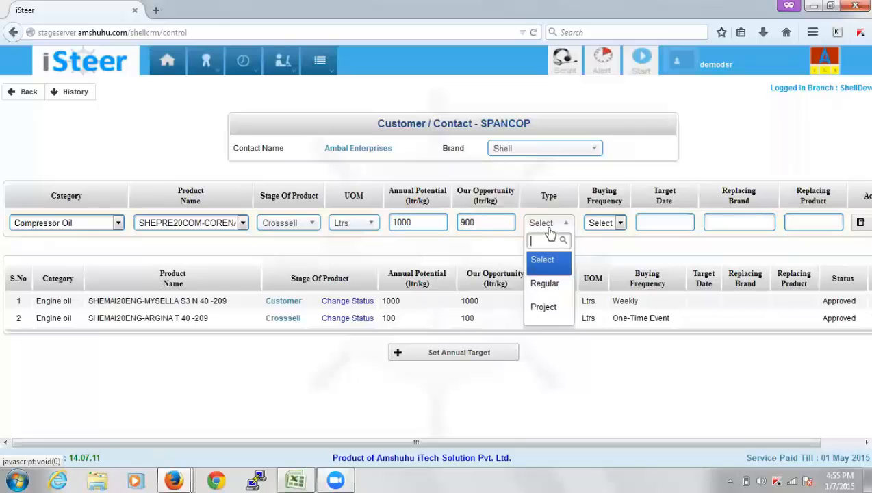
{"action": "left_click", "coordinate": [541, 286]}
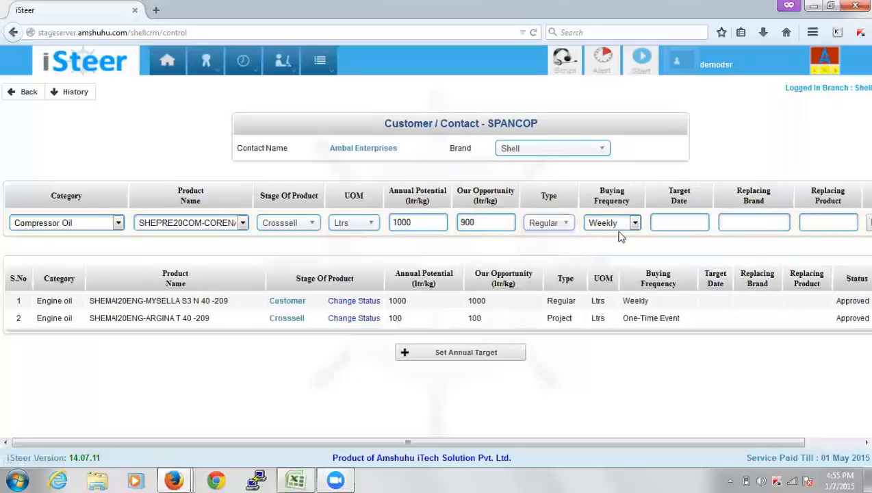
{"action": "left_click", "coordinate": [564, 228]}
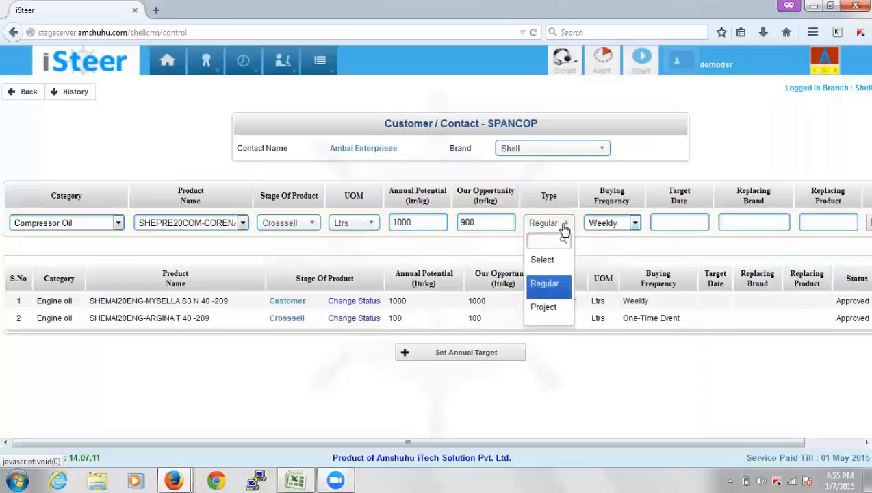
{"action": "left_click", "coordinate": [562, 287]}
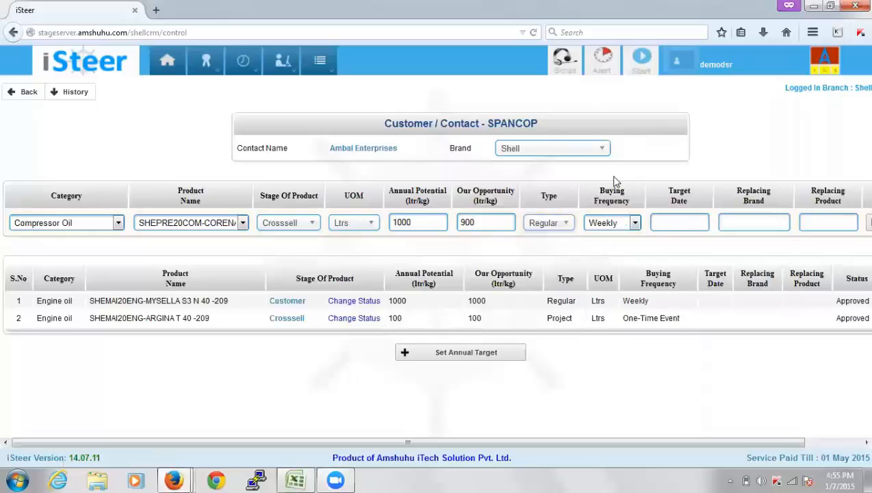
{"action": "left_click", "coordinate": [615, 222]}
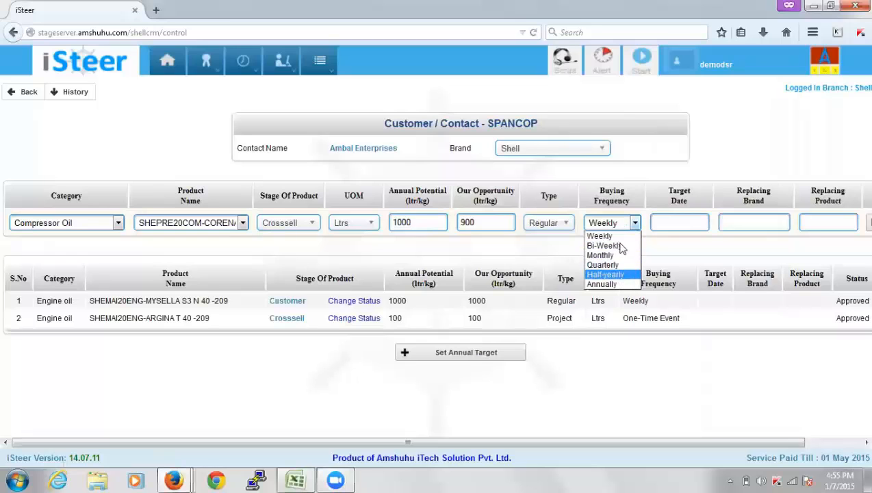
{"action": "left_click", "coordinate": [548, 224]}
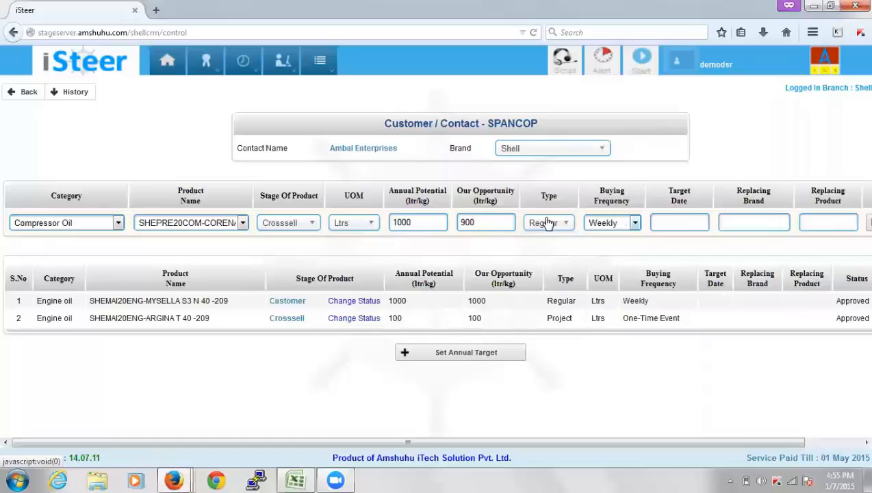
{"action": "left_click", "coordinate": [547, 224]}
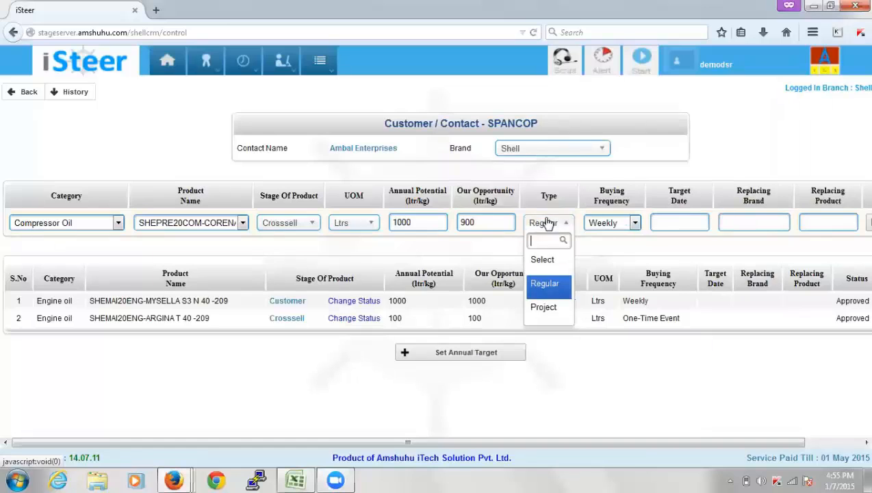
{"action": "left_click", "coordinate": [548, 308]}
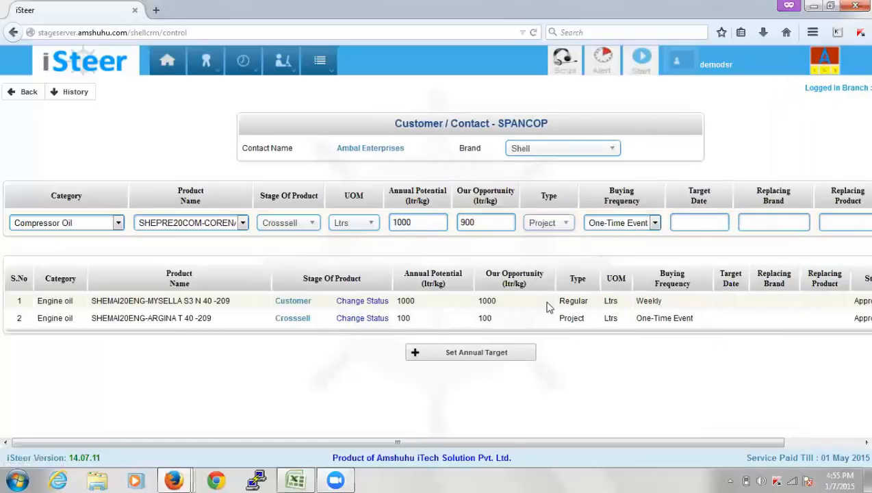
{"action": "left_click", "coordinate": [637, 225]}
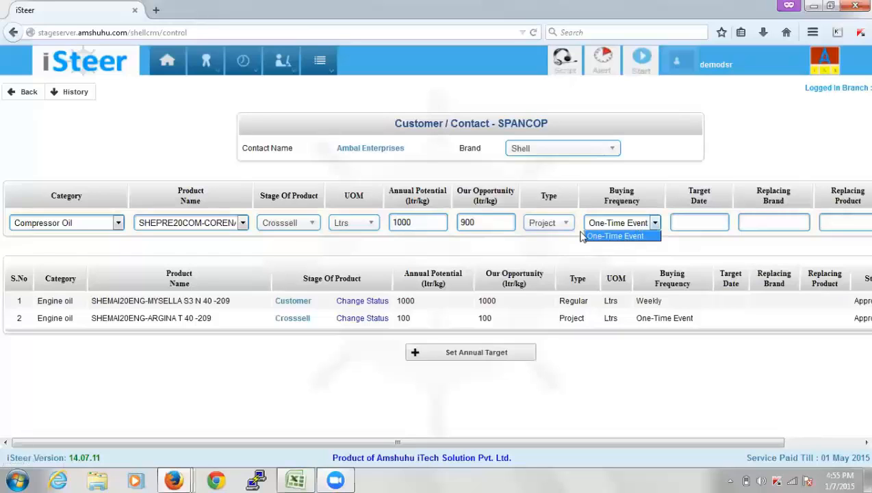
{"action": "left_click", "coordinate": [684, 218]}
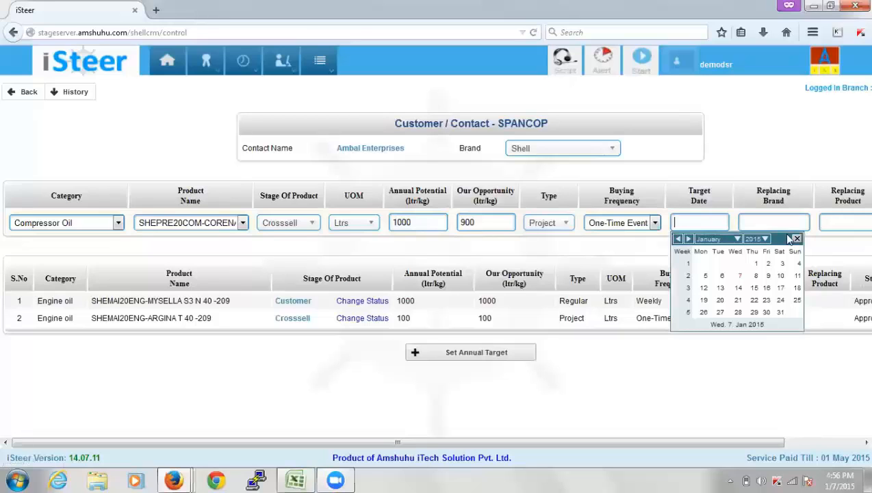
{"action": "left_click", "coordinate": [796, 238]}
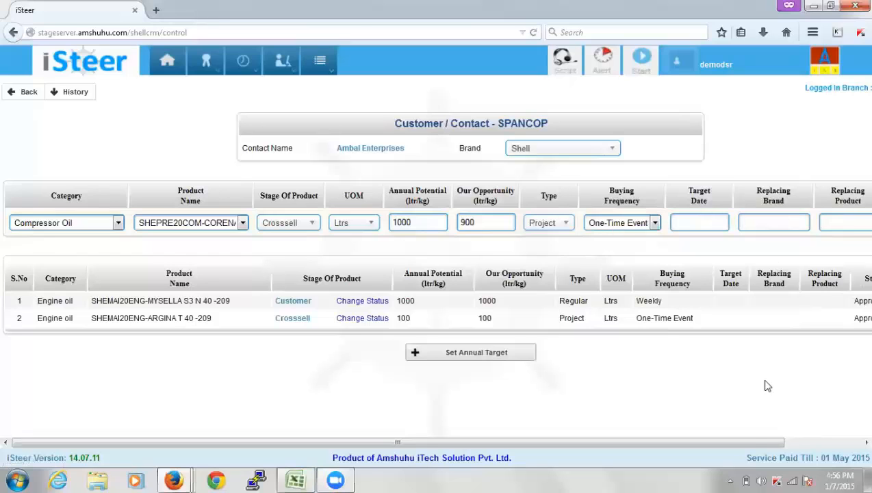
{"action": "left_click_drag", "start_coordinate": [752, 445], "coordinate": [808, 440]}
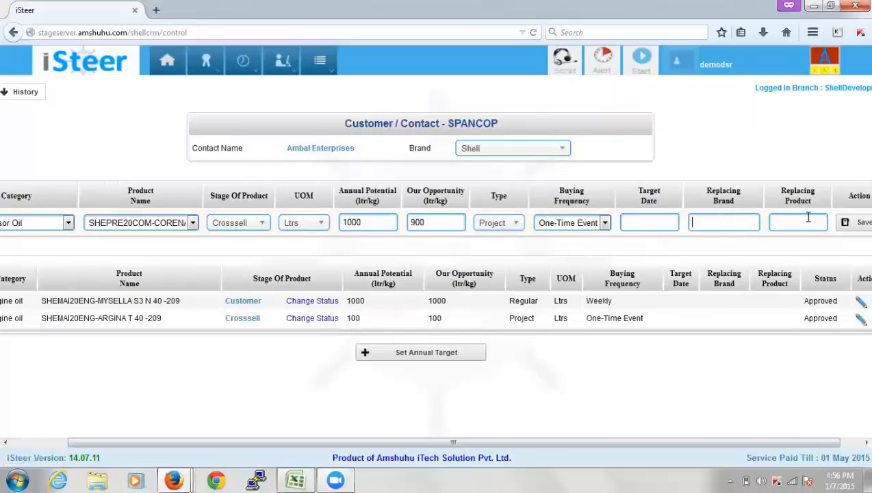
{"action": "left_click", "coordinate": [854, 221]}
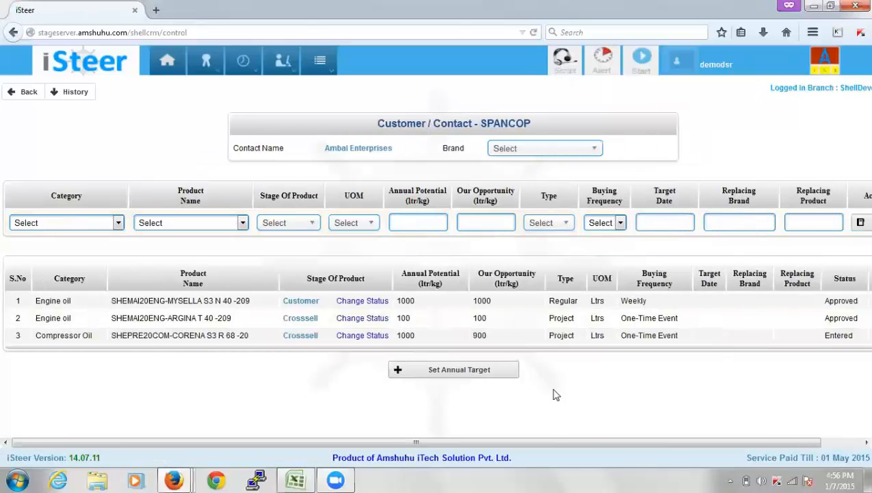
Confirm row 3 shows Compressor Oil CORENA S3 R 68 with status Entered
{"action": "left_click_drag", "start_coordinate": [38, 335], "coordinate": [100, 340]}
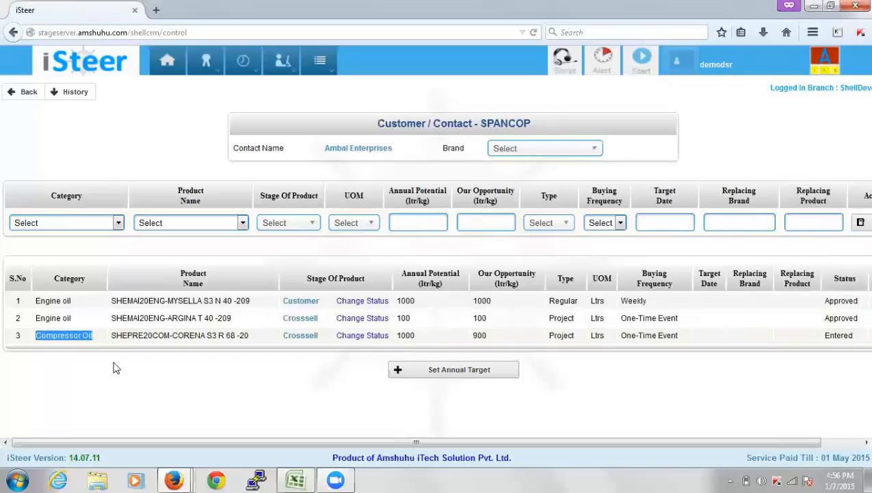
{"action": "left_click", "coordinate": [115, 368]}
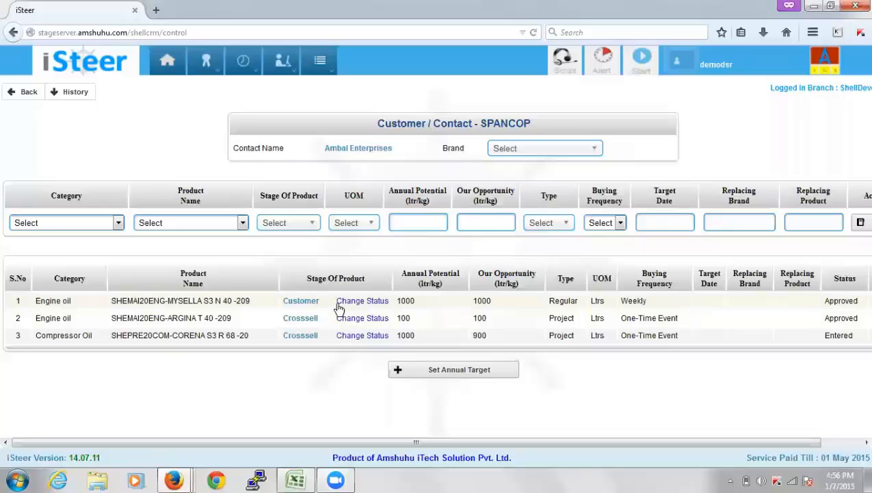
Open Ambal Enterprises' 2015 annual target and check the approved Engine oil target of 1000
{"action": "left_click", "coordinate": [447, 373]}
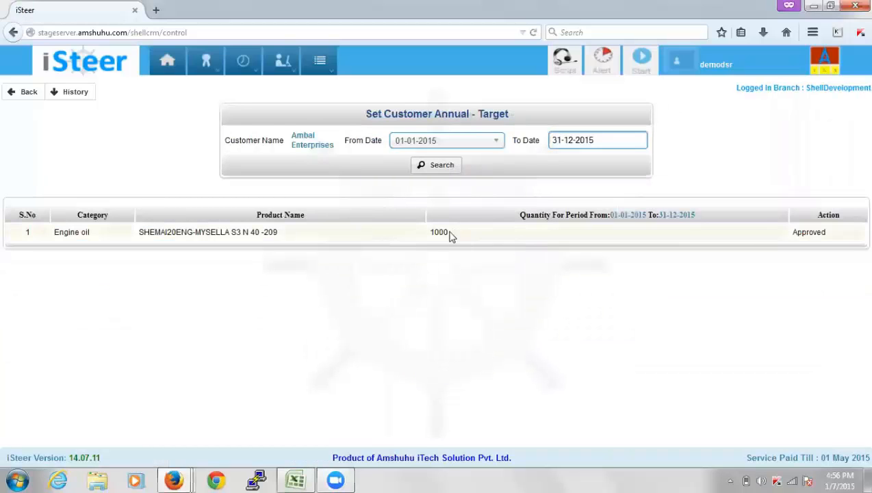
{"action": "left_click_drag", "start_coordinate": [450, 235], "coordinate": [431, 234]}
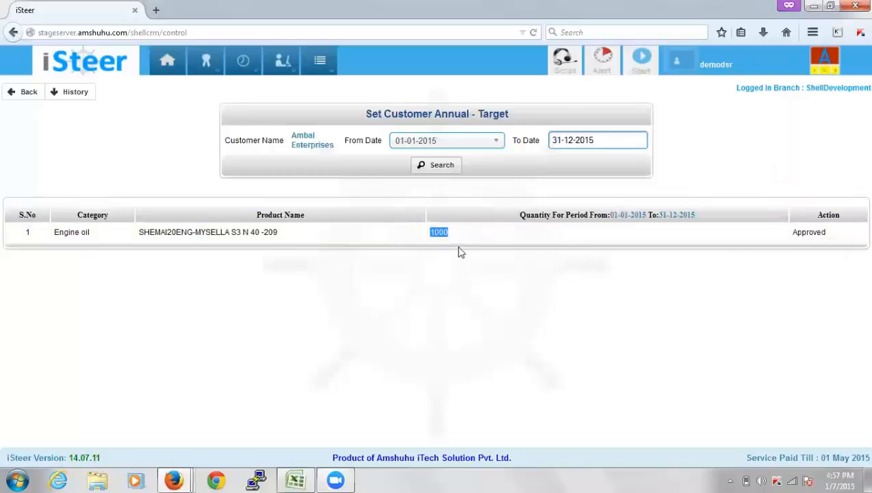
{"action": "left_click", "coordinate": [461, 239]}
Add a new Shell Hydraulic Oil product, SHEENT20HYD-HYDRAULIC S1 M 32 -209, for Ambal Enterprises
{"action": "left_click", "coordinate": [30, 93]}
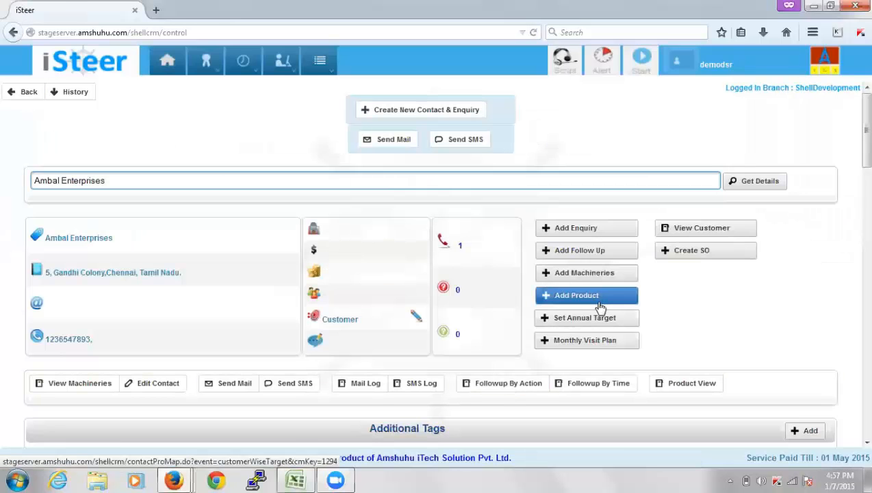
{"action": "left_click", "coordinate": [600, 306]}
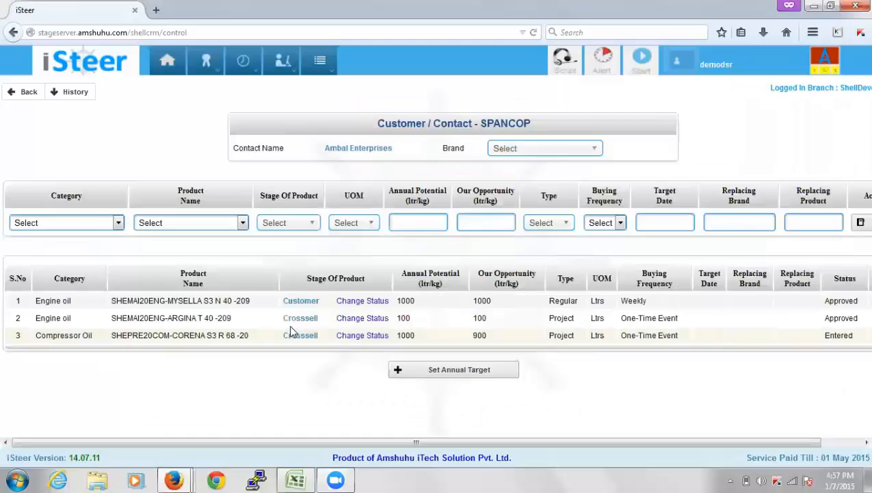
{"action": "left_click", "coordinate": [518, 149]}
{"action": "left_click", "coordinate": [510, 209]}
{"action": "left_click", "coordinate": [95, 223]}
{"action": "left_click", "coordinate": [93, 243]}
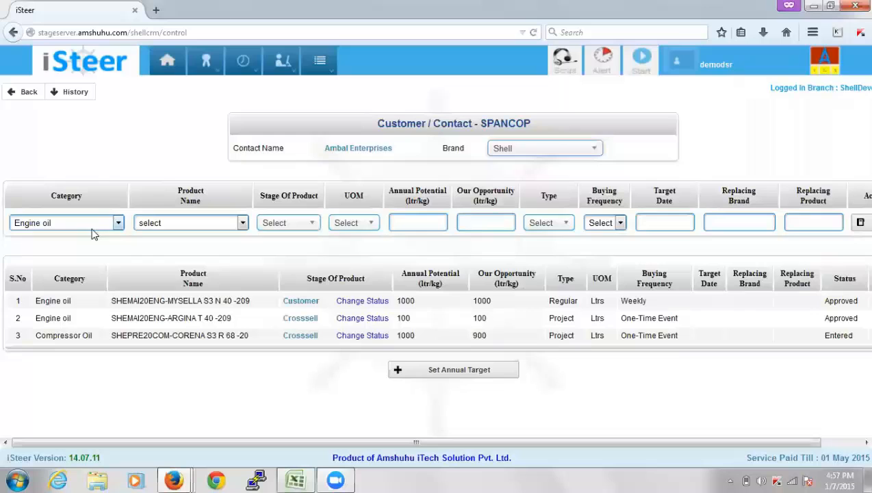
{"action": "left_click", "coordinate": [96, 277]}
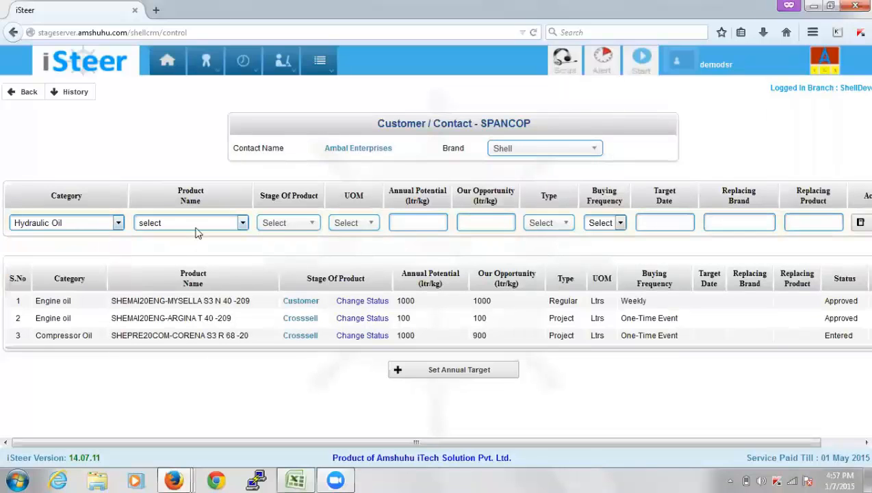
{"action": "left_click", "coordinate": [195, 228]}
{"action": "left_click", "coordinate": [200, 257]}
Set stage Customer, unit Ltrs, potential and opportunity 100, type Regular, and save the entry
{"action": "left_click", "coordinate": [311, 225]}
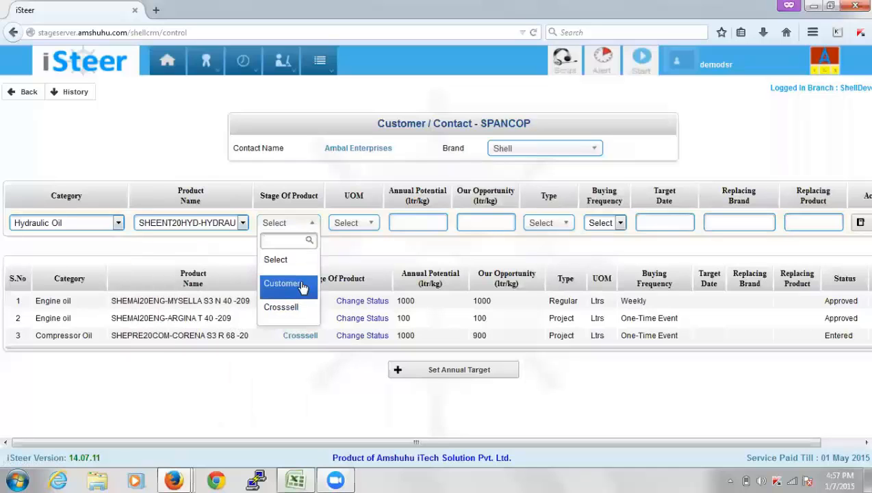
{"action": "left_click", "coordinate": [304, 283]}
{"action": "left_click", "coordinate": [361, 226]}
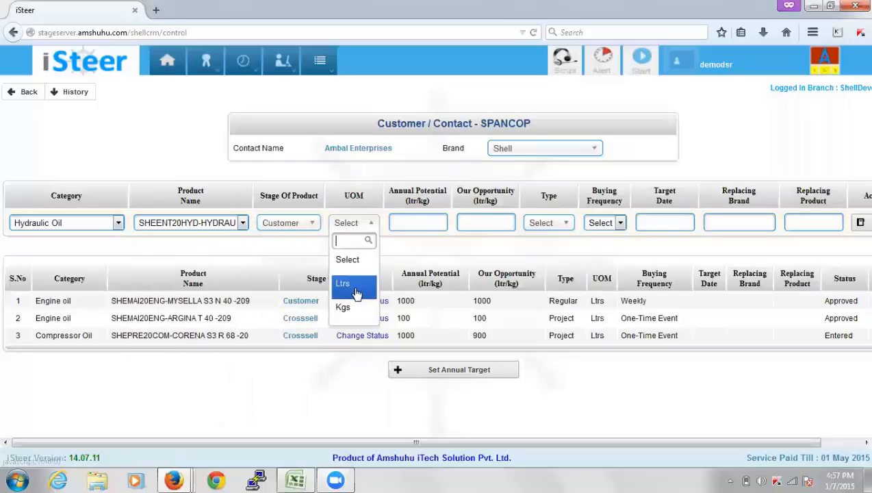
{"action": "left_click", "coordinate": [344, 283]}
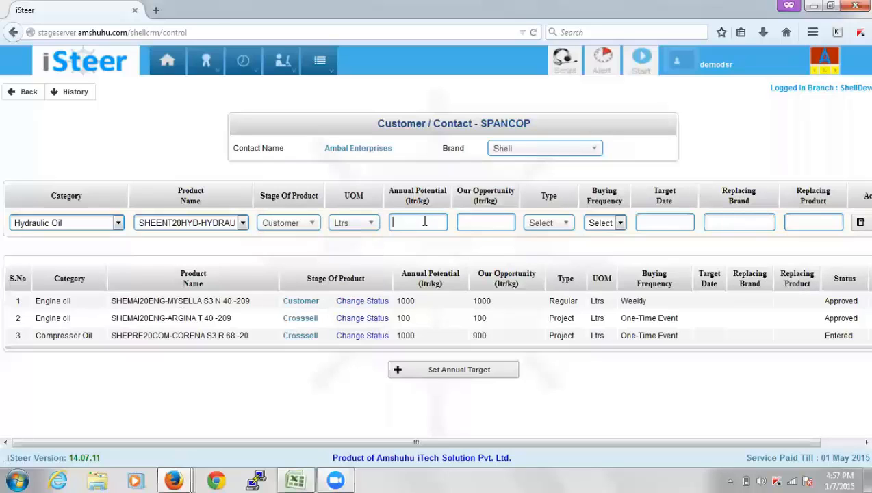
{"action": "type", "text": "100"}
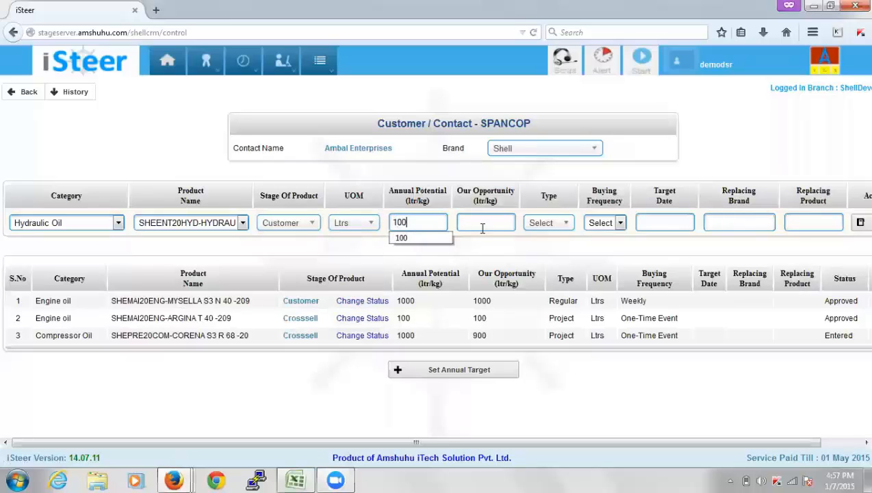
{"action": "left_click", "coordinate": [485, 222]}
{"action": "type", "text": "100"}
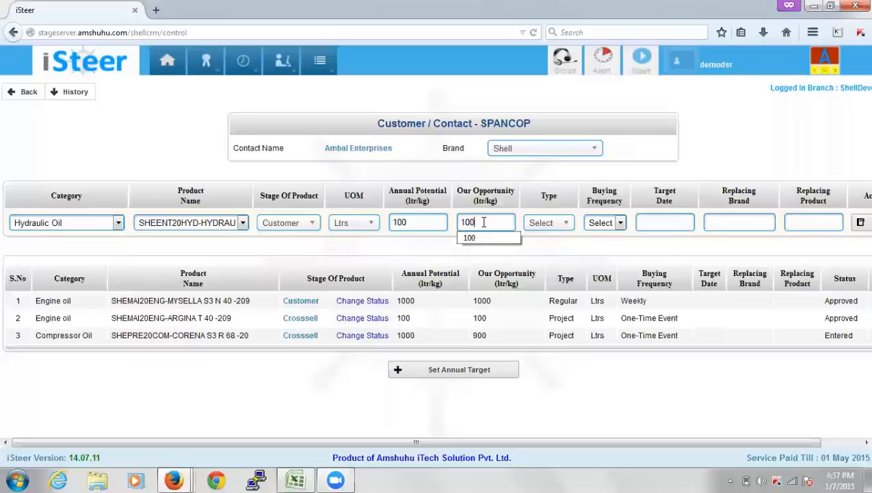
{"action": "left_click", "coordinate": [552, 225]}
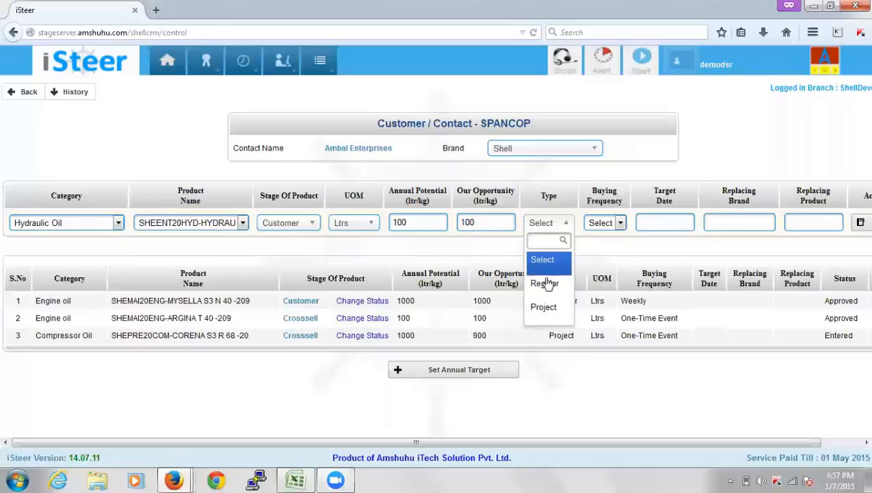
{"action": "left_click", "coordinate": [546, 283]}
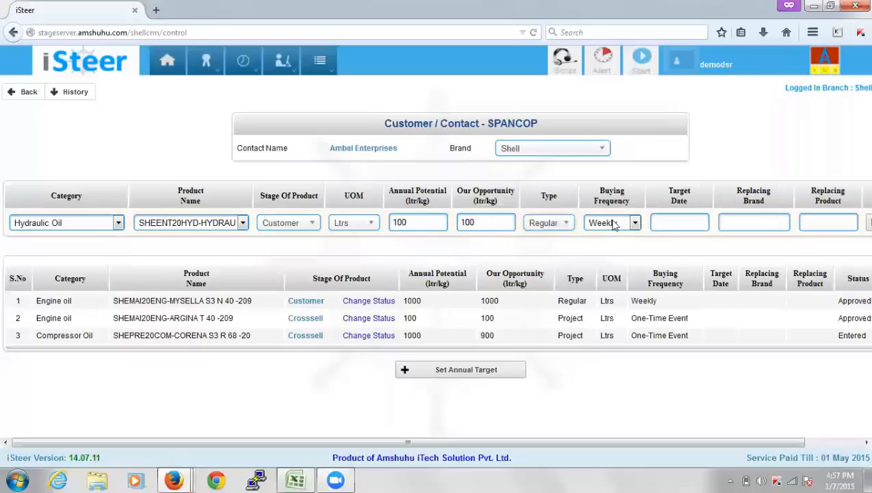
{"action": "scroll", "coordinate": [806, 432], "scroll_direction": "right", "scroll_amount": 2}
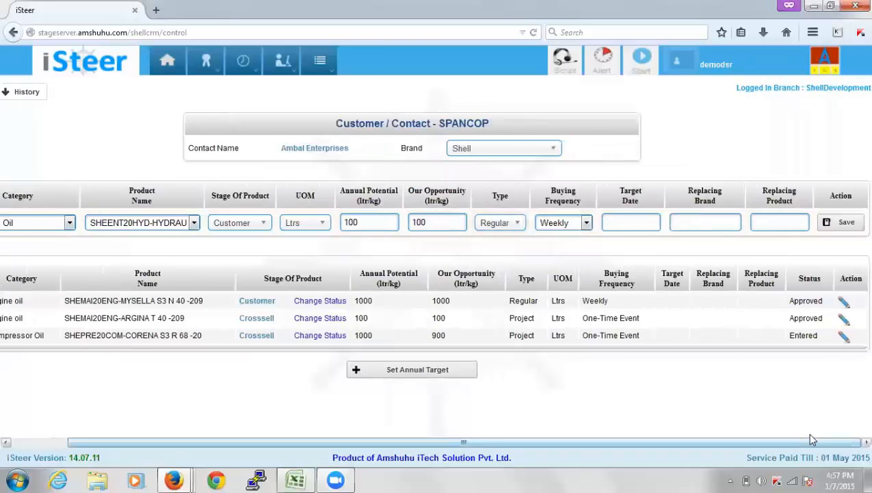
{"action": "left_click", "coordinate": [849, 223]}
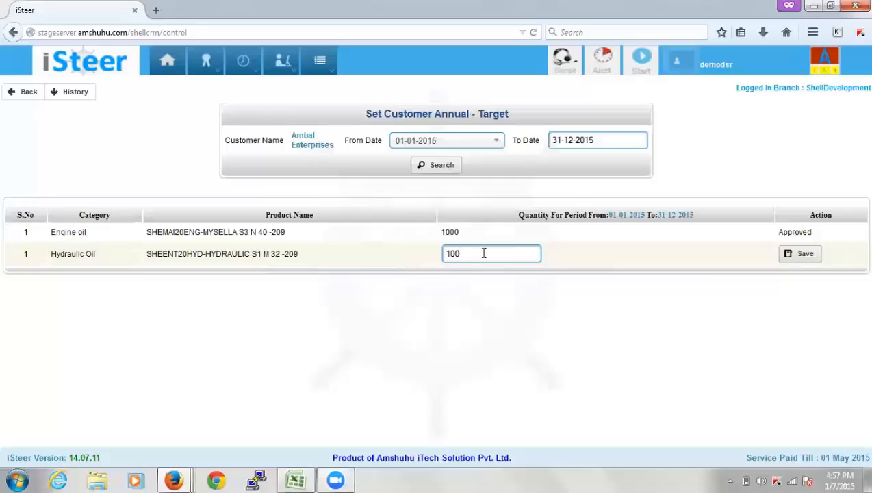
Raise the Hydraulic Oil S1 M 32 annual target from 100 to 110 and save it
{"action": "key", "text": "BackSpace"}
{"action": "key", "text": "BackSpace"}
{"action": "type", "text": "10"}
{"action": "left_click", "coordinate": [805, 259]}
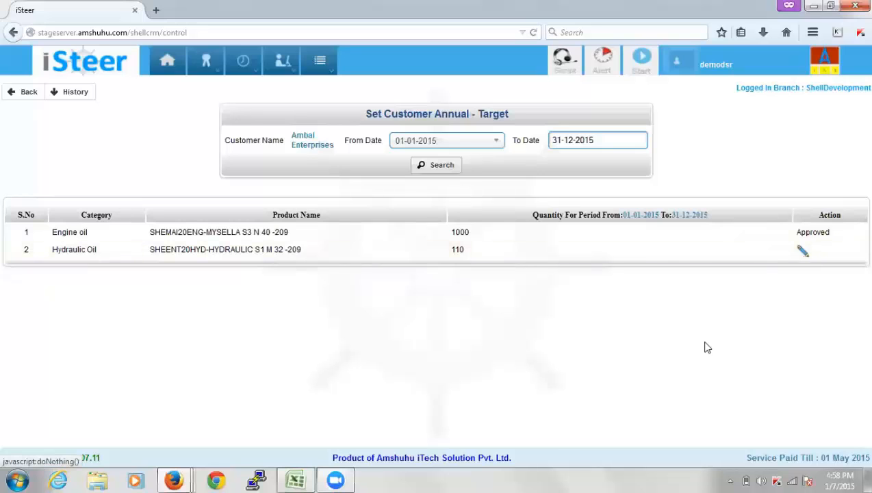
Log in as the second user in the other Firefox window with their user name and password
{"action": "mouse_move", "coordinate": [183, 472]}
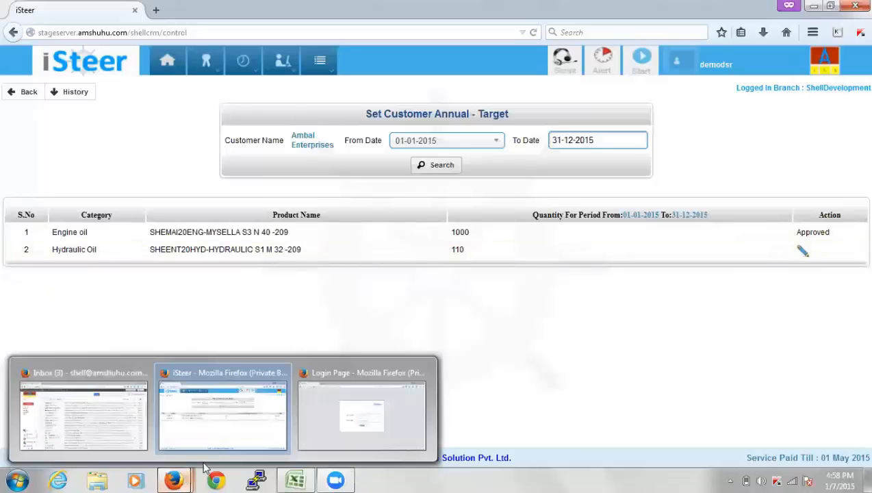
{"action": "mouse_move", "coordinate": [312, 424]}
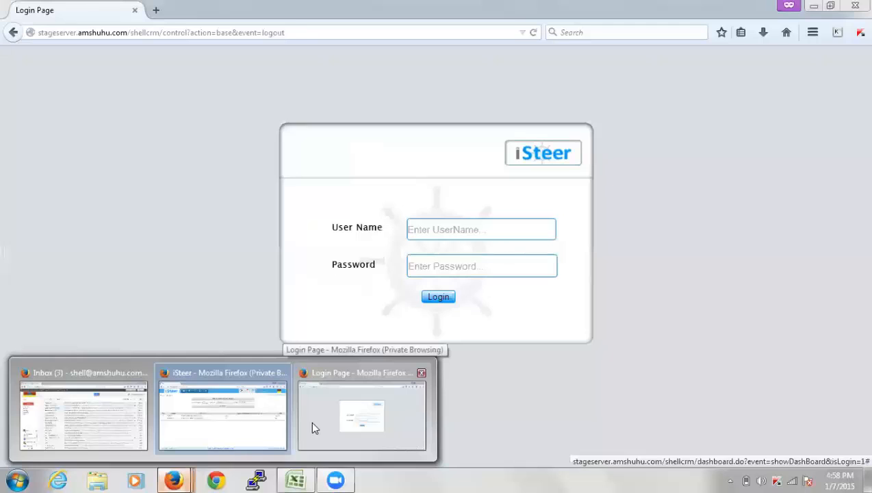
{"action": "left_click", "coordinate": [313, 423]}
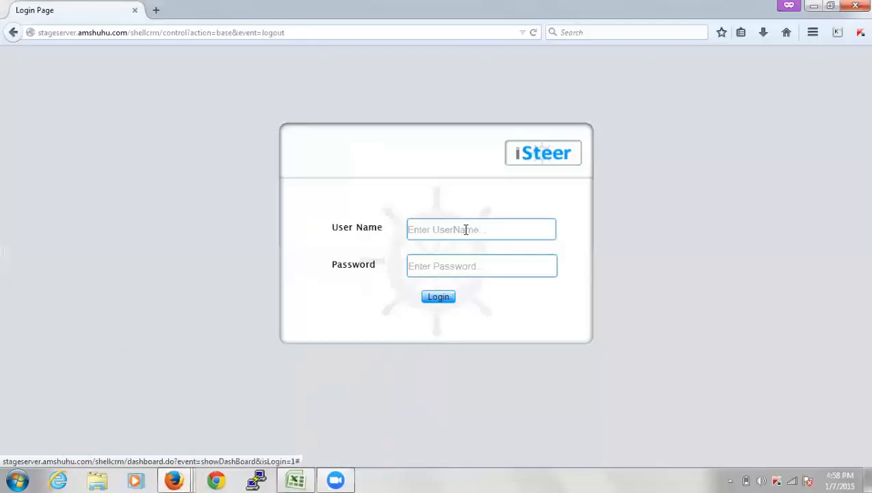
{"action": "type", "text": "demodsm"}
{"action": "key", "text": "Tab"}
{"action": "type", "text": "••"}
{"action": "key", "text": "Return"}
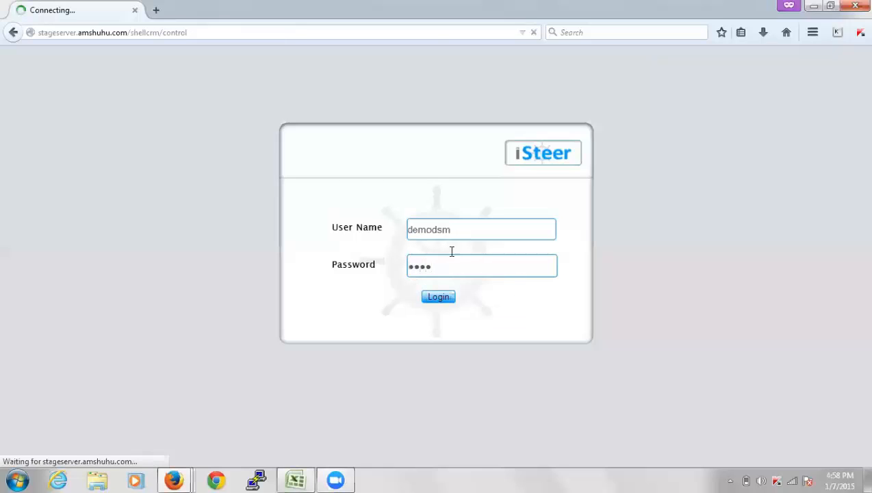
{"action": "left_click", "coordinate": [440, 360]}
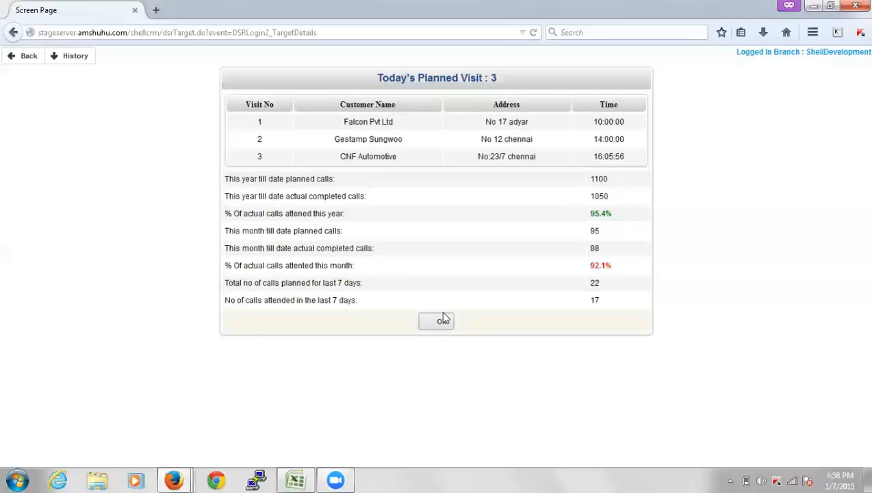
Close the Today's Planned Visit summary and go from the dashboard to customer search
{"action": "left_click", "coordinate": [443, 326]}
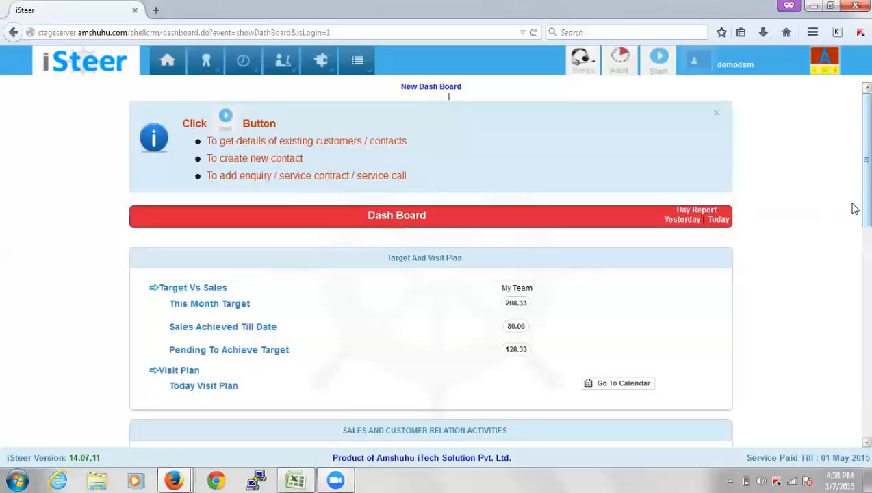
{"action": "scroll", "coordinate": [851, 233], "scroll_direction": "down", "scroll_amount": 2}
{"action": "scroll", "coordinate": [851, 195], "scroll_direction": "up", "scroll_amount": 2}
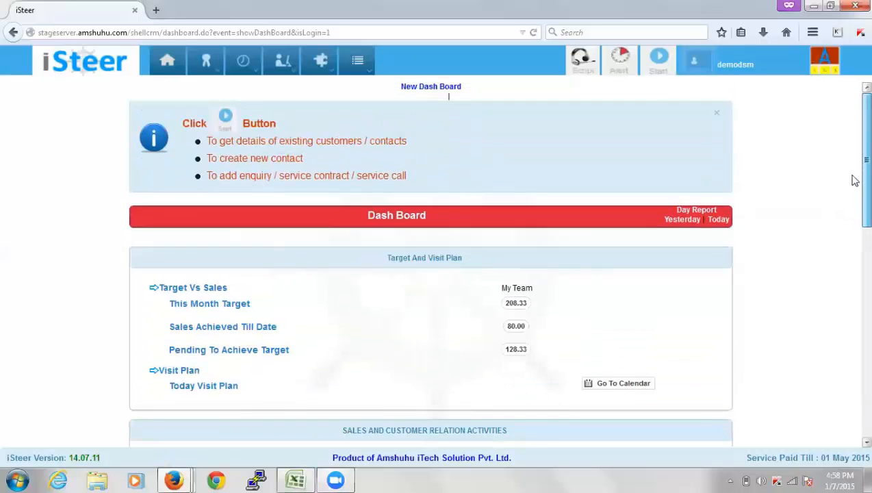
{"action": "left_click", "coordinate": [659, 62]}
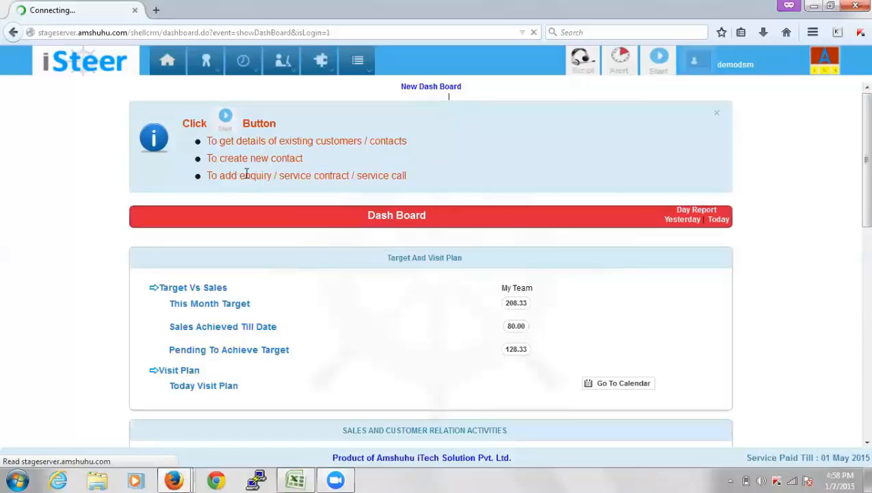
Find Ambal Enterprises and approve its Compressor Oil and Hydraulic Oil product lines
{"action": "type", "text": "Ambal Enterprises"}
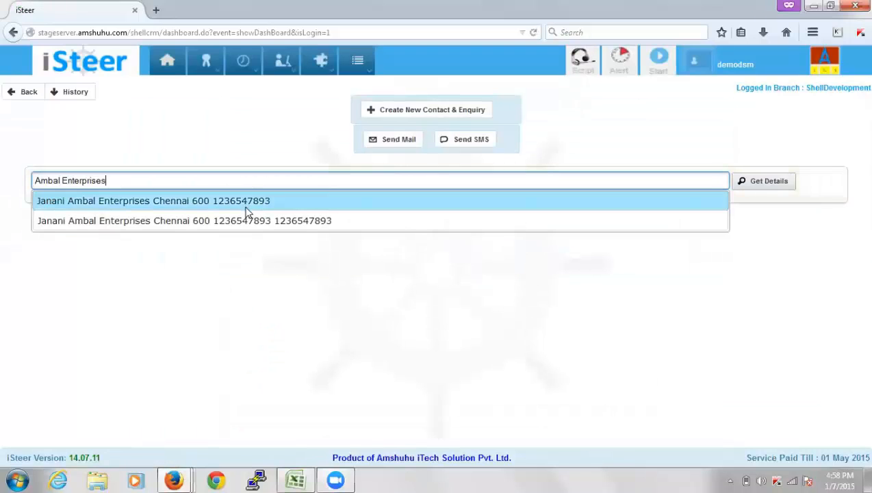
{"action": "left_click", "coordinate": [245, 200]}
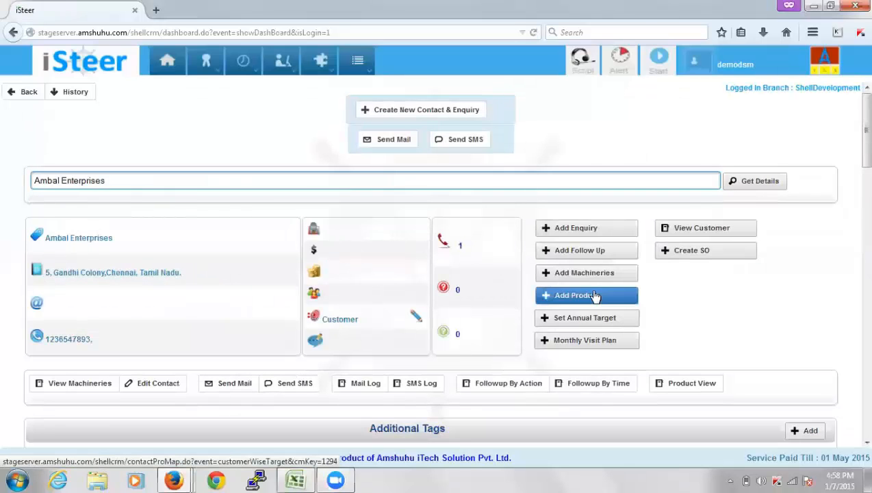
{"action": "left_click", "coordinate": [593, 296]}
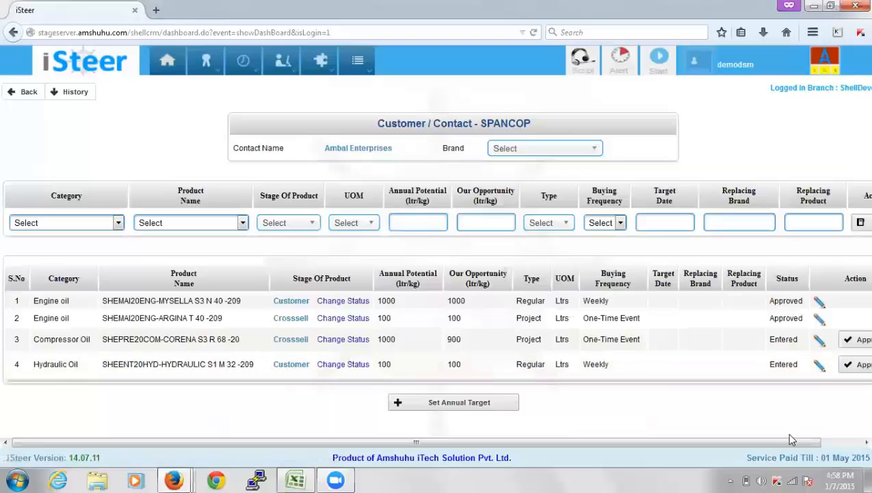
{"action": "left_click_drag", "start_coordinate": [814, 442], "coordinate": [853, 442]}
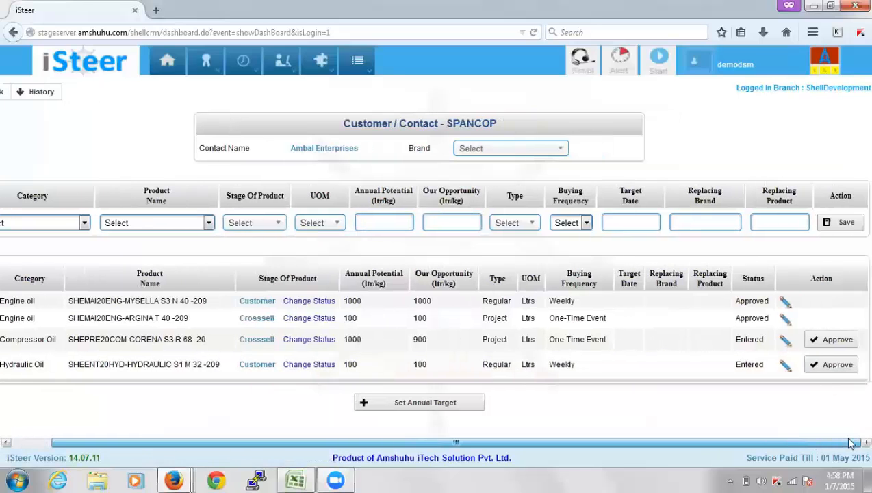
{"action": "left_click", "coordinate": [840, 342]}
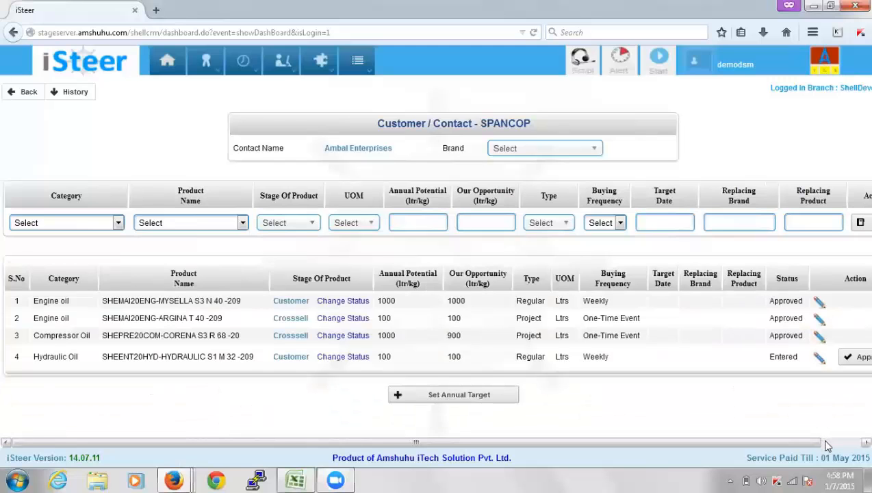
{"action": "left_click", "coordinate": [820, 440]}
{"action": "left_click", "coordinate": [831, 359]}
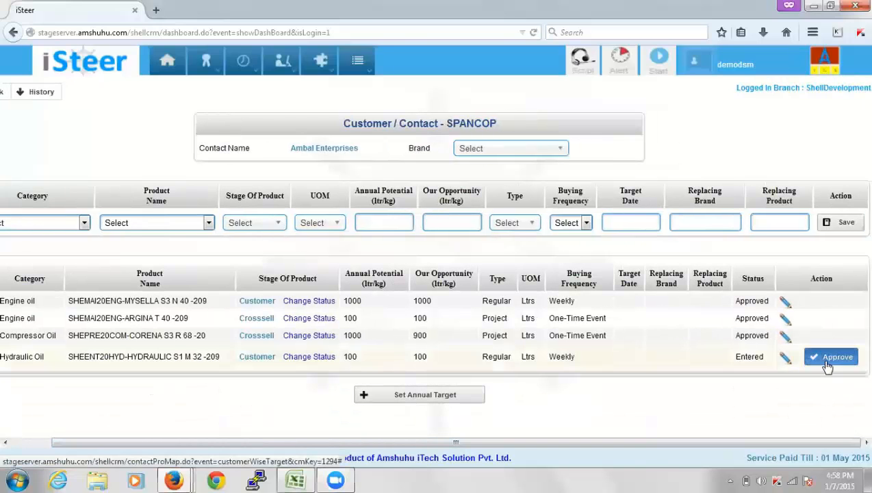
{"action": "left_click", "coordinate": [486, 390]}
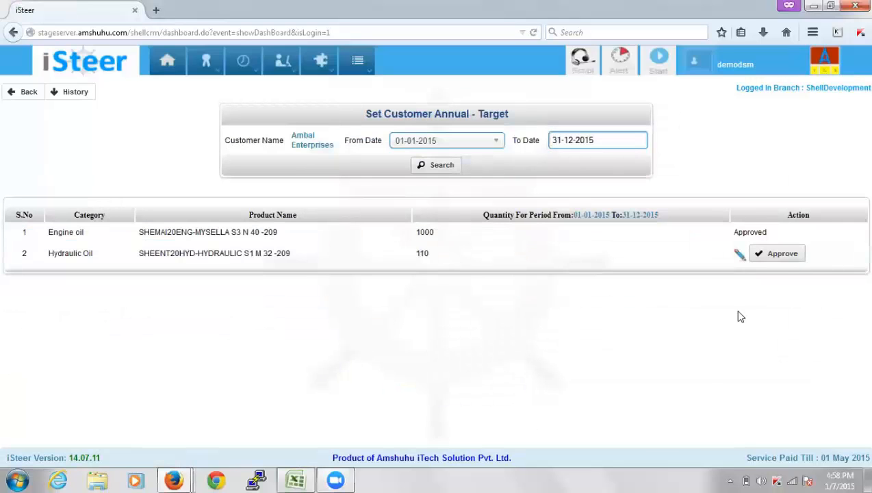
Change the Hydraulic Oil annual target from 110 to 111, then approve and confirm it
{"action": "left_click", "coordinate": [740, 255]}
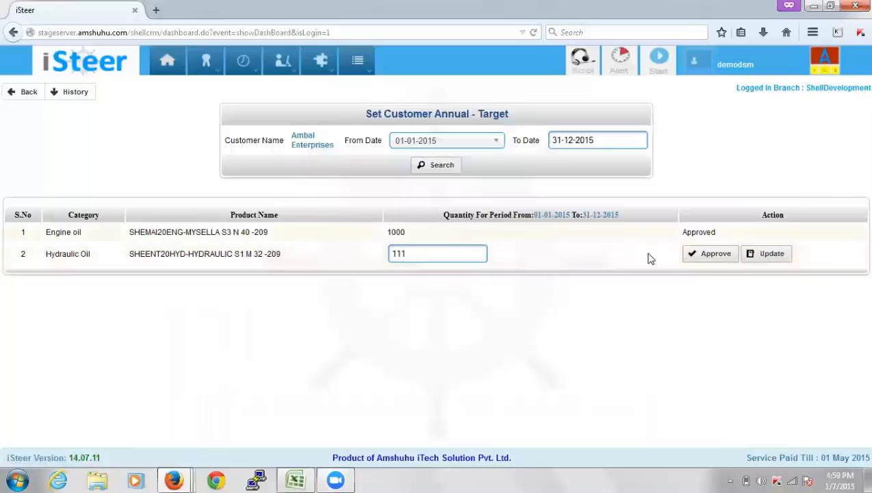
{"action": "left_click", "coordinate": [772, 254]}
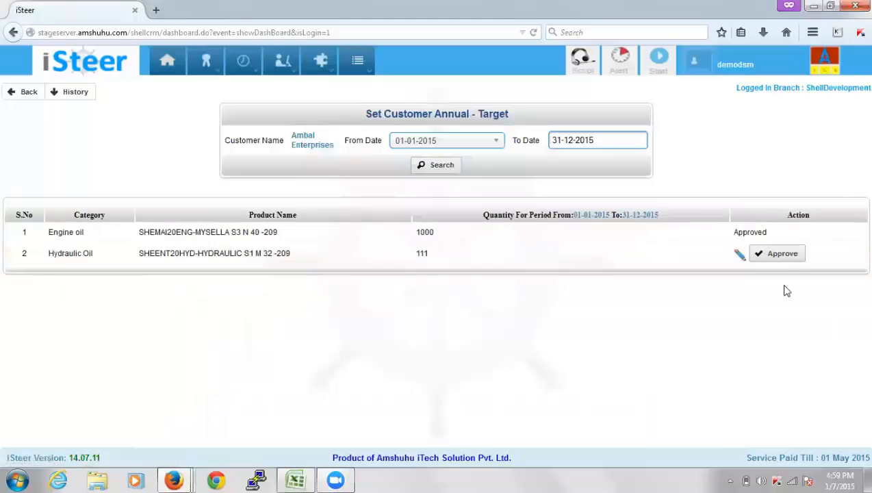
{"action": "left_click", "coordinate": [781, 255]}
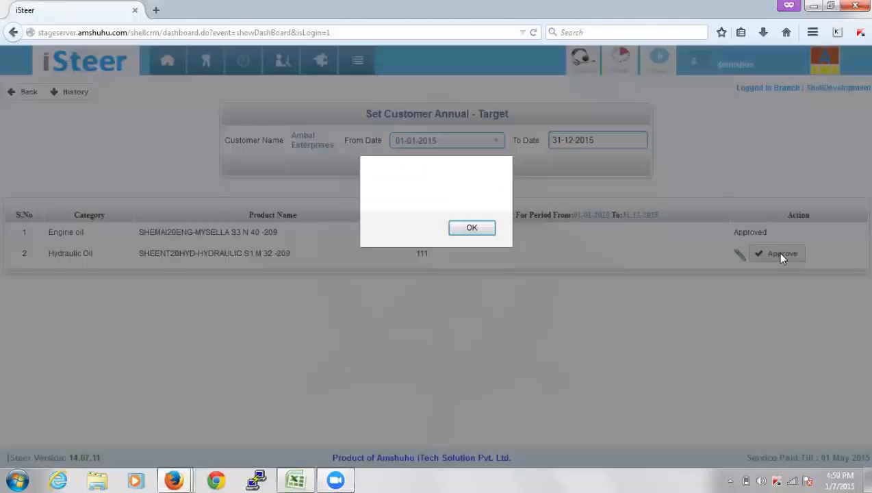
{"action": "left_click", "coordinate": [470, 231]}
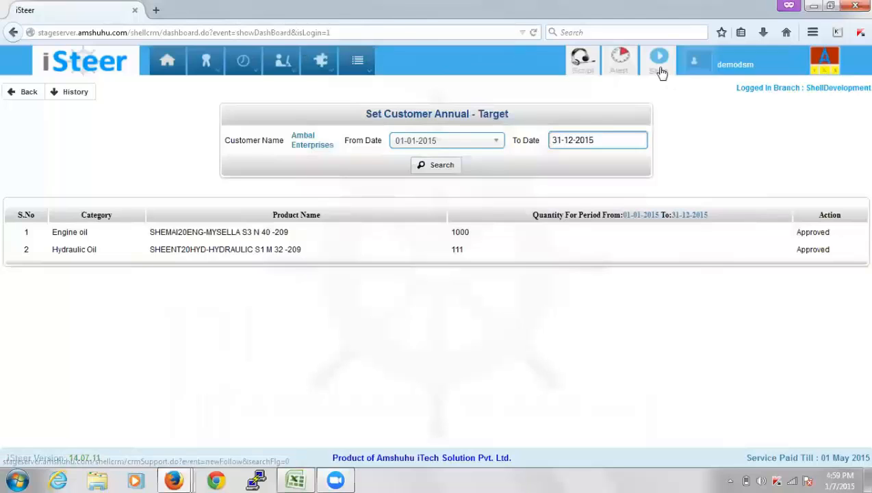
Return both iSteer CRM Firefox windows to the New Dash Board
{"action": "left_click", "coordinate": [187, 478]}
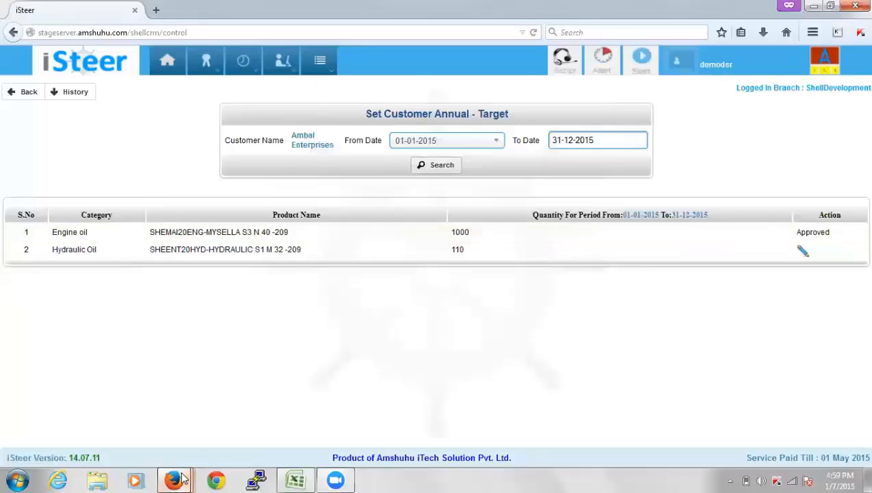
{"action": "mouse_move", "coordinate": [182, 480]}
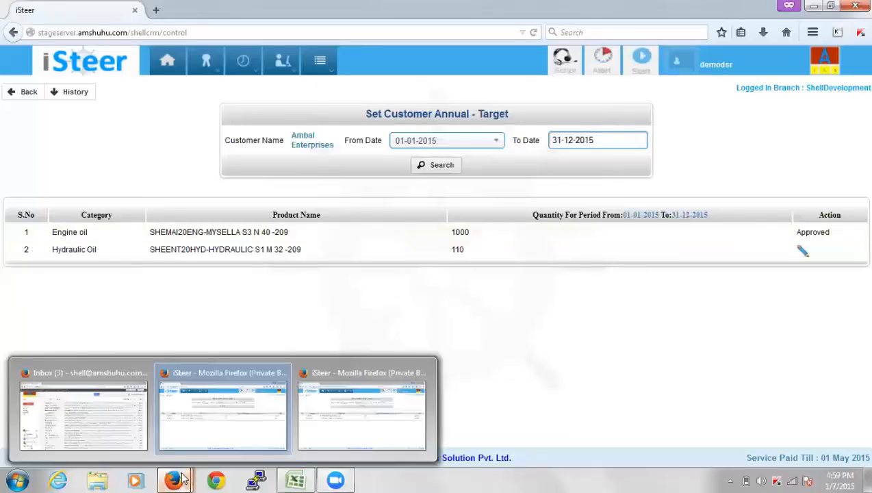
{"action": "left_click", "coordinate": [235, 437]}
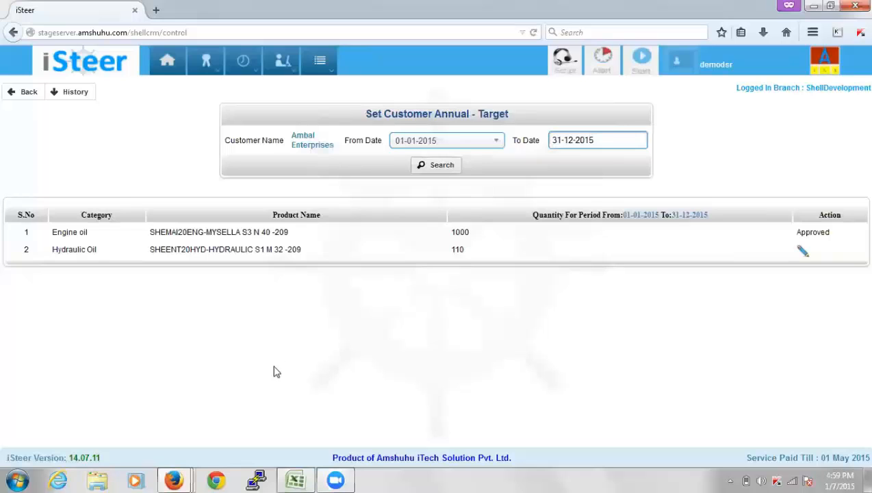
{"action": "mouse_move", "coordinate": [193, 472]}
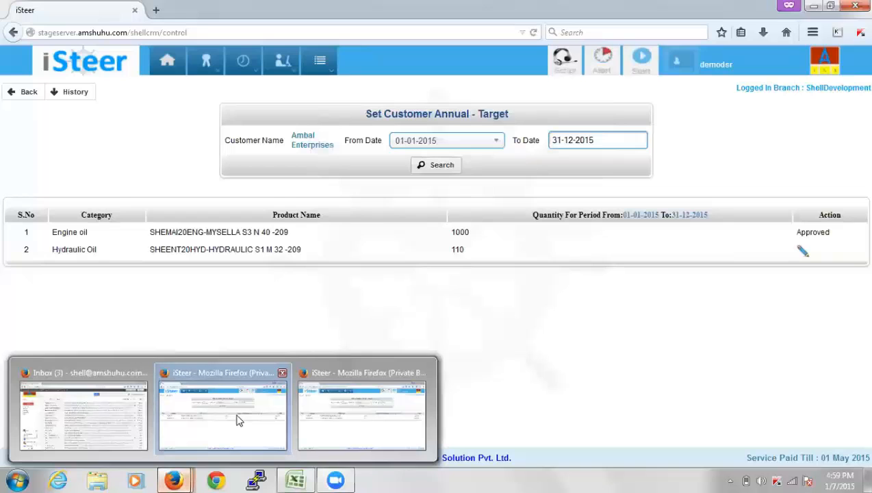
{"action": "left_click", "coordinate": [168, 71]}
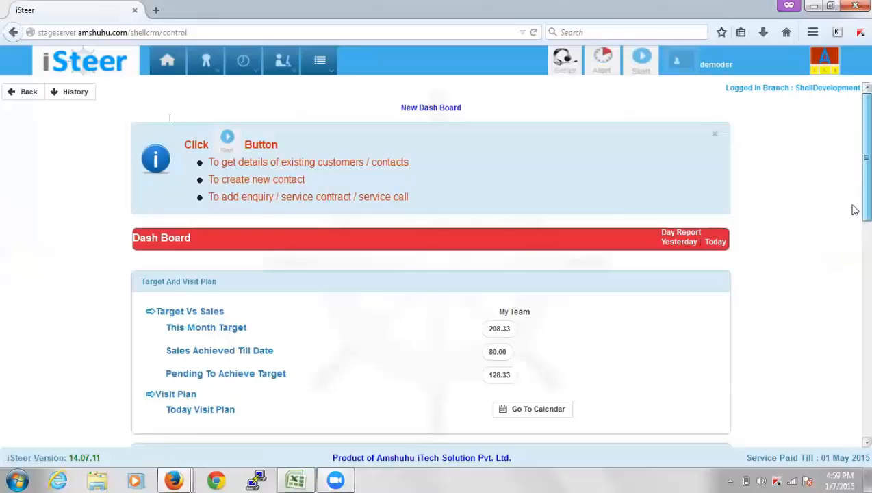
{"action": "scroll", "coordinate": [853, 208], "scroll_direction": "down", "scroll_amount": 4}
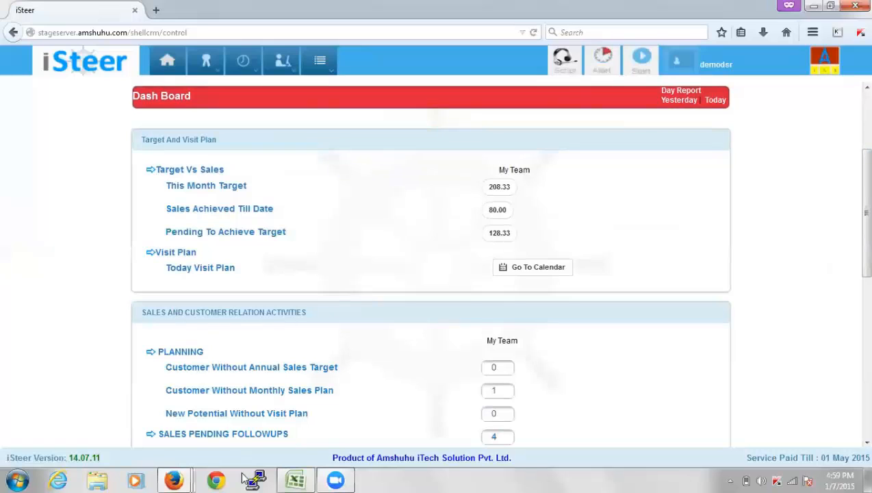
{"action": "mouse_move", "coordinate": [176, 479]}
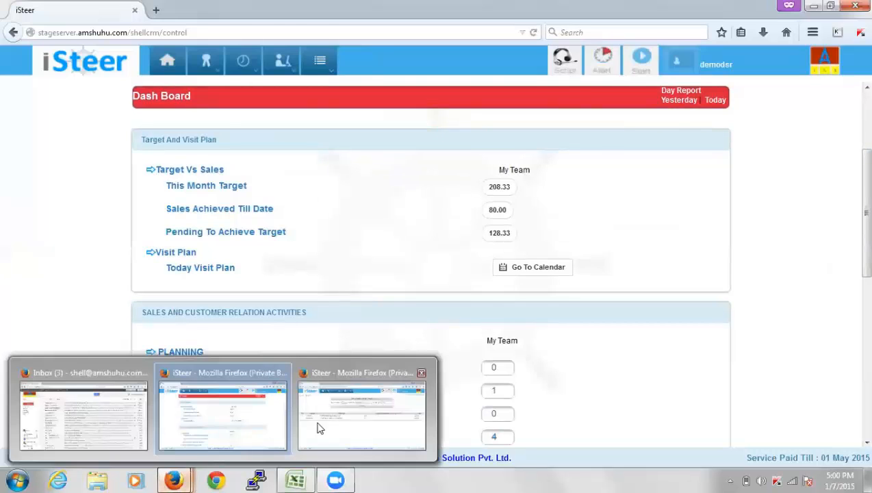
{"action": "mouse_move", "coordinate": [318, 428]}
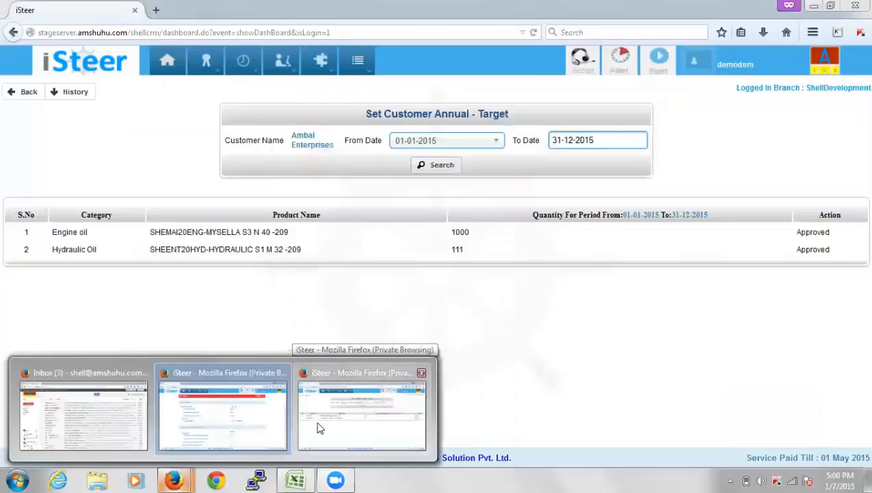
{"action": "left_click", "coordinate": [318, 428]}
{"action": "left_click", "coordinate": [168, 62]}
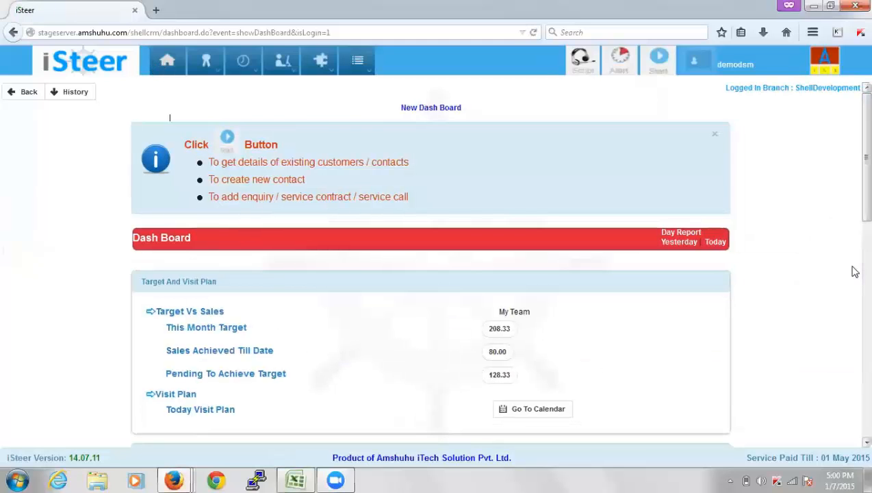
{"action": "scroll", "coordinate": [853, 247], "scroll_direction": "down", "scroll_amount": 5}
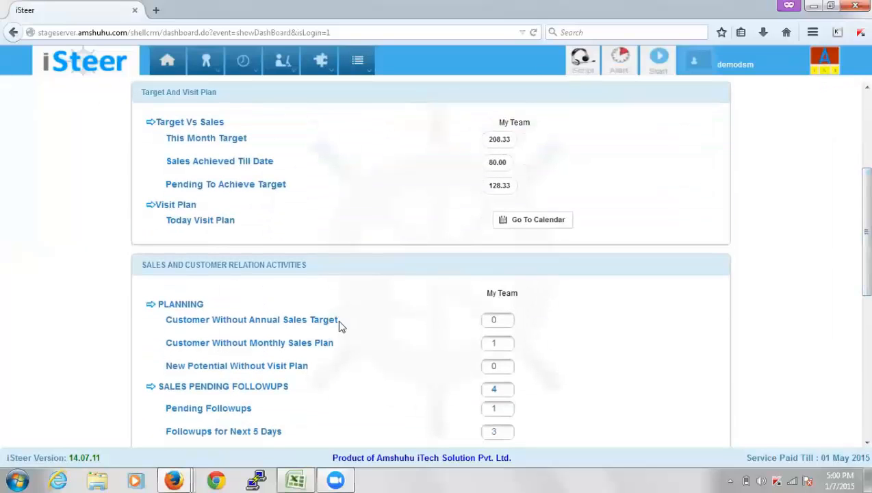
{"action": "left_click_drag", "start_coordinate": [524, 390], "coordinate": [189, 320]}
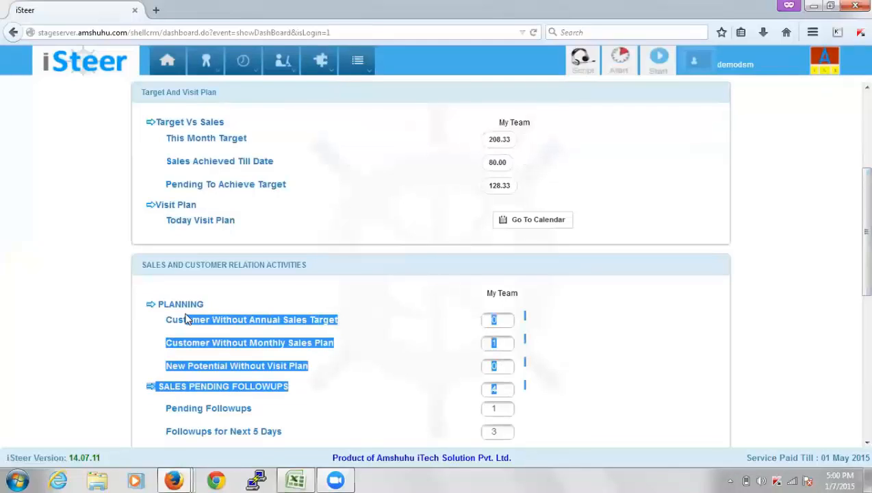
{"action": "left_click", "coordinate": [180, 319]}
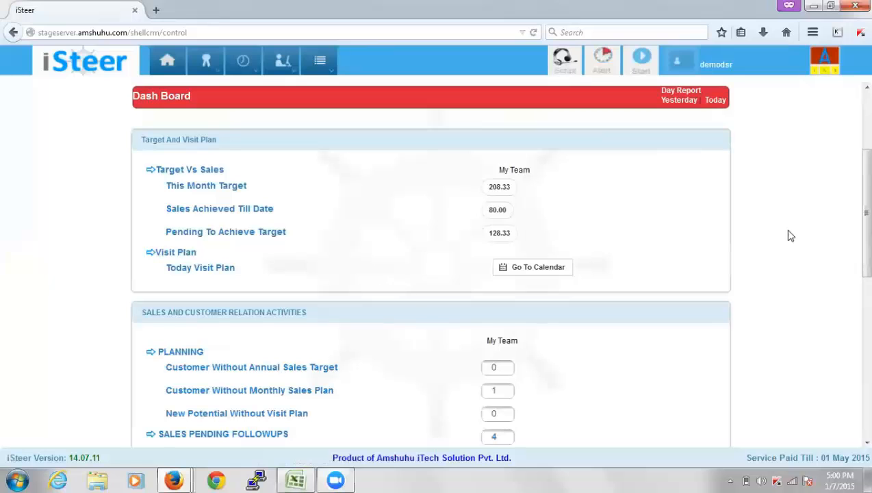
{"action": "scroll", "coordinate": [853, 226], "scroll_direction": "down", "scroll_amount": 4}
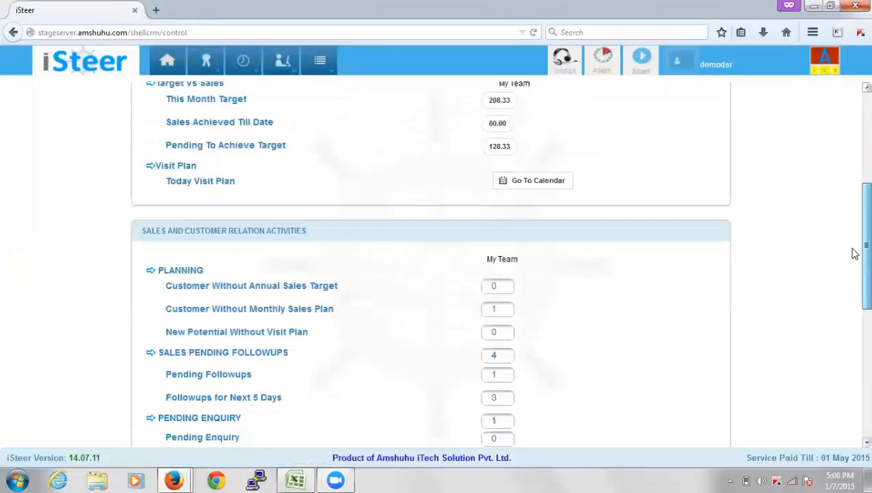
{"action": "scroll", "coordinate": [856, 266], "scroll_direction": "up", "scroll_amount": 6}
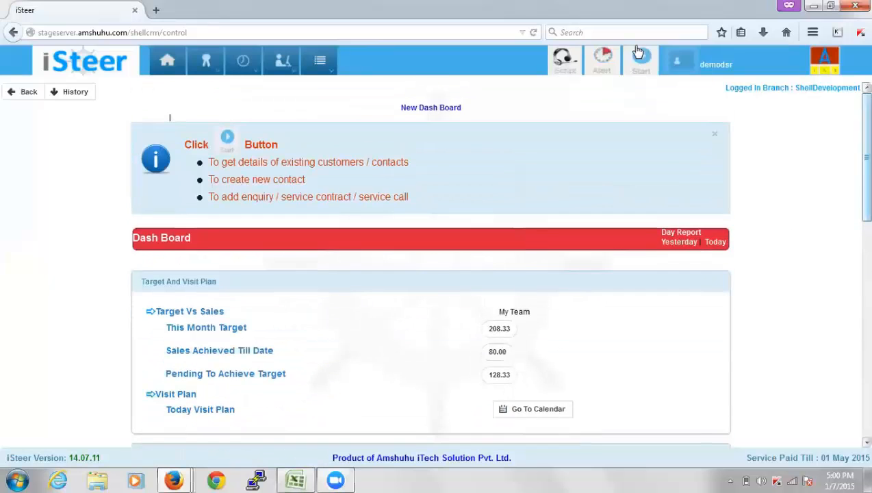
Search 'ambala' to load Ambal Enterprises' customer record, then open the CRM menu
{"action": "left_click", "coordinate": [643, 66]}
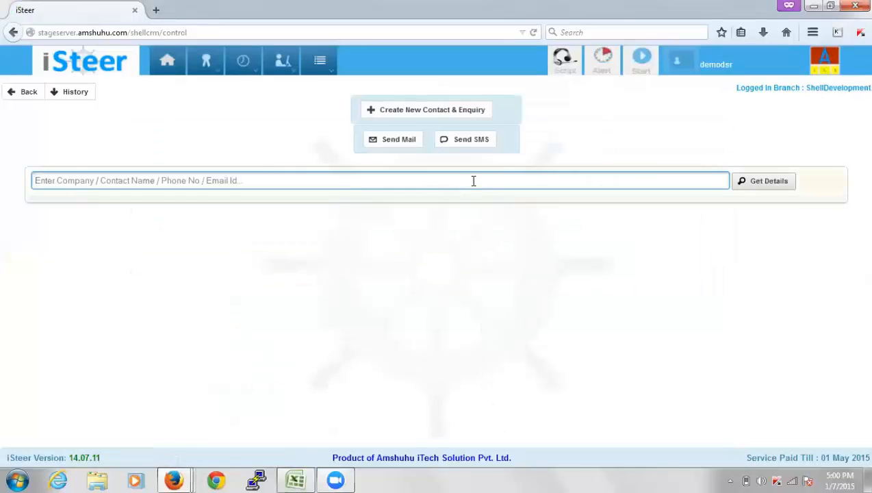
{"action": "type", "text": "ambala"}
{"action": "left_click", "coordinate": [380, 219]}
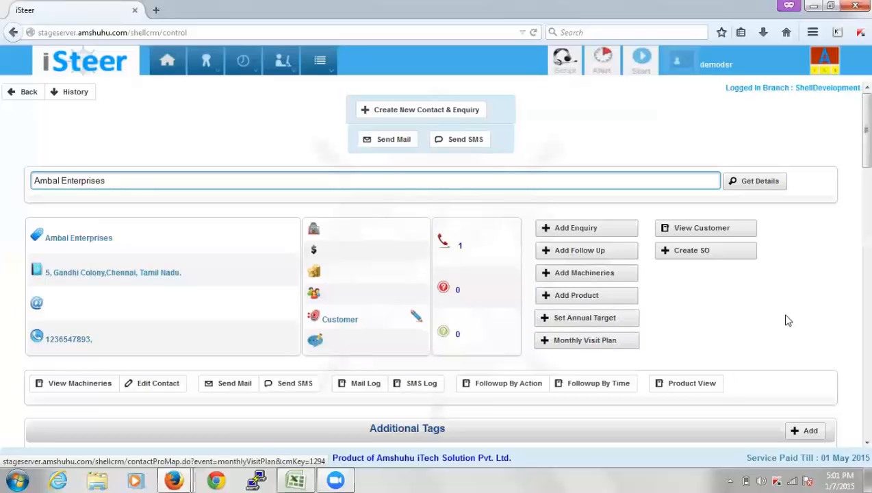
{"action": "scroll", "coordinate": [854, 150], "scroll_direction": "down", "scroll_amount": 3}
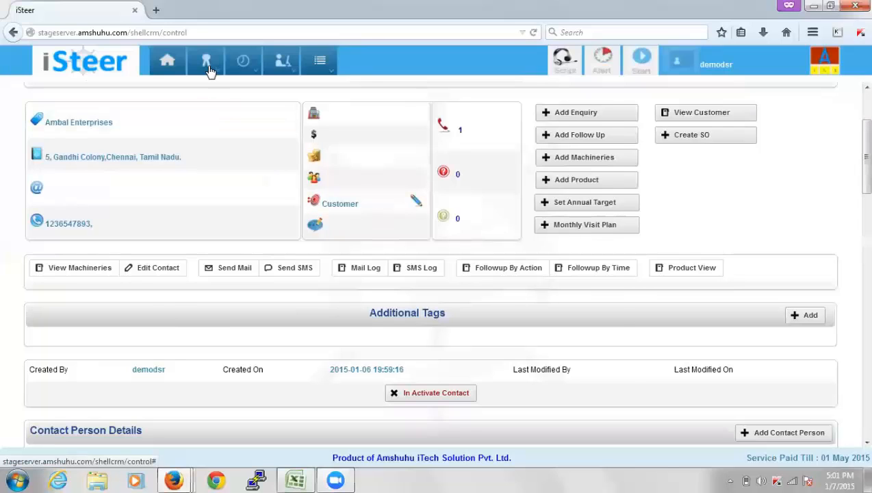
{"action": "mouse_move", "coordinate": [210, 71]}
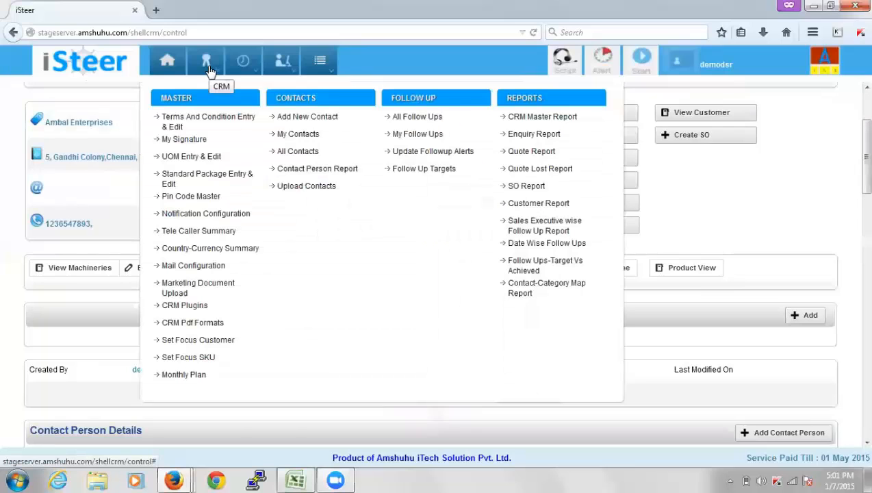
Enter a Hydraulic Oil forecast of 90 in Ambal Enterprises' January-2015 monthly plan and save
{"action": "left_click", "coordinate": [217, 377]}
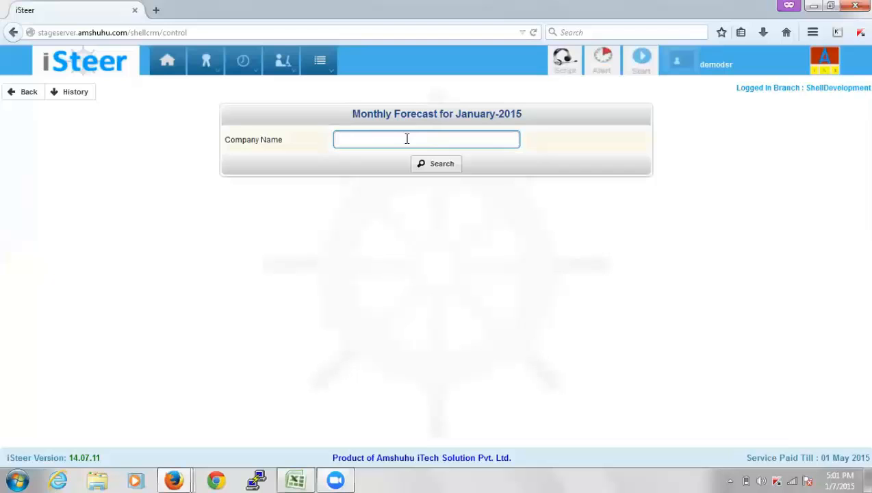
{"action": "mouse_move", "coordinate": [206, 72]}
{"action": "type", "text": "ba"}
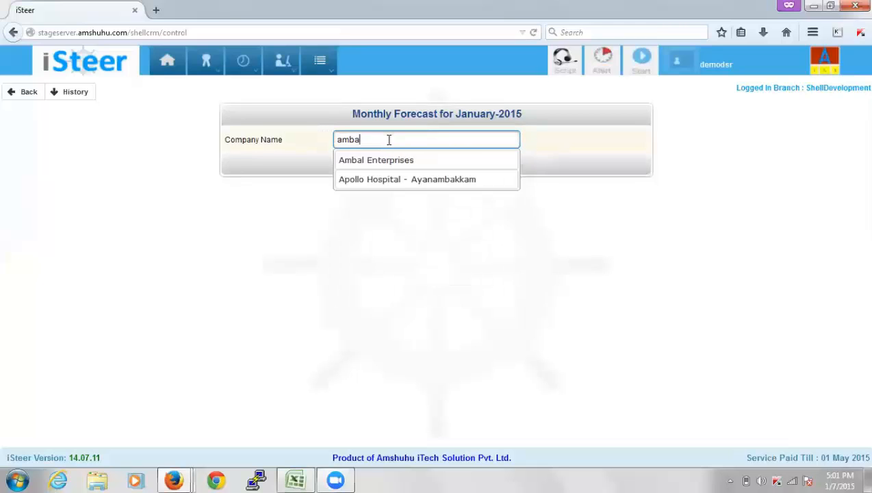
{"action": "key", "text": "Down"}
{"action": "key", "text": "Return"}
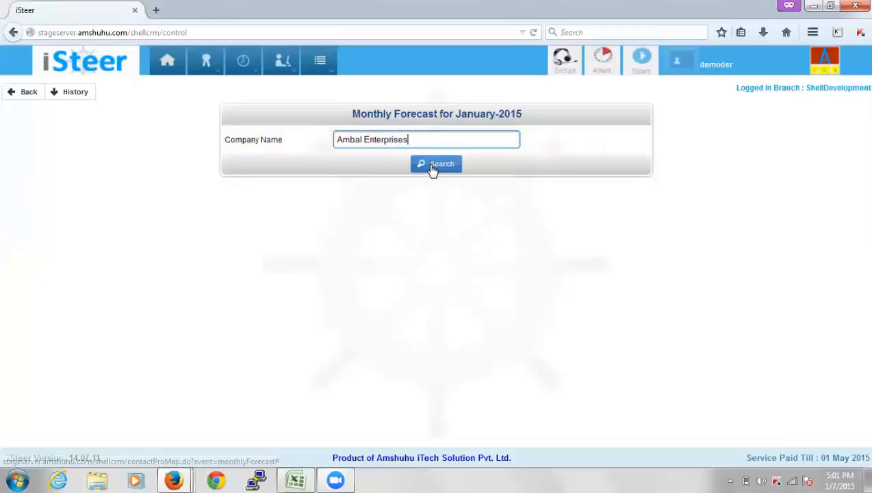
{"action": "left_click", "coordinate": [432, 167]}
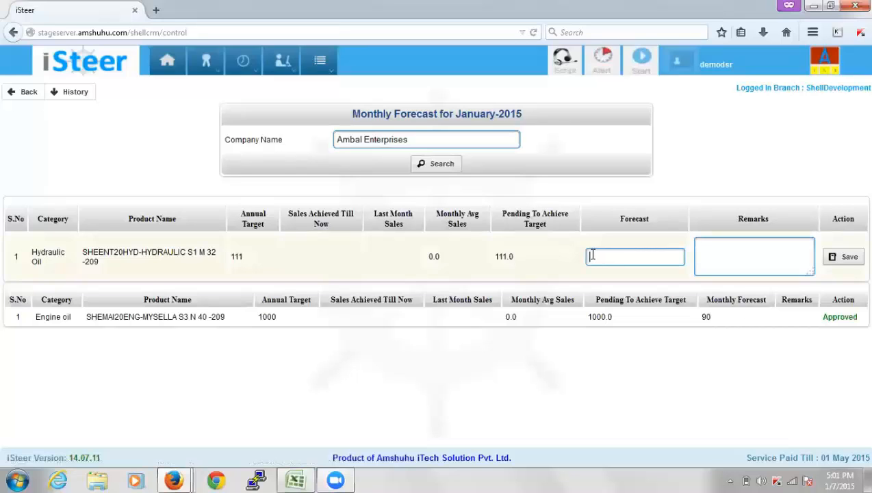
{"action": "left_click", "coordinate": [849, 258]}
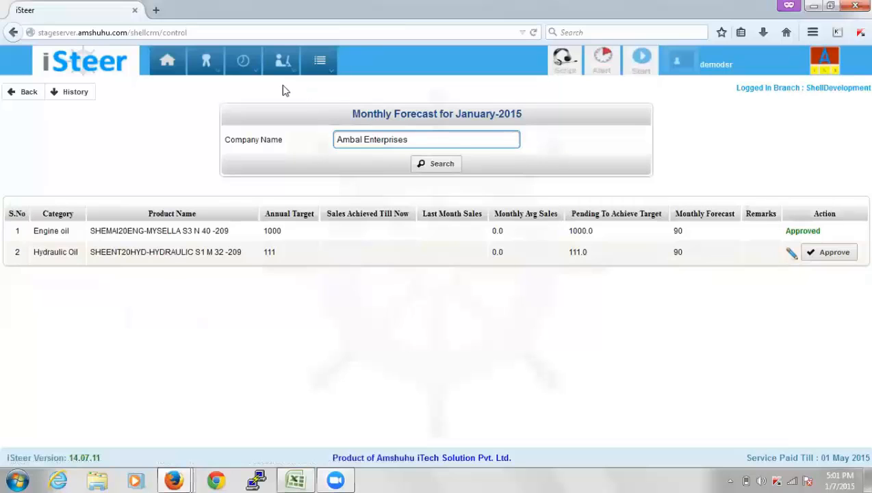
{"action": "mouse_move", "coordinate": [263, 82]}
Find Ambal Enterprises through an 'amb' customer search and start a new enquiry for it
{"action": "left_click", "coordinate": [641, 58]}
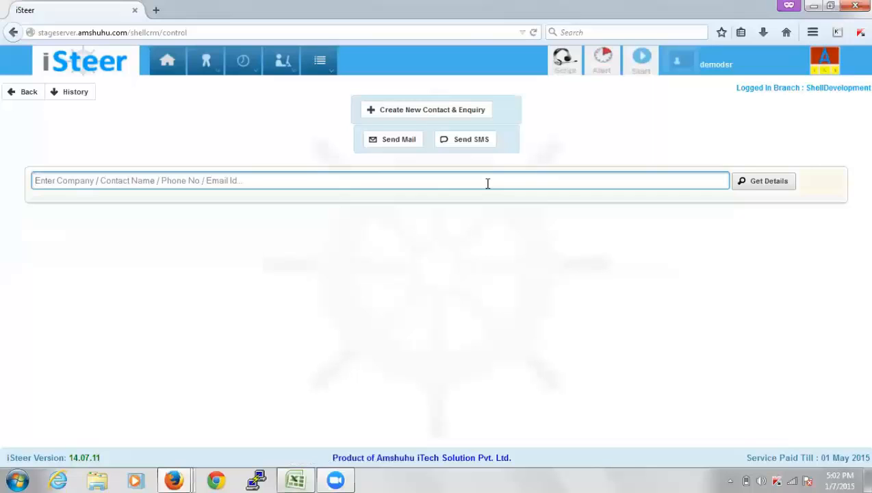
{"action": "type", "text": "ambal"}
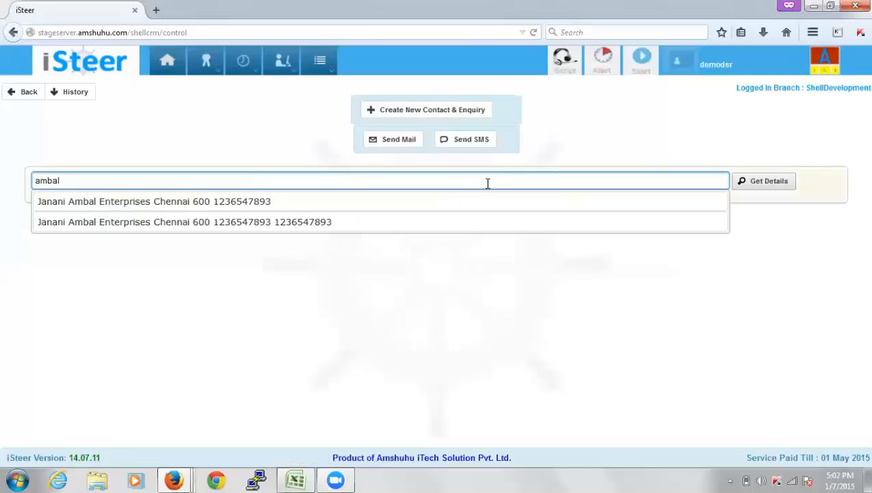
{"action": "key", "text": "Down"}
{"action": "key", "text": "Return"}
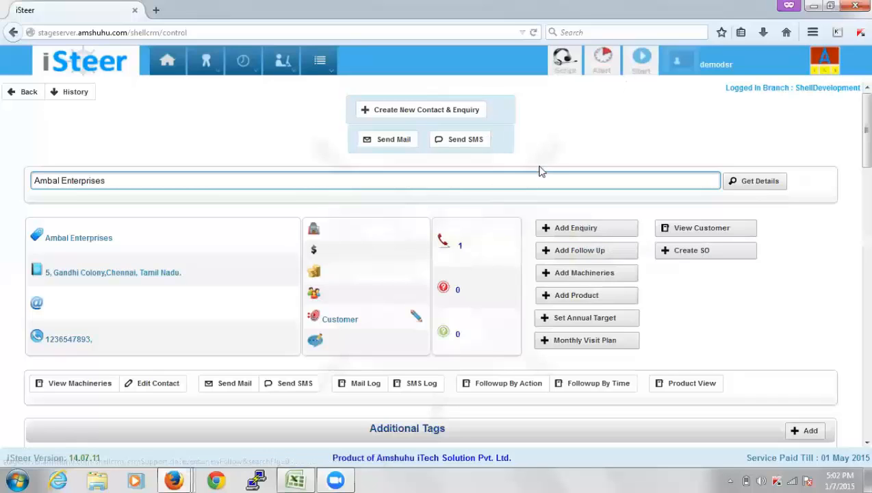
{"action": "left_click", "coordinate": [613, 233]}
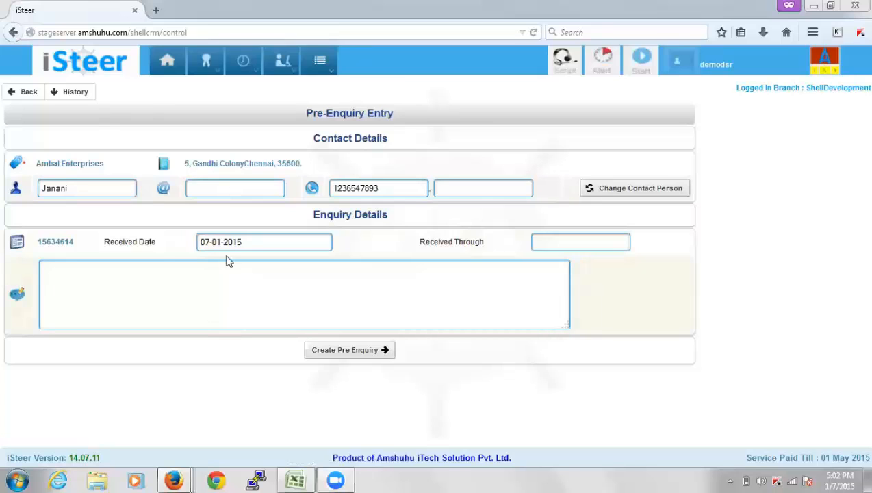
Create a pre-enquiry received through Phone Call with the remark 'Enquiry - Hydraulic Oil'
{"action": "left_click", "coordinate": [227, 277]}
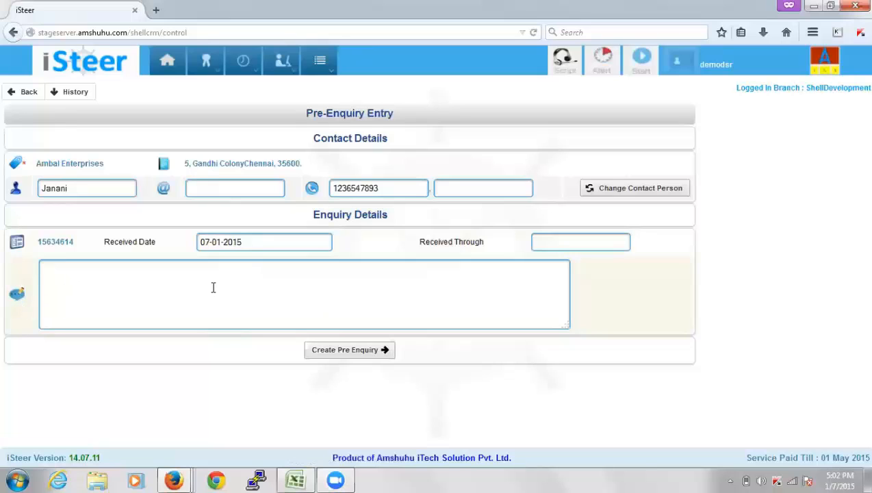
{"action": "left_click", "coordinate": [549, 243]}
{"action": "type", "text": "Ph"}
{"action": "key", "text": "Down"}
{"action": "key", "text": "Return"}
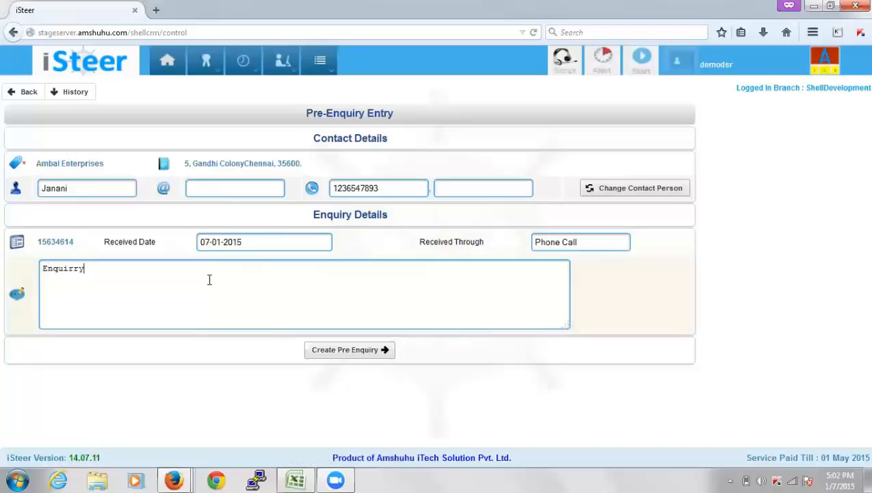
{"action": "key", "text": "BackSpace"}
{"action": "type", "text": "- Hydraulic Oil"}
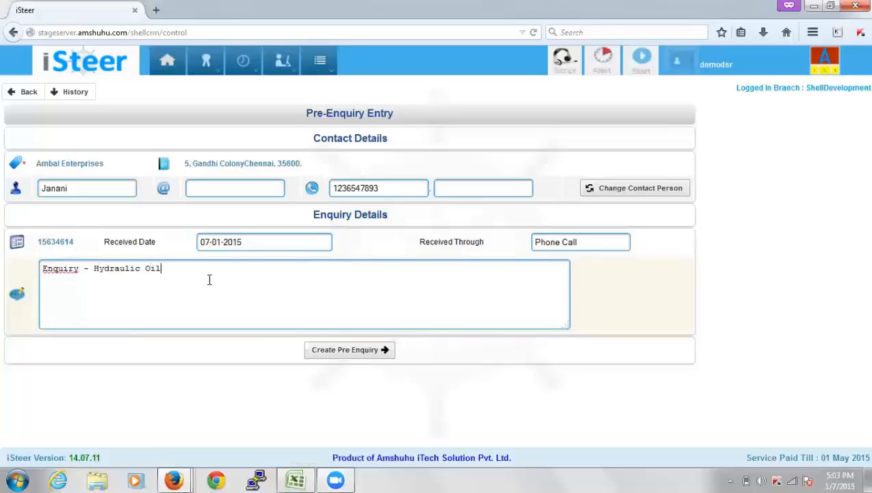
{"action": "left_click", "coordinate": [331, 353]}
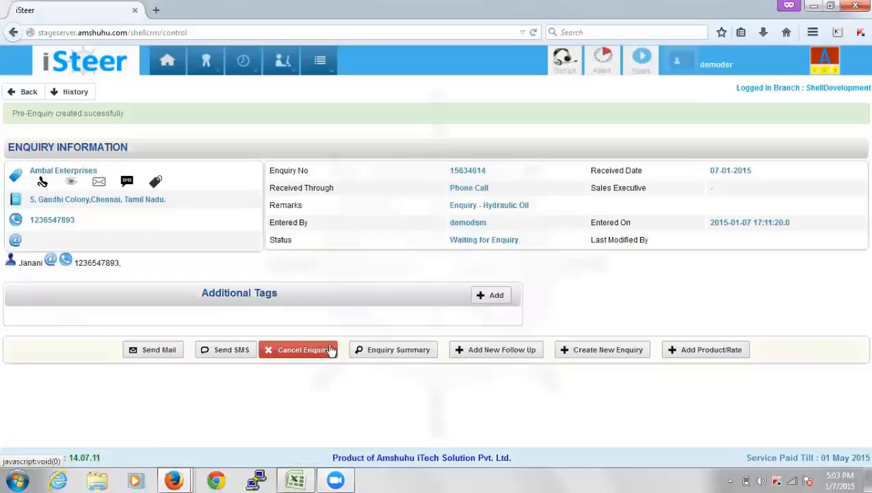
Open enquiry 15634614's edit page, leave the contact person unchanged, and go to the empty Product Details
{"action": "left_click", "coordinate": [704, 353]}
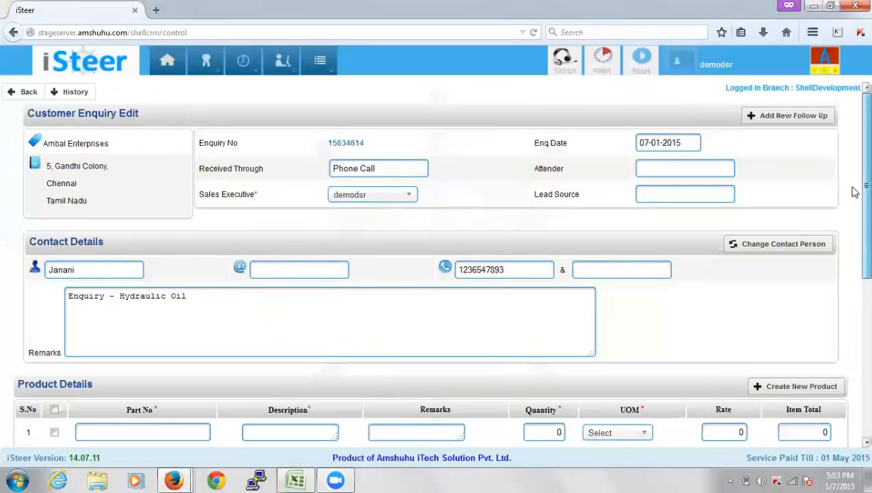
{"action": "scroll", "coordinate": [856, 198], "scroll_direction": "down", "scroll_amount": 1}
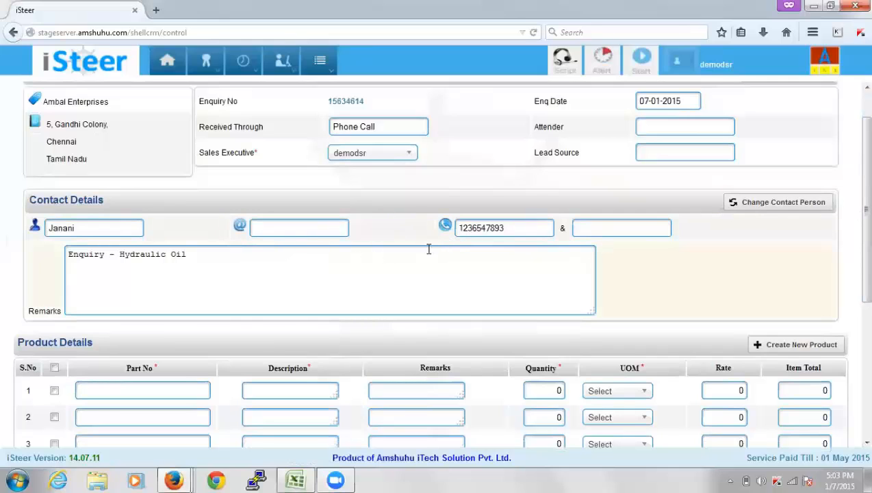
{"action": "left_click", "coordinate": [806, 202]}
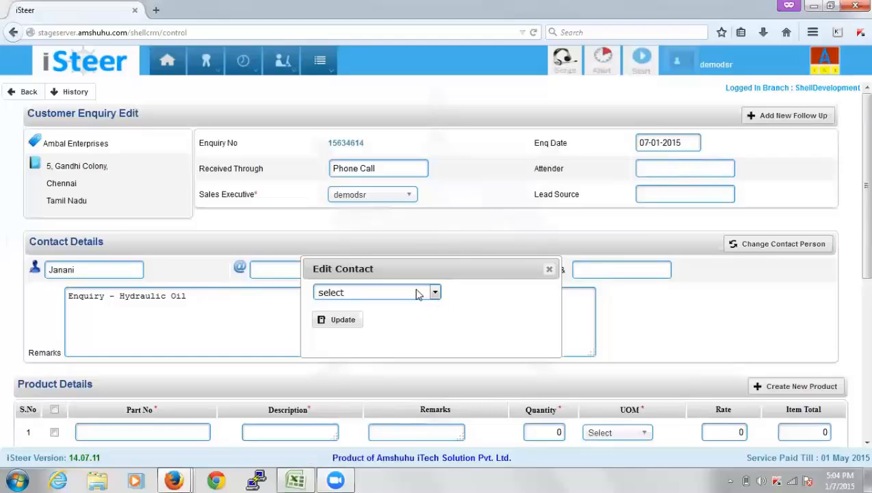
{"action": "left_click", "coordinate": [550, 270]}
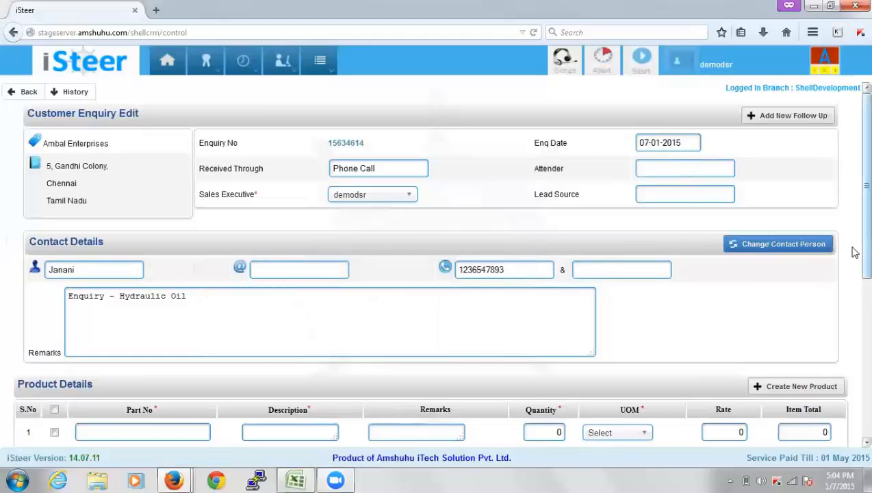
{"action": "scroll", "coordinate": [854, 299], "scroll_direction": "down", "scroll_amount": 1}
{"action": "scroll", "coordinate": [853, 306], "scroll_direction": "down", "scroll_amount": 3}
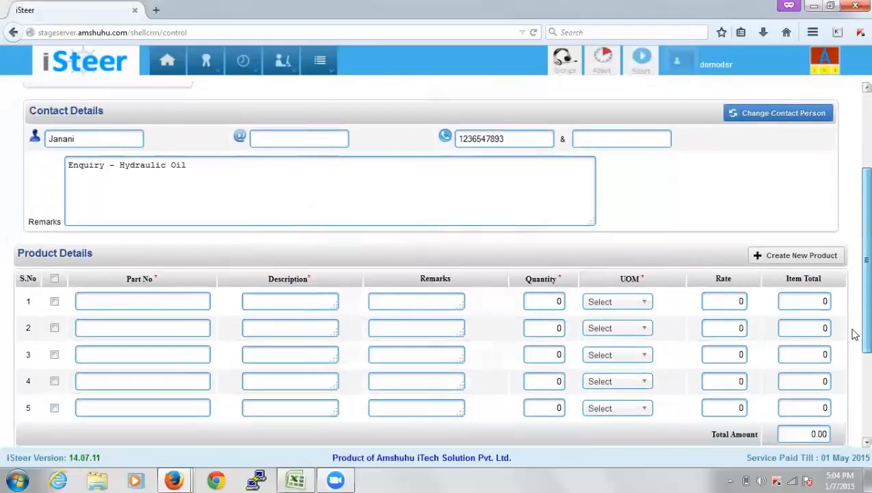
Add 10 Box of HYDRAULIC S1 M 32 at 170.00 to the enquiry and save it
{"action": "left_click", "coordinate": [200, 287]}
{"action": "type", "text": "hy"}
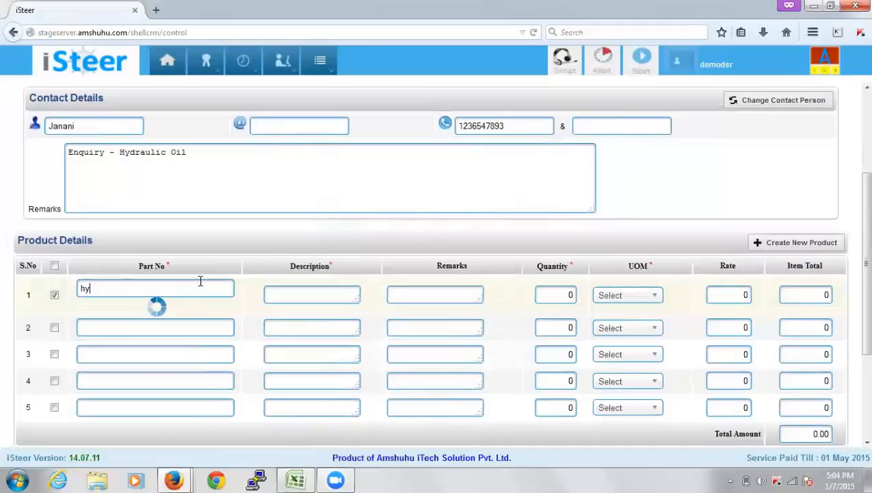
{"action": "key", "text": "Down"}
{"action": "key", "text": "Return"}
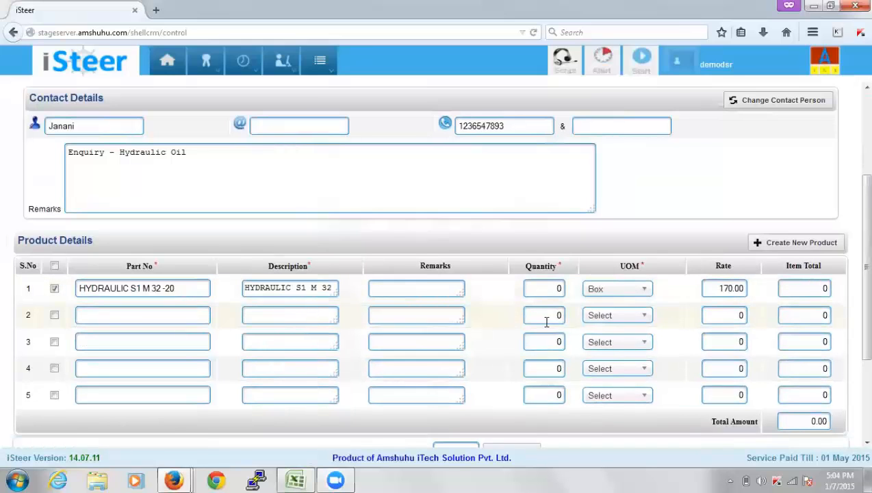
{"action": "left_click", "coordinate": [558, 288]}
{"action": "type", "text": "1"}
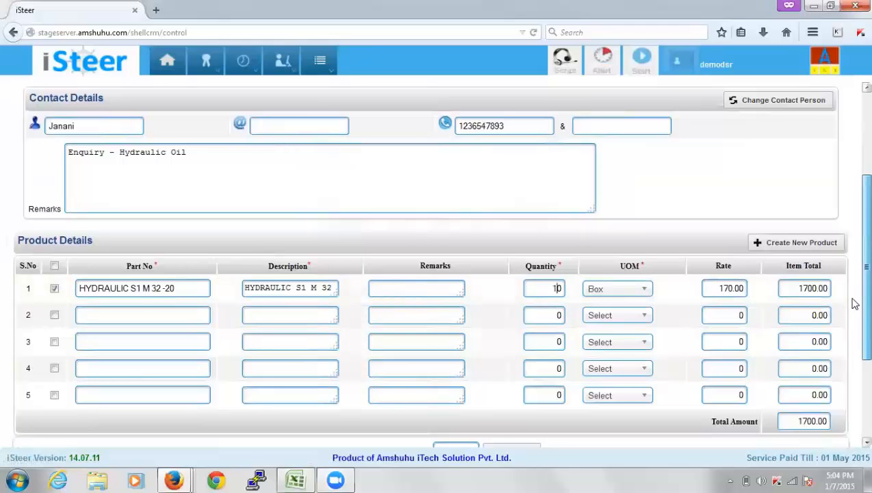
{"action": "scroll", "coordinate": [852, 303], "scroll_direction": "down", "scroll_amount": 4}
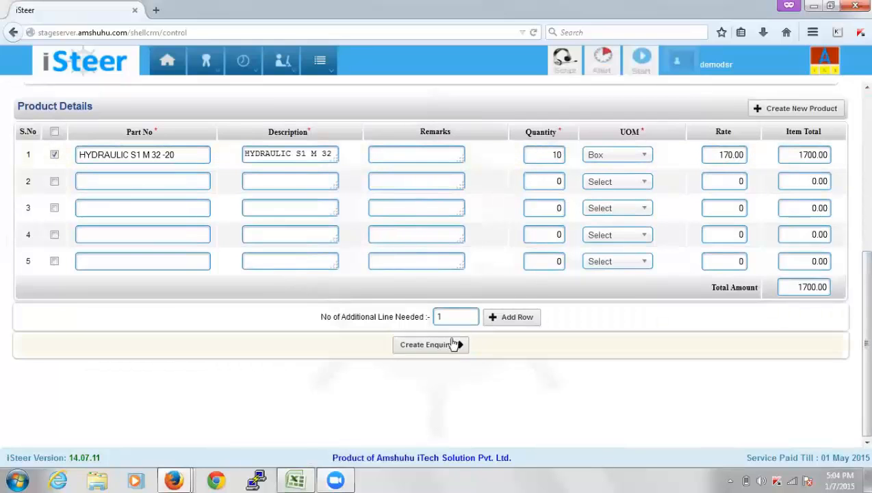
{"action": "left_click", "coordinate": [452, 350]}
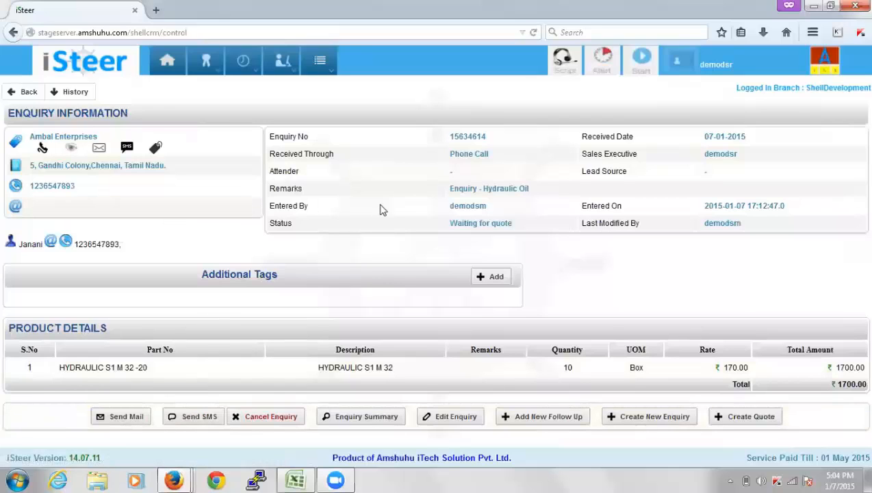
Start a quote with the attention contact, subject 'Quote for Hydraulic Oil', ref 'Phone' and a covering letter
{"action": "left_click", "coordinate": [765, 419]}
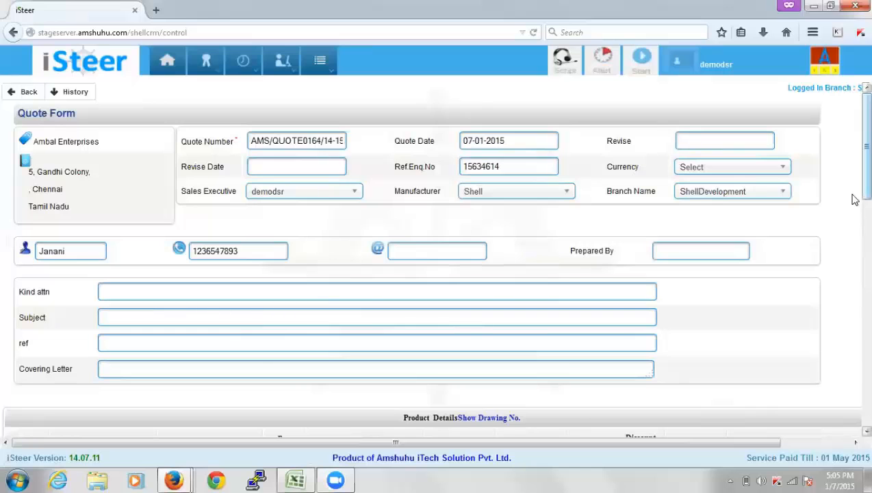
{"action": "scroll", "coordinate": [851, 225], "scroll_direction": "down", "scroll_amount": 2}
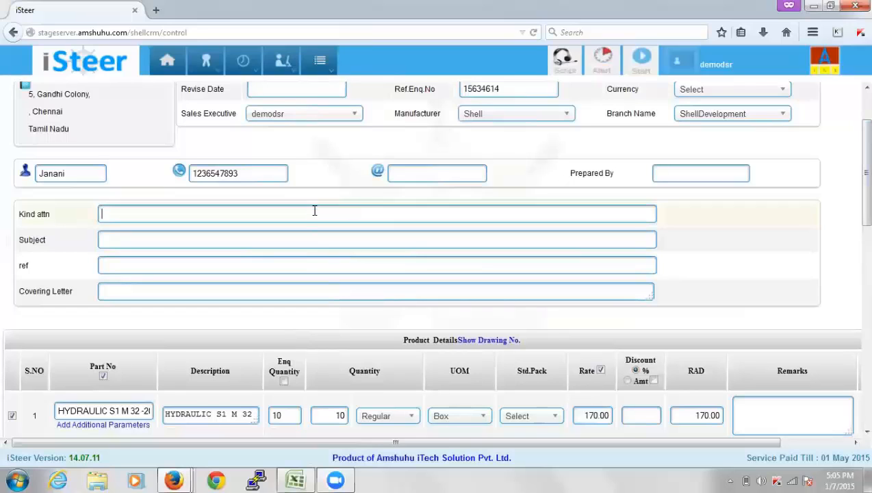
{"action": "type", "text": "anani"}
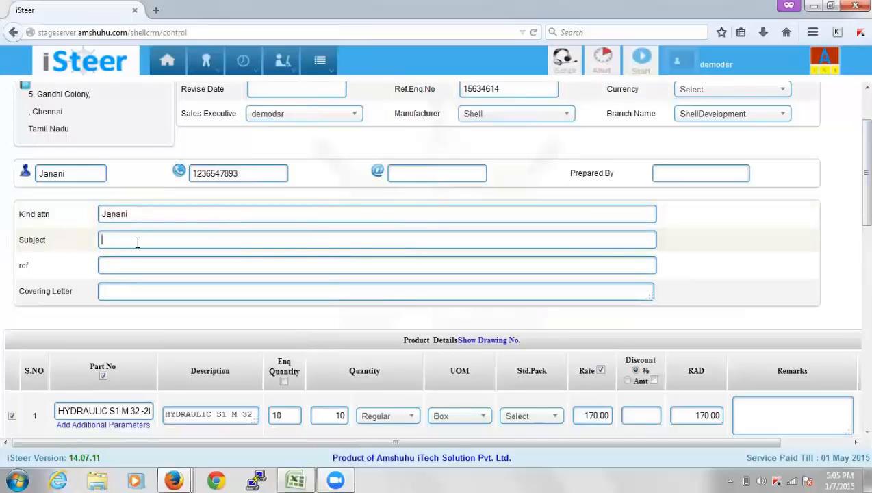
{"action": "type", "text": "Quo"}
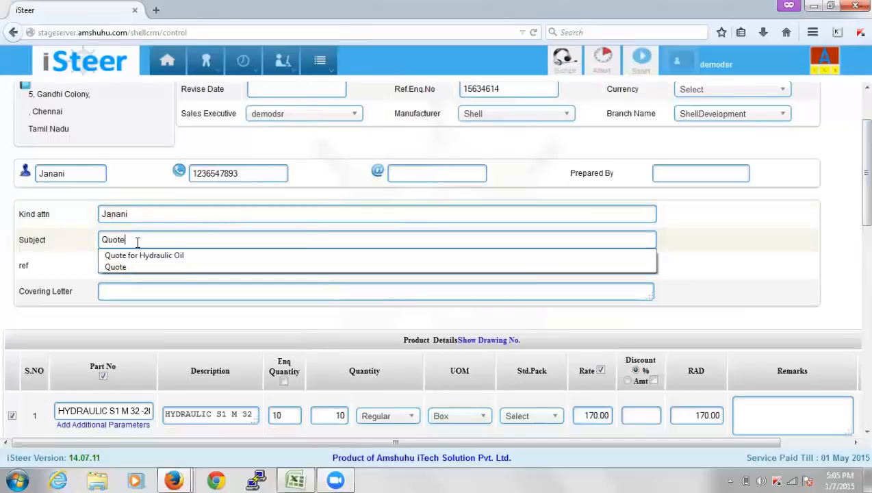
{"action": "type", "text": "te"}
{"action": "left_click", "coordinate": [141, 255]}
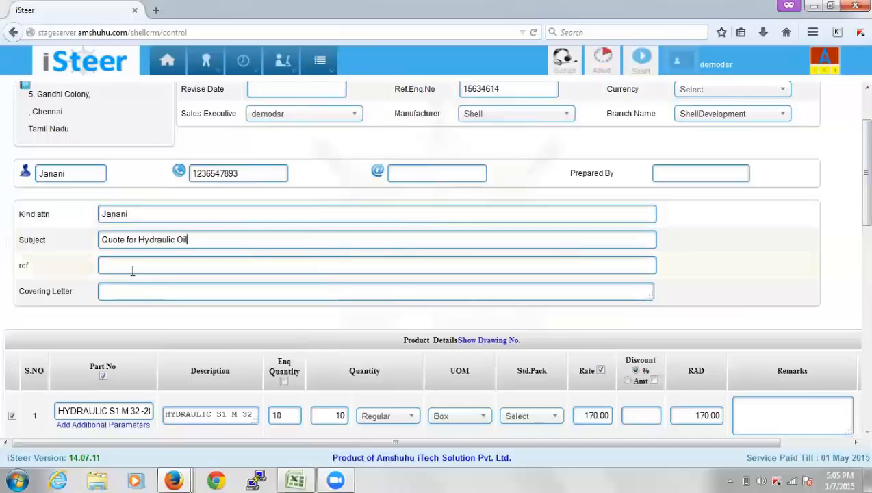
{"action": "type", "text": "Phone"}
{"action": "key", "text": "Tab"}
{"action": "type", "text": "Dear Ma"}
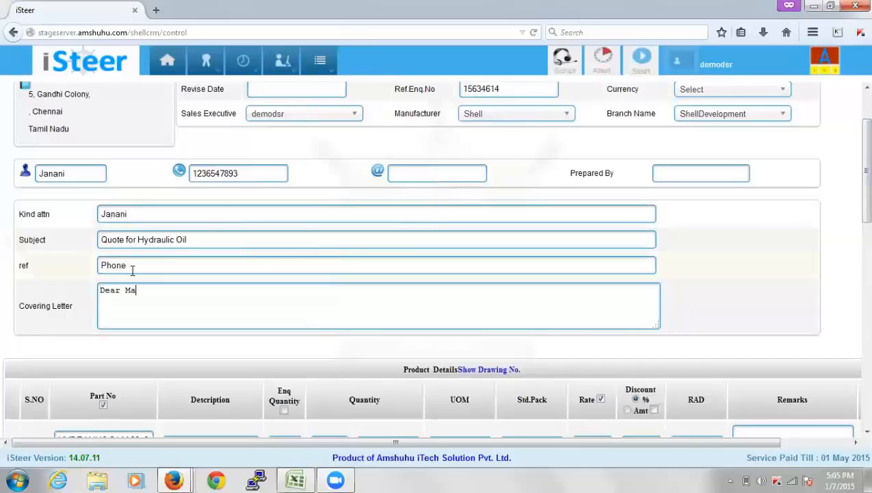
{"action": "type", "text": "m, Please find our quote attached."}
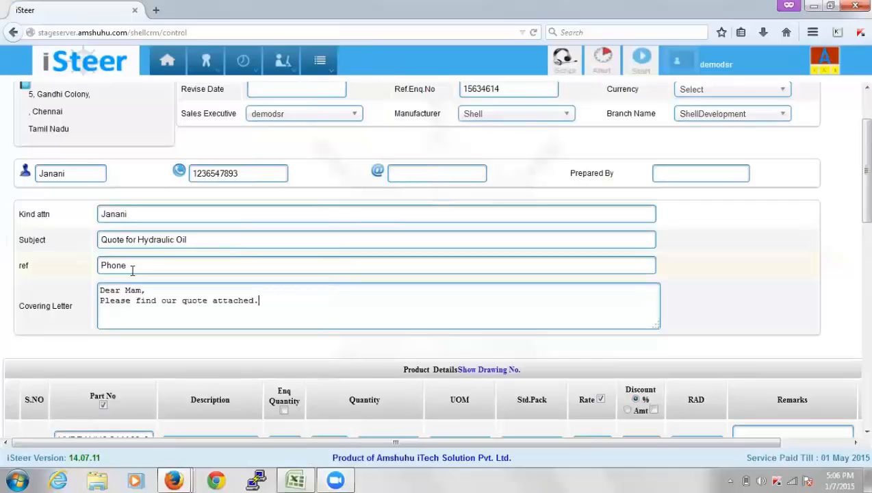
{"action": "key", "text": "Return"}
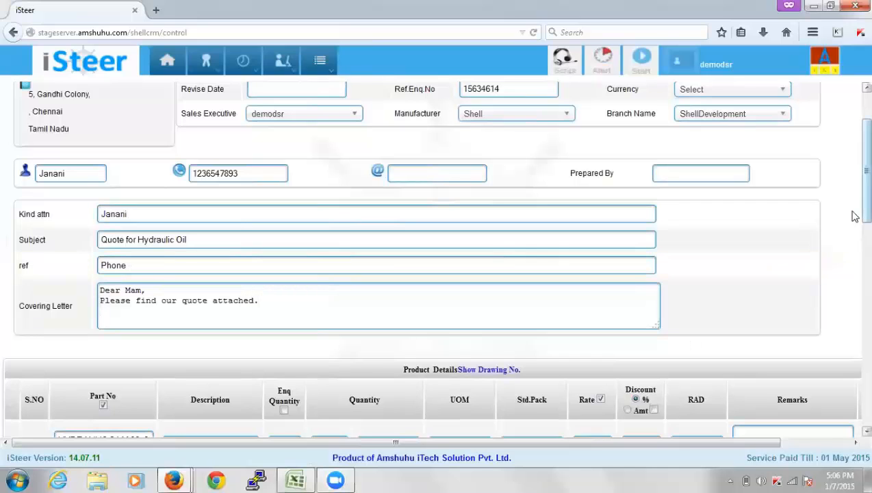
{"action": "scroll", "coordinate": [853, 233], "scroll_direction": "down", "scroll_amount": 5}
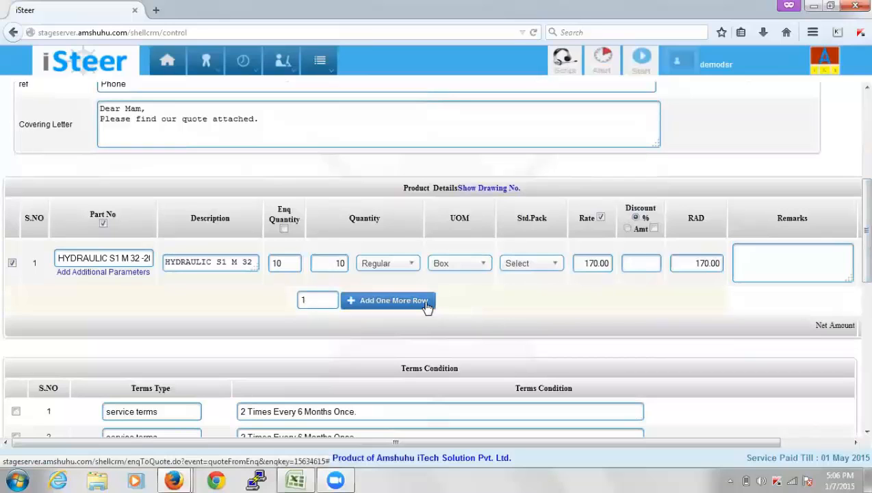
{"action": "left_click", "coordinate": [373, 304]}
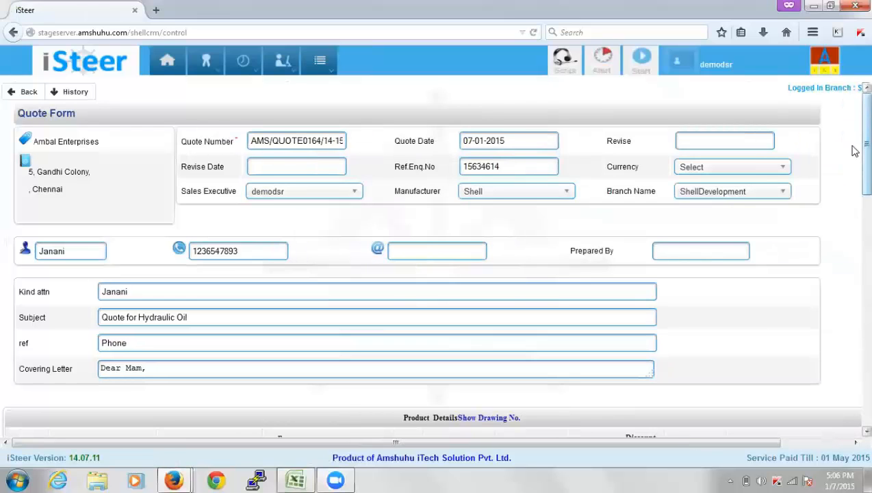
{"action": "left_click_drag", "start_coordinate": [853, 146], "coordinate": [852, 311]}
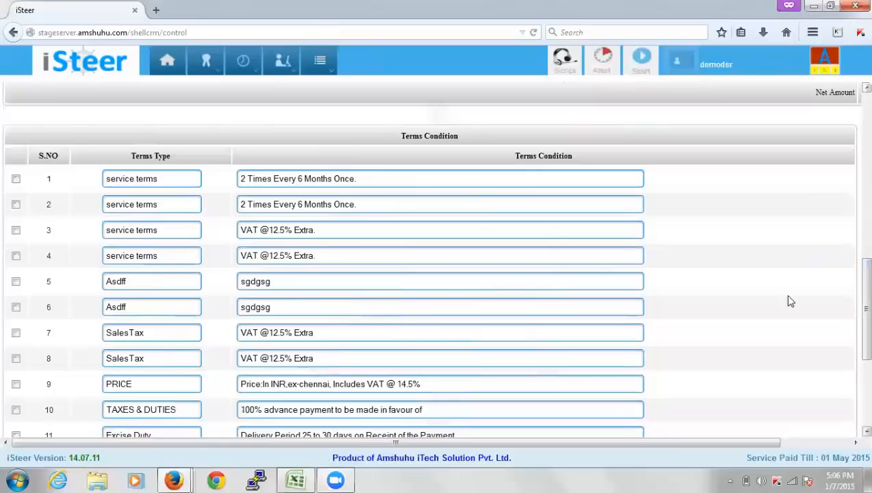
{"action": "left_click", "coordinate": [16, 179]}
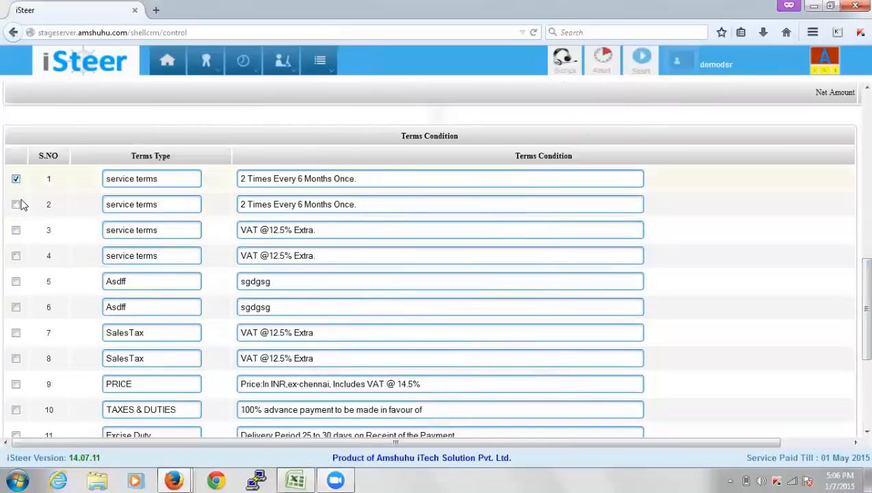
{"action": "left_click", "coordinate": [16, 257]}
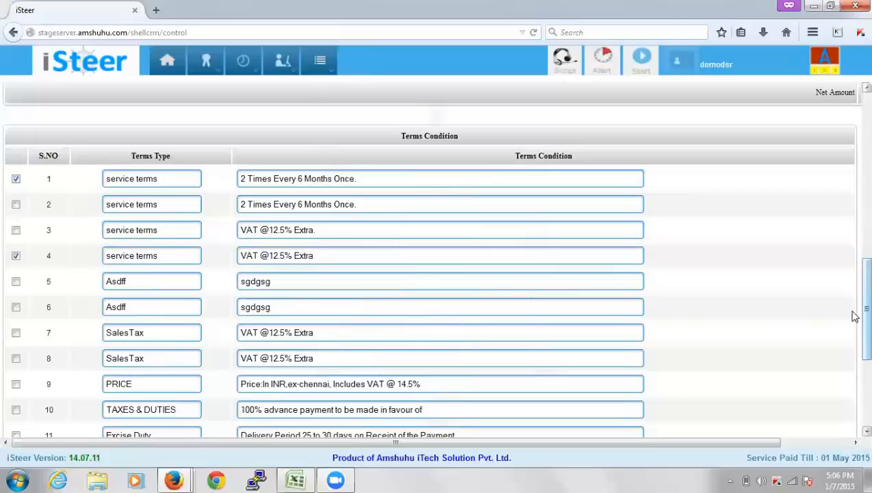
{"action": "left_click_drag", "start_coordinate": [853, 312], "coordinate": [855, 407]}
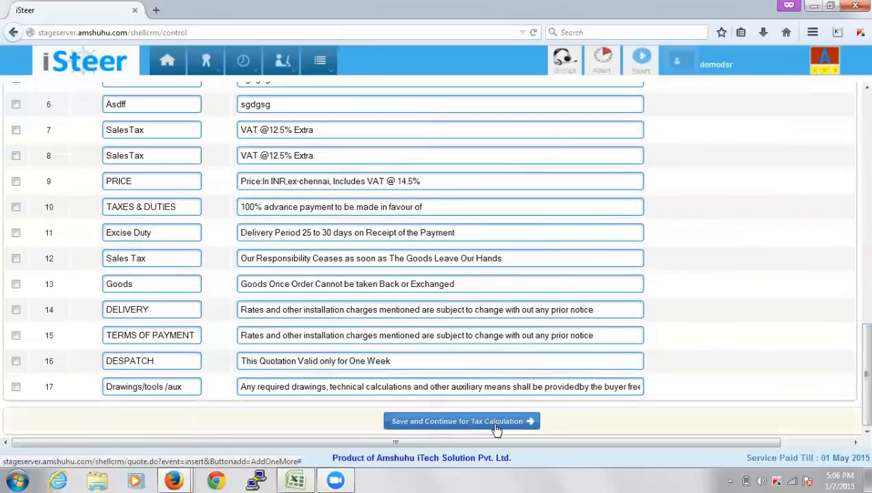
Save the quote and apply a Customs H.S.Cess 1% tax, bringing the total to 1717
{"action": "left_click", "coordinate": [497, 429]}
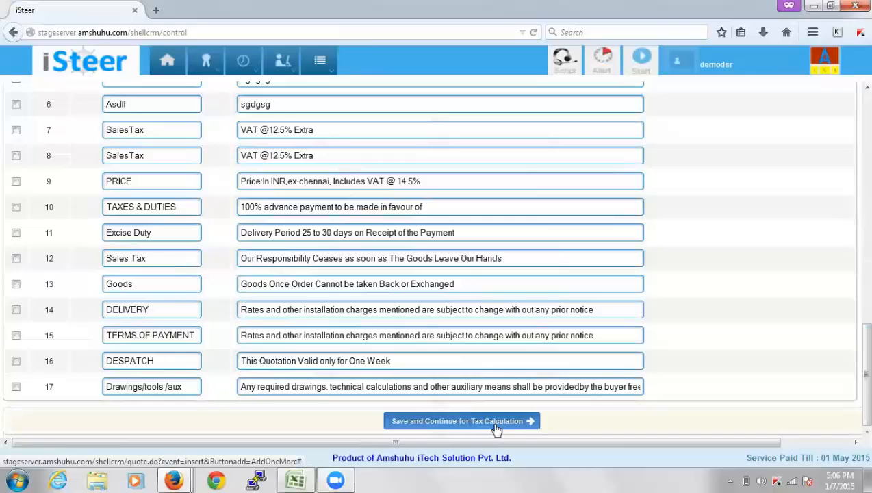
{"action": "left_click", "coordinate": [496, 421]}
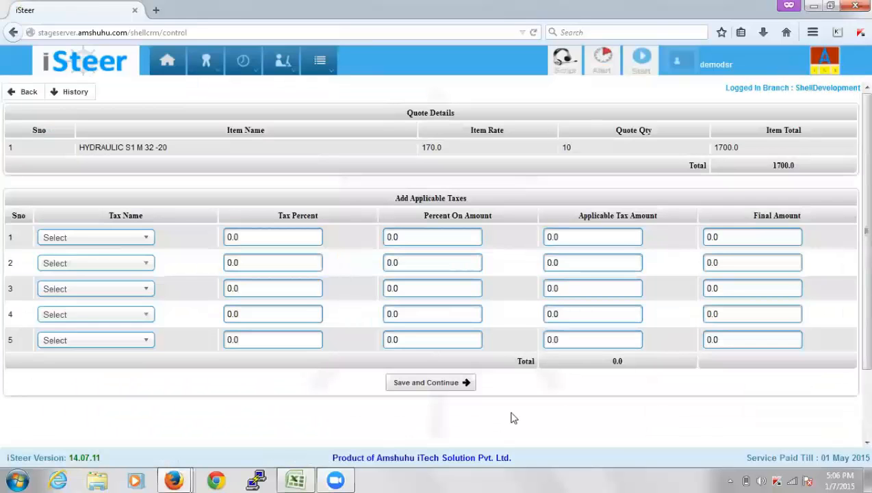
{"action": "left_click", "coordinate": [135, 241]}
{"action": "left_click", "coordinate": [122, 298]}
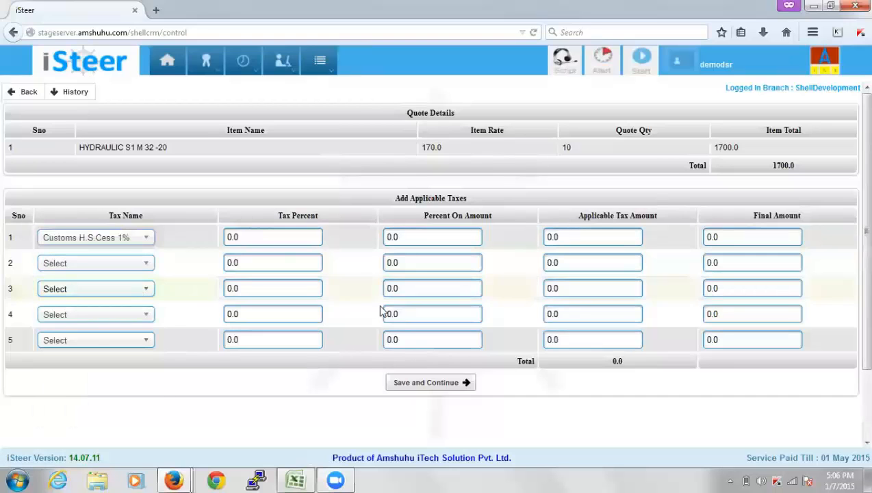
{"action": "left_click", "coordinate": [433, 383]}
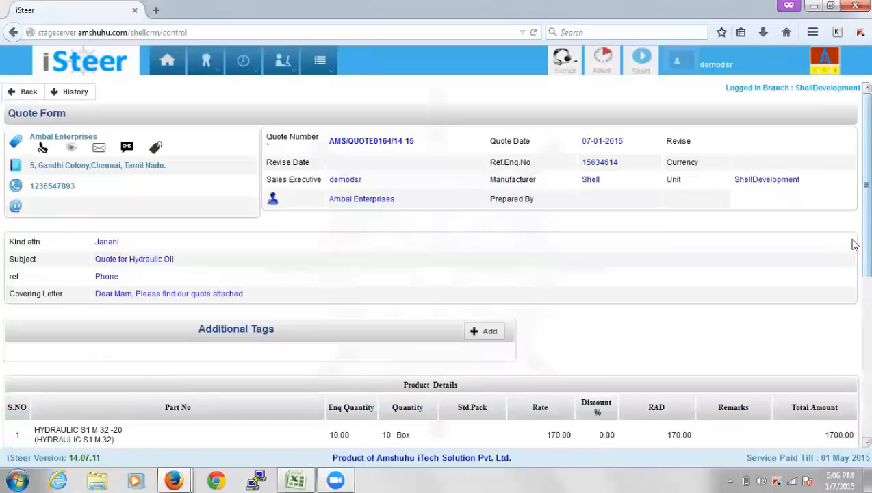
Review the saved 1717 quote's taxes and terms, then reopen it for editing
{"action": "left_click_drag", "start_coordinate": [855, 242], "coordinate": [851, 405]}
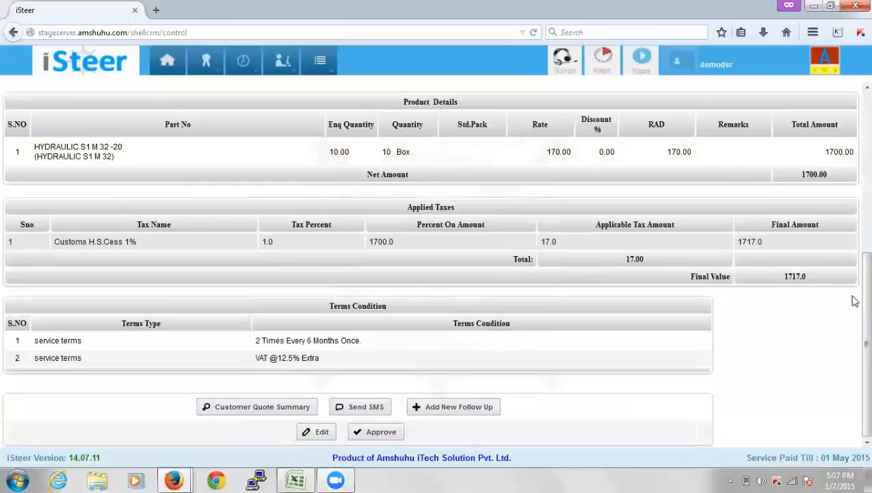
{"action": "left_click", "coordinate": [326, 434]}
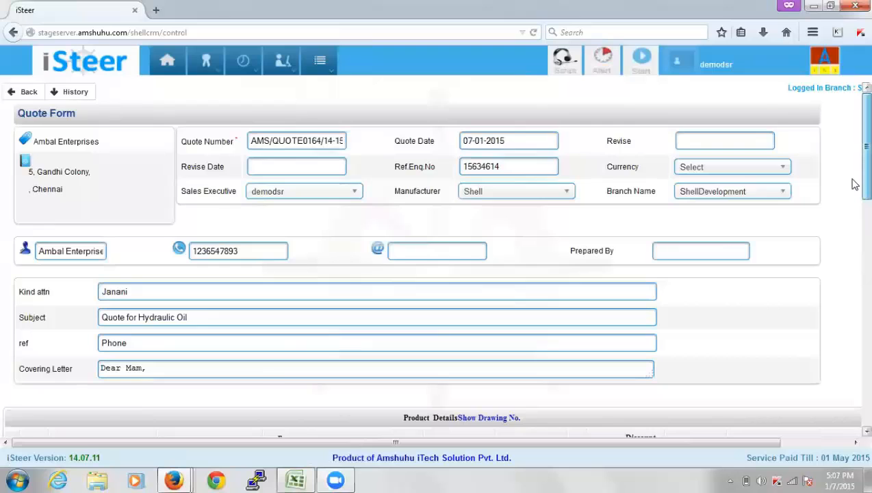
Give the hydraulic oil line a 10% discount and update the quote to recalculate taxes
{"action": "scroll", "coordinate": [854, 180], "scroll_direction": "down", "scroll_amount": 3}
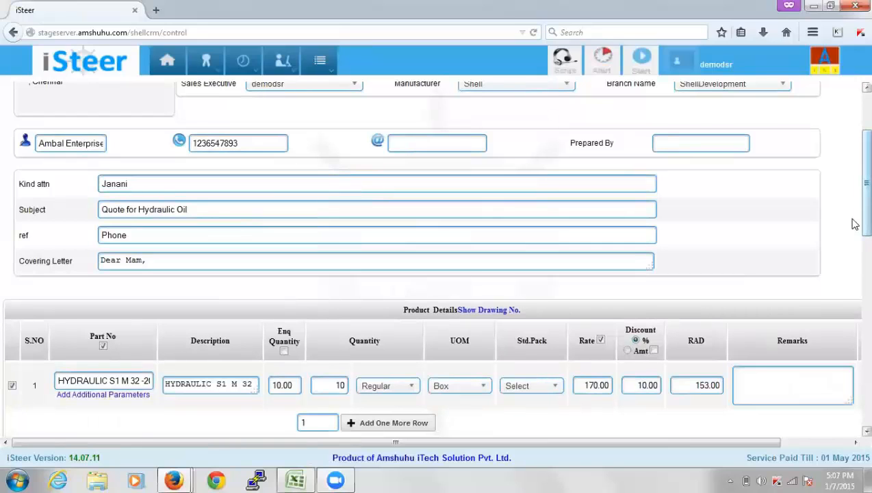
{"action": "left_click_drag", "start_coordinate": [854, 224], "coordinate": [855, 274]}
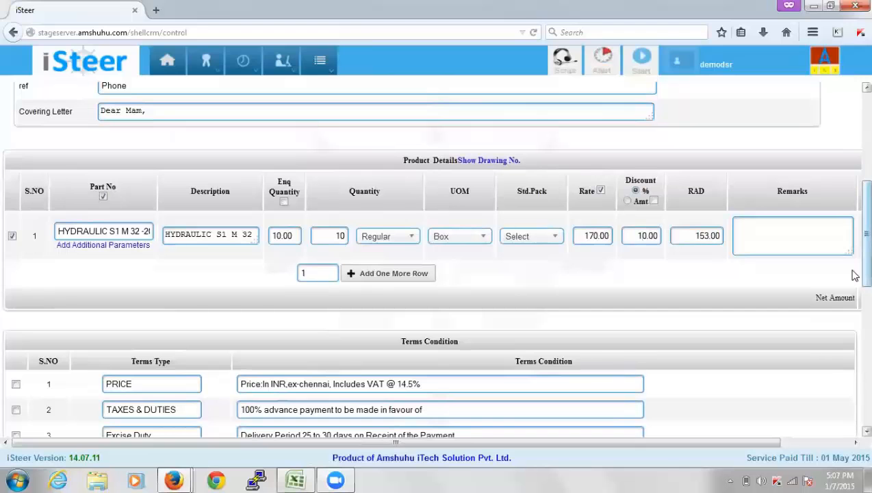
{"action": "scroll", "coordinate": [853, 301], "scroll_direction": "down", "scroll_amount": 5}
{"action": "scroll", "coordinate": [854, 369], "scroll_direction": "down", "scroll_amount": 4}
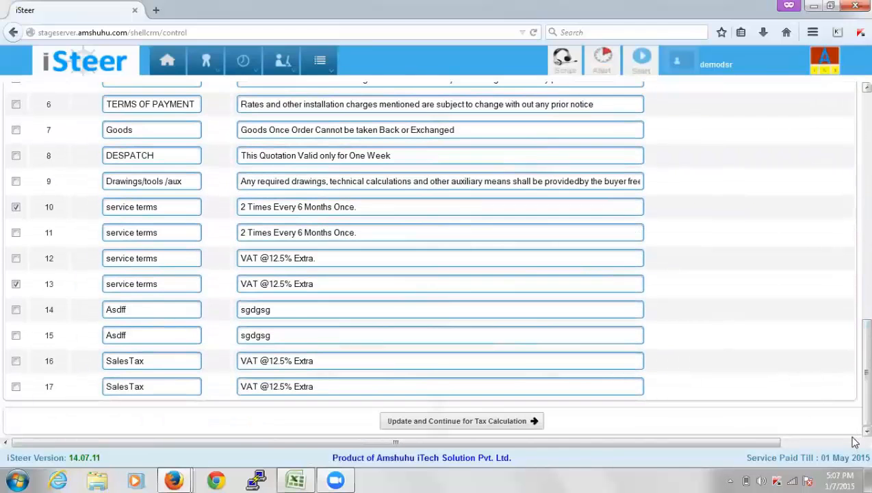
{"action": "left_click", "coordinate": [506, 423]}
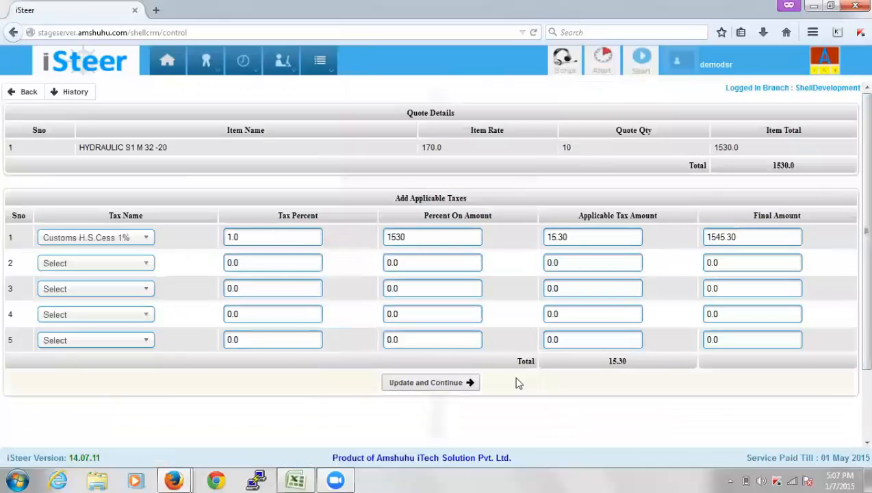
Save the recalculated tax, approve the 1545.3 quote, and review its products, taxes and terms
{"action": "left_click", "coordinate": [470, 384]}
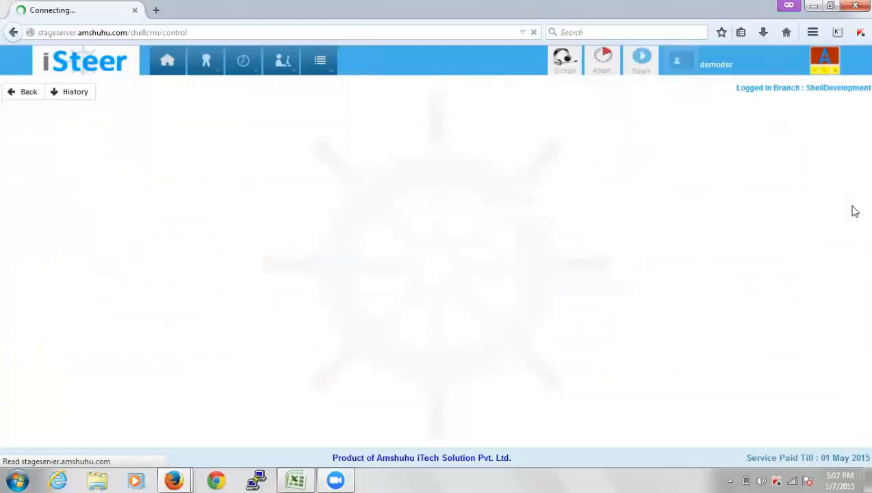
{"action": "scroll", "coordinate": [853, 301], "scroll_direction": "down", "scroll_amount": 3}
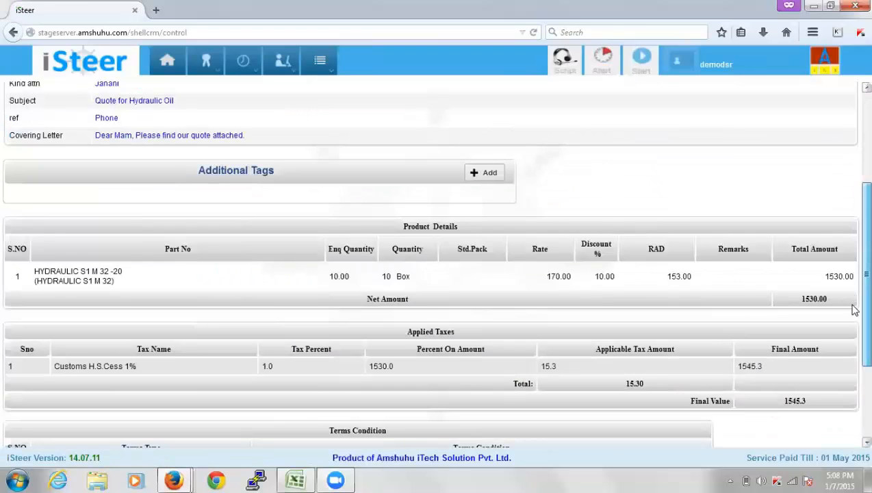
{"action": "scroll", "coordinate": [853, 309], "scroll_direction": "down", "scroll_amount": 3}
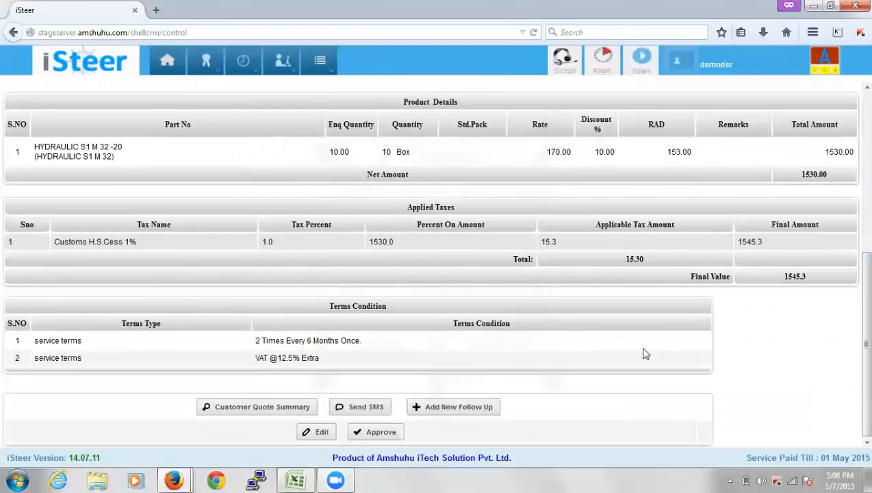
{"action": "left_click", "coordinate": [378, 433]}
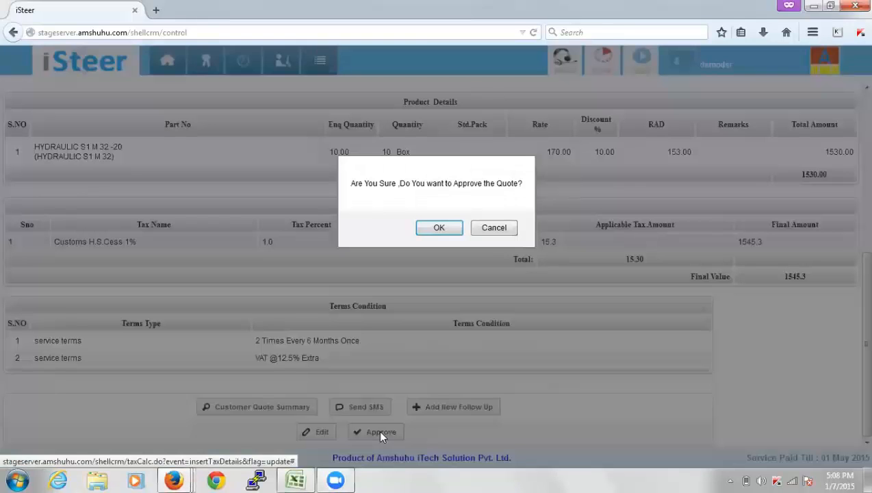
{"action": "left_click", "coordinate": [439, 228]}
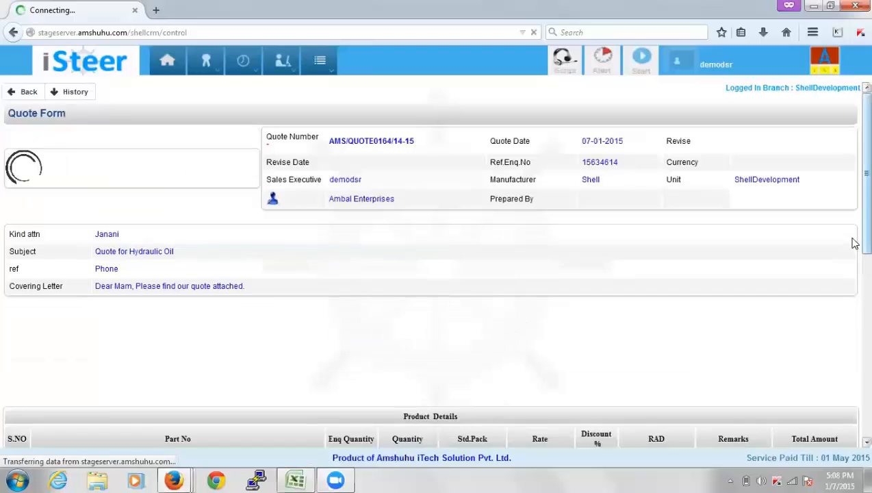
{"action": "left_click_drag", "start_coordinate": [865, 236], "coordinate": [851, 414]}
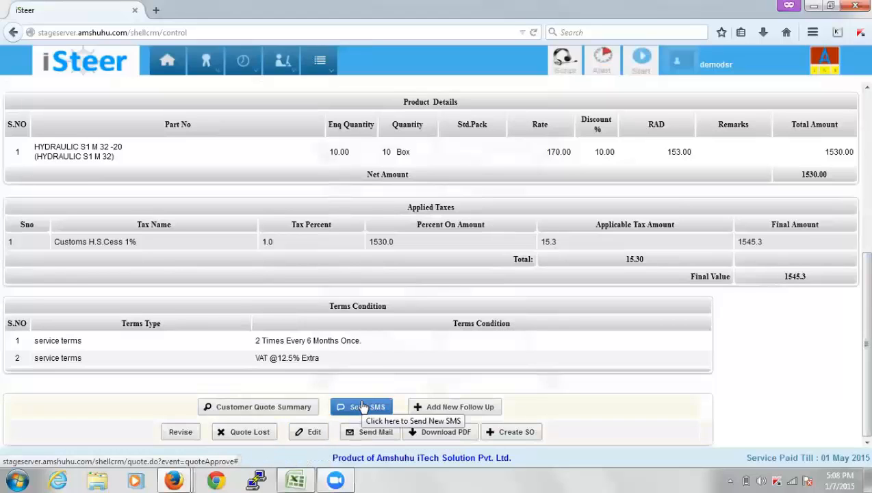
{"action": "left_click", "coordinate": [417, 432]}
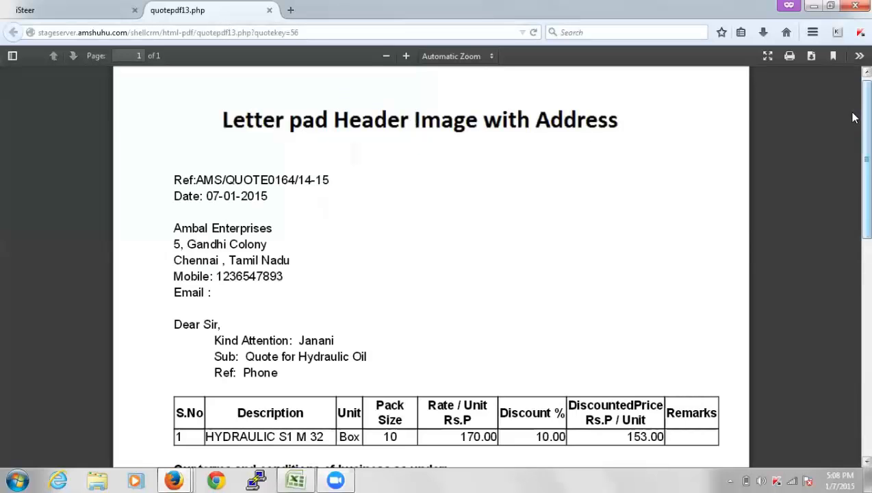
{"action": "left_click_drag", "start_coordinate": [854, 118], "coordinate": [853, 368]}
{"action": "left_click_drag", "start_coordinate": [854, 316], "coordinate": [853, 80]}
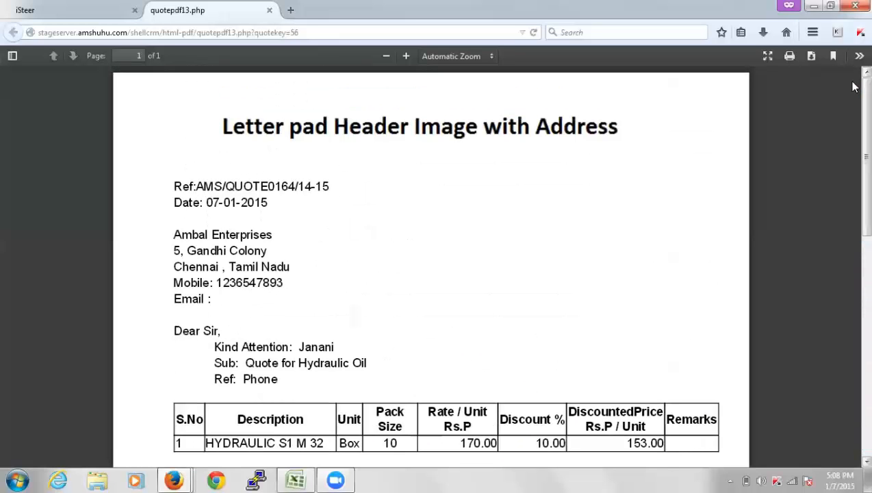
{"action": "left_click", "coordinate": [269, 13]}
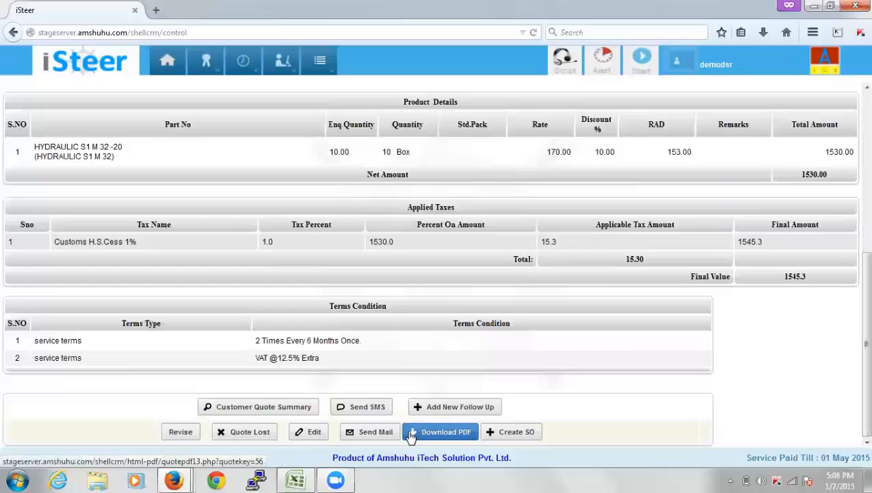
Open the Quote Lost form without filling it, then return to the blank contact search page
{"action": "left_click", "coordinate": [270, 433]}
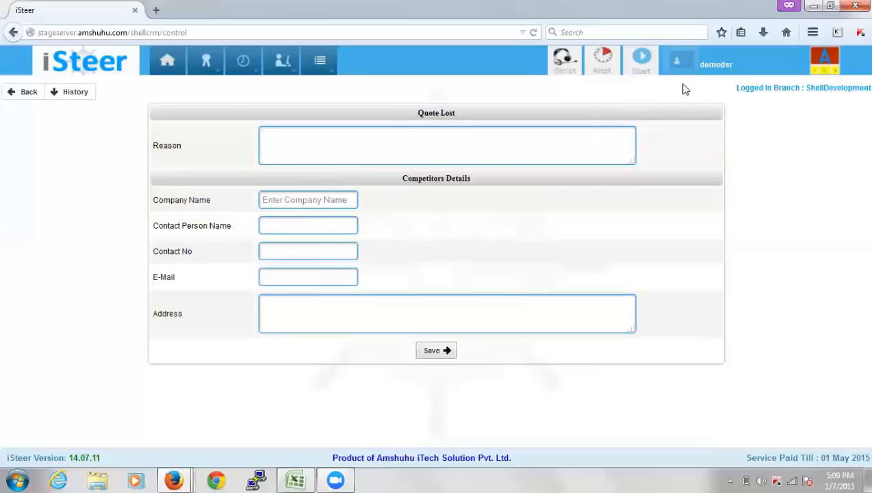
{"action": "left_click", "coordinate": [644, 68]}
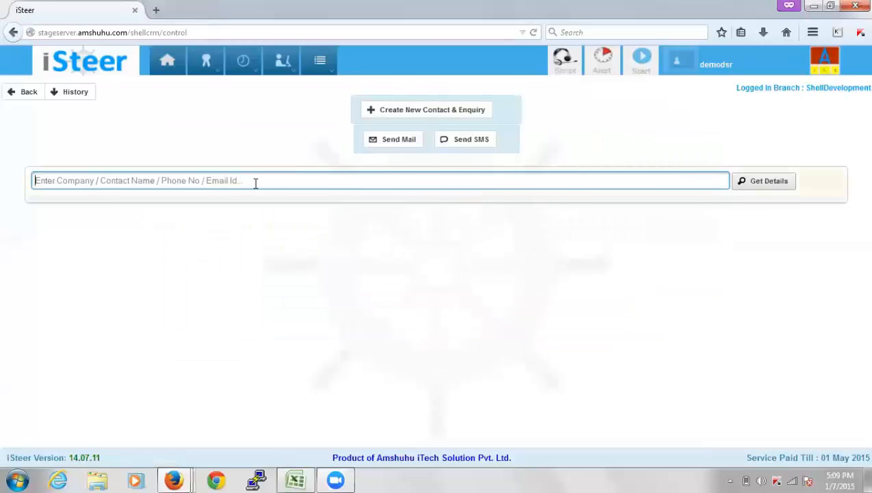
Search 'ambal', load Ambal Enterprises and check quote AMS/QUOTE0164/14-15 (1545.30) under Pending Quotes
{"action": "type", "text": "ambal"}
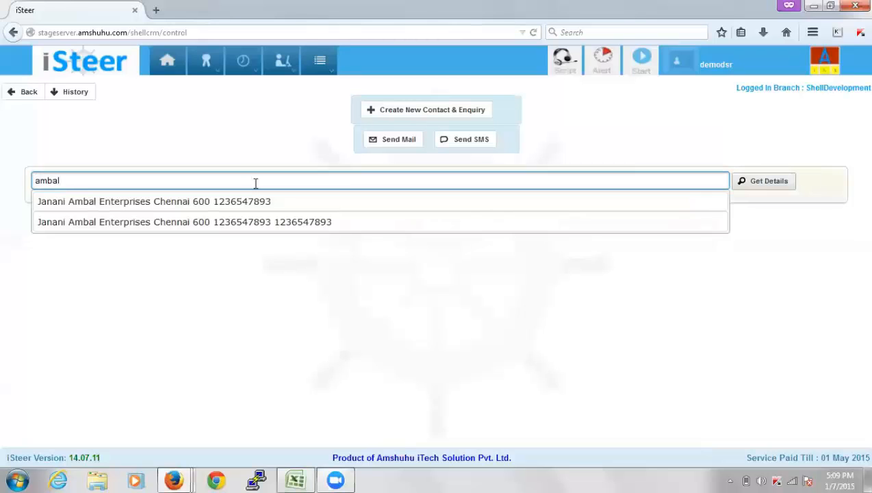
{"action": "key", "text": "Down"}
{"action": "key", "text": "Return"}
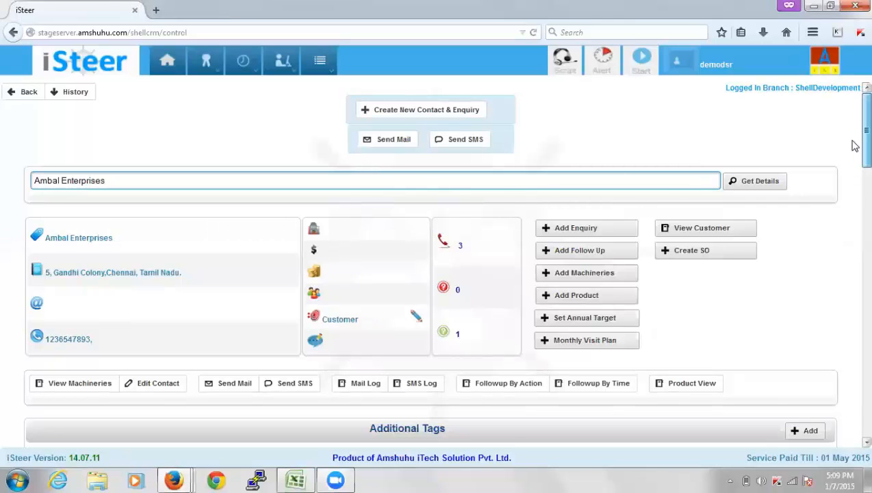
{"action": "scroll", "coordinate": [854, 145], "scroll_direction": "down", "scroll_amount": 6}
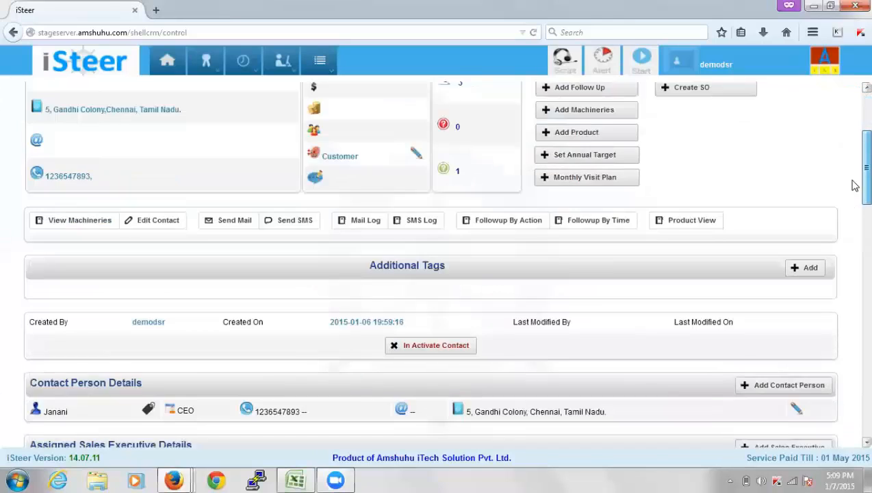
{"action": "scroll", "coordinate": [854, 239], "scroll_direction": "down", "scroll_amount": 5}
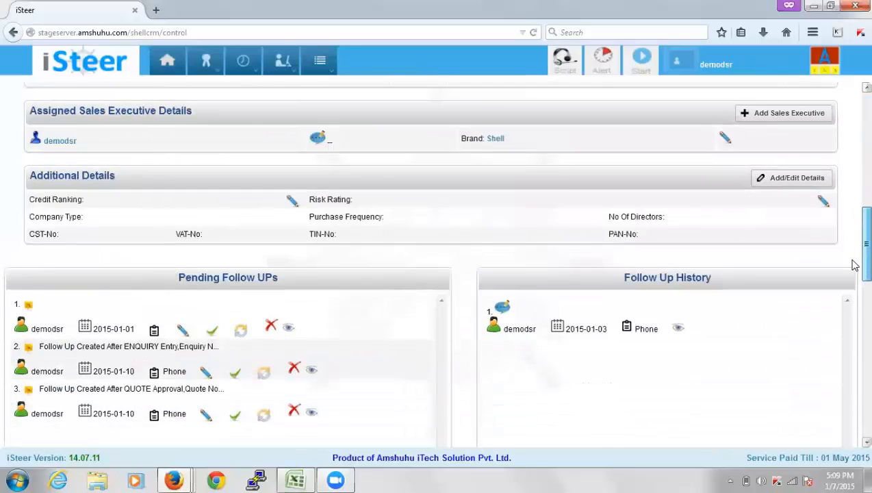
{"action": "scroll", "coordinate": [855, 322], "scroll_direction": "down", "scroll_amount": 5}
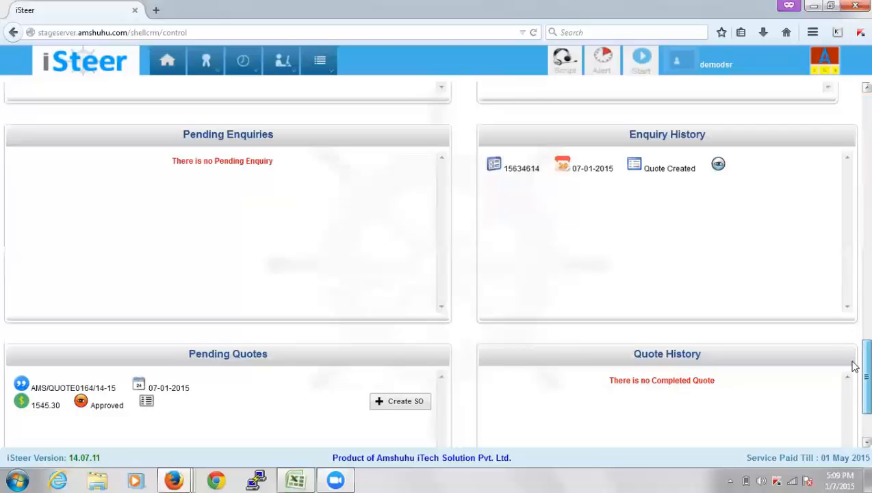
{"action": "scroll", "coordinate": [851, 373], "scroll_direction": "down", "scroll_amount": 3}
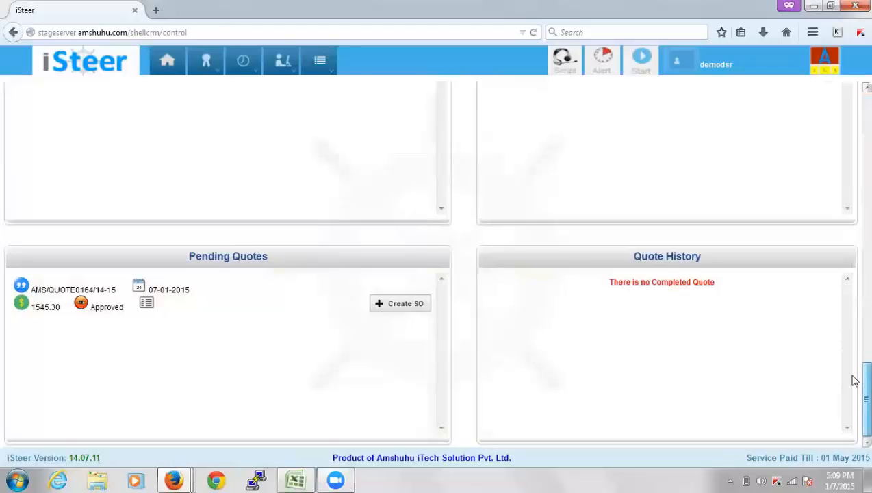
{"action": "scroll", "coordinate": [853, 383], "scroll_direction": "up", "scroll_amount": 3}
{"action": "scroll", "coordinate": [854, 266], "scroll_direction": "up", "scroll_amount": 10}
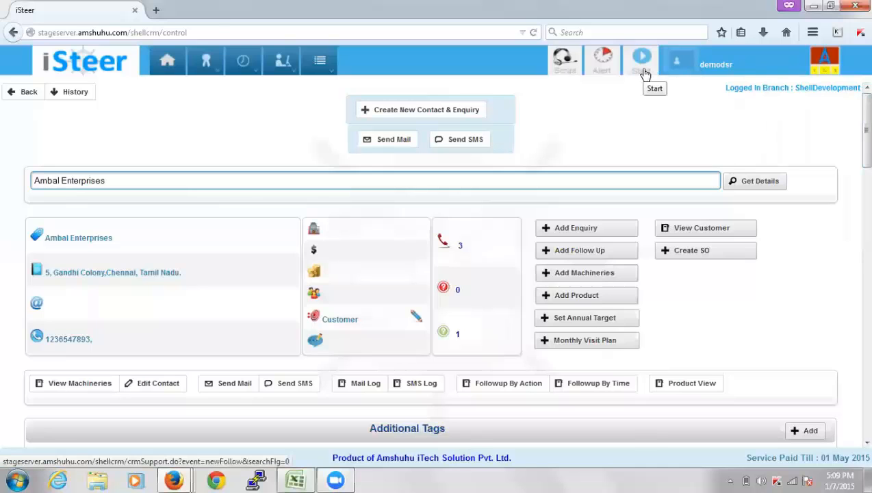
Show the iSteer Calendar in day view for Wednesday 07 January 2015
{"action": "left_click", "coordinate": [643, 71]}
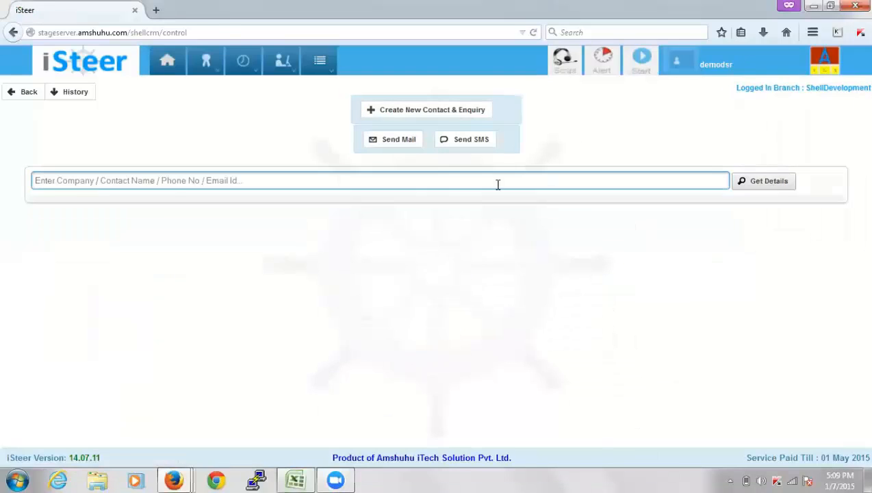
{"action": "mouse_move", "coordinate": [207, 69]}
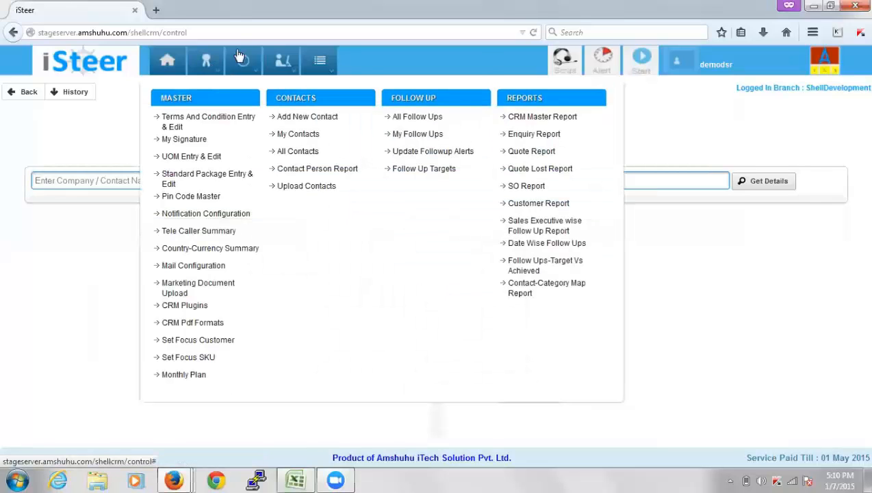
{"action": "mouse_move", "coordinate": [245, 71]}
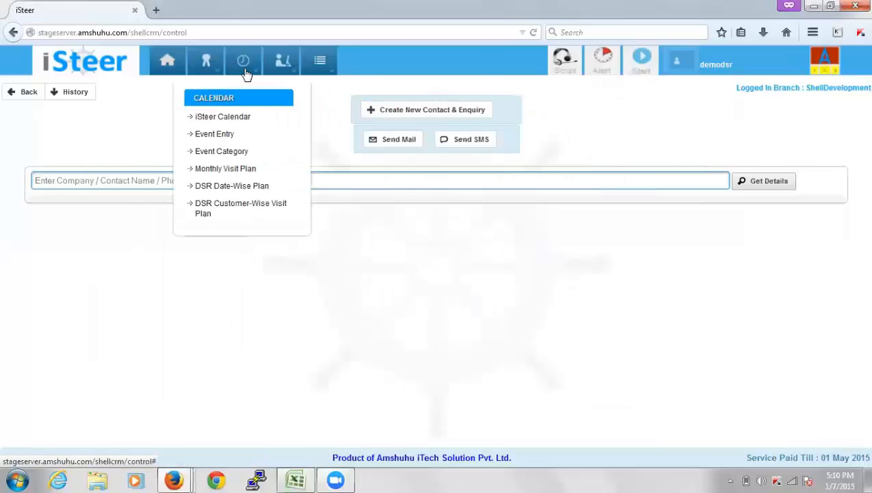
{"action": "left_click", "coordinate": [238, 117]}
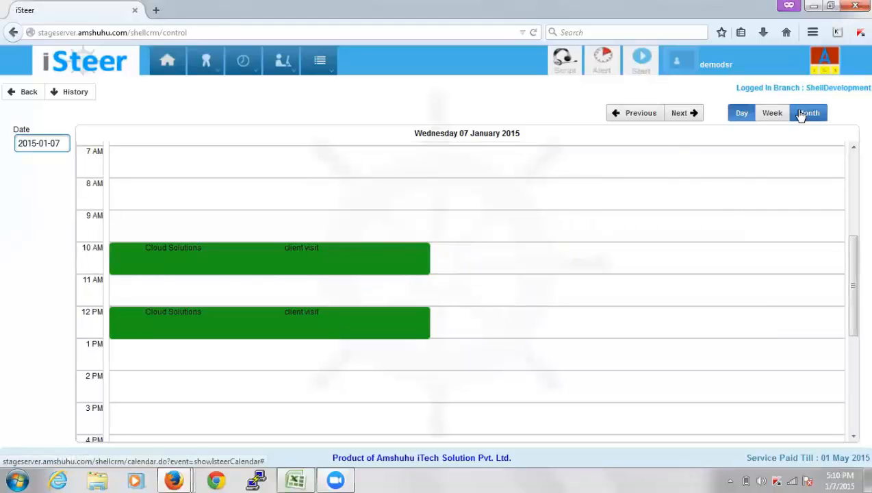
{"action": "left_click", "coordinate": [741, 112]}
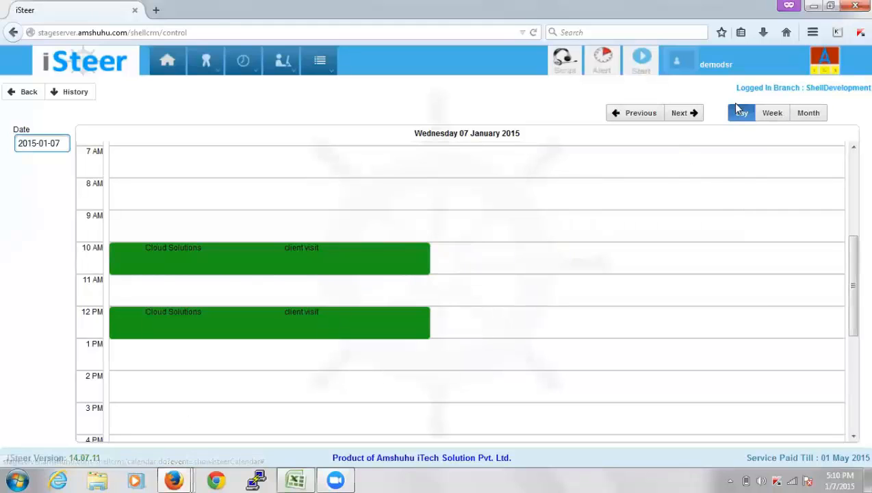
Find Ambal Enterprises with 'amb' and create a sales order from its approved 1545.30 quote
{"action": "left_click", "coordinate": [640, 61]}
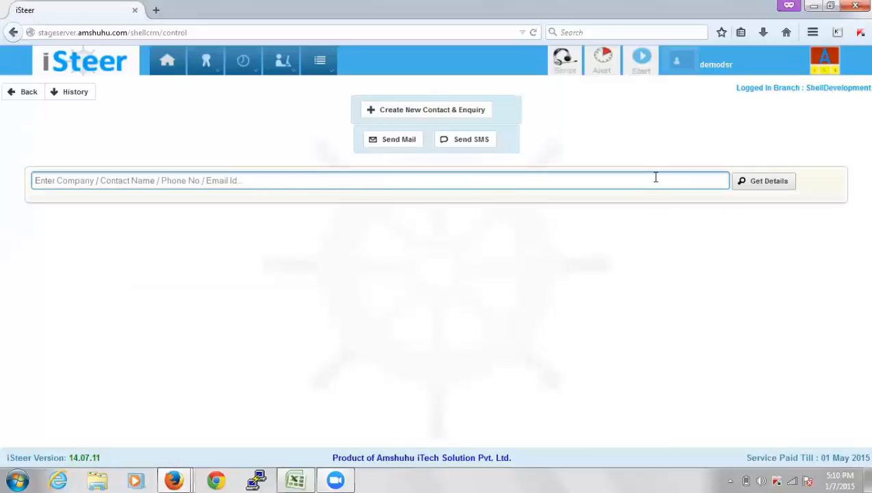
{"action": "type", "text": "ambal"}
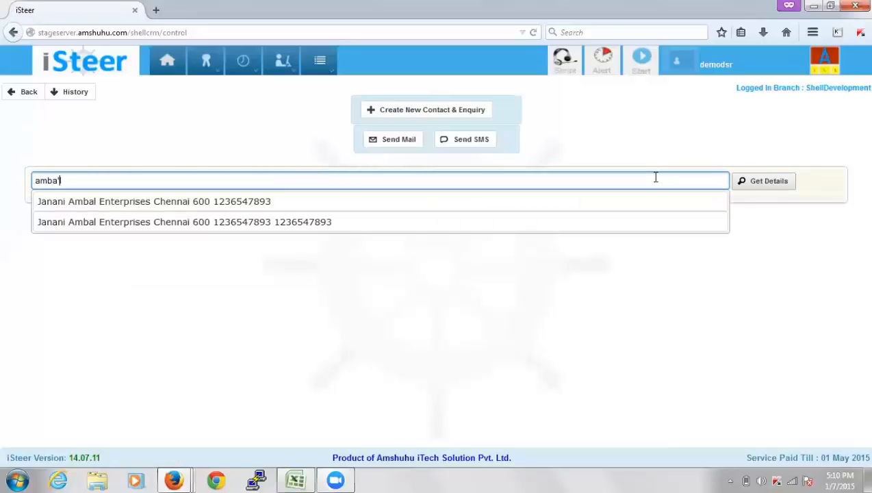
{"action": "key", "text": "Down"}
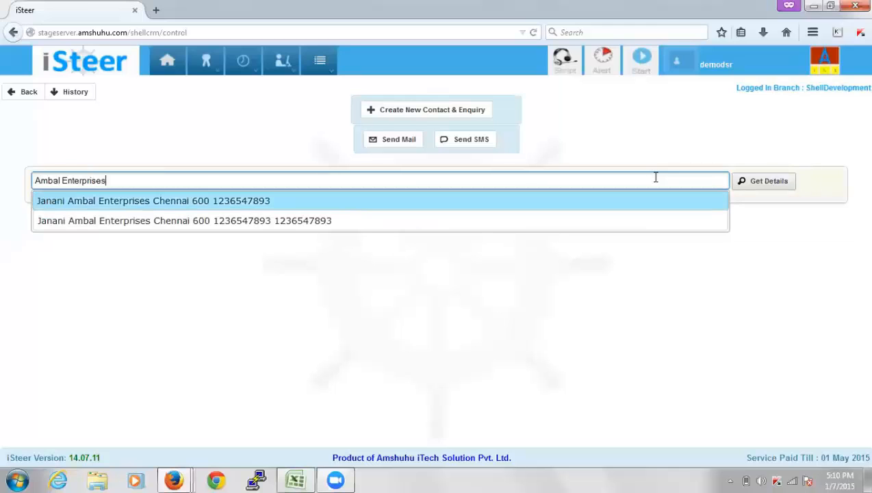
{"action": "key", "text": "Return"}
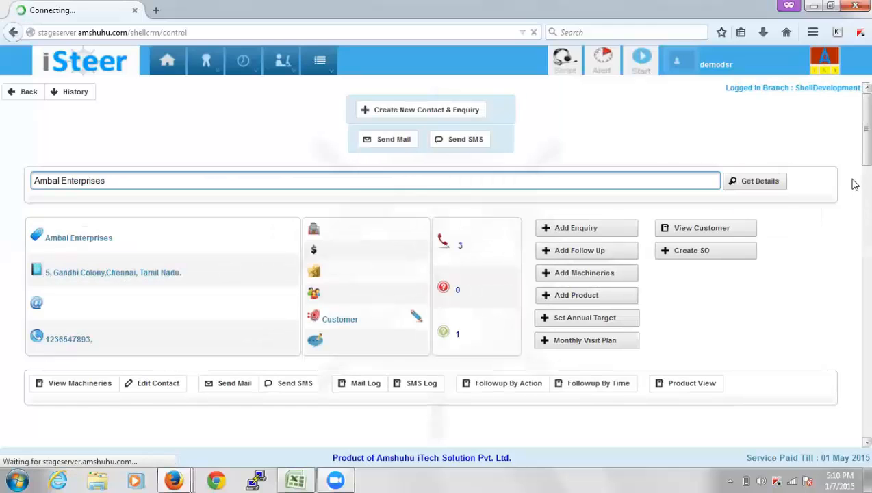
{"action": "left_click_drag", "start_coordinate": [855, 161], "coordinate": [853, 436]}
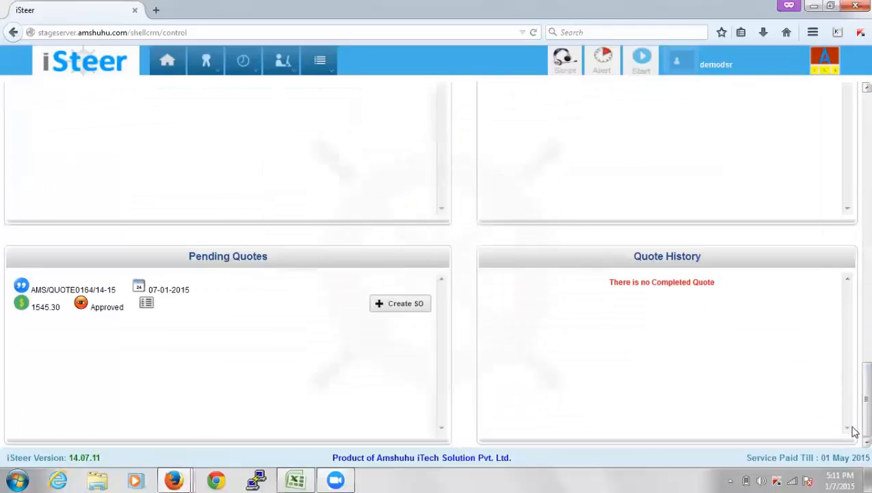
{"action": "left_click", "coordinate": [413, 309]}
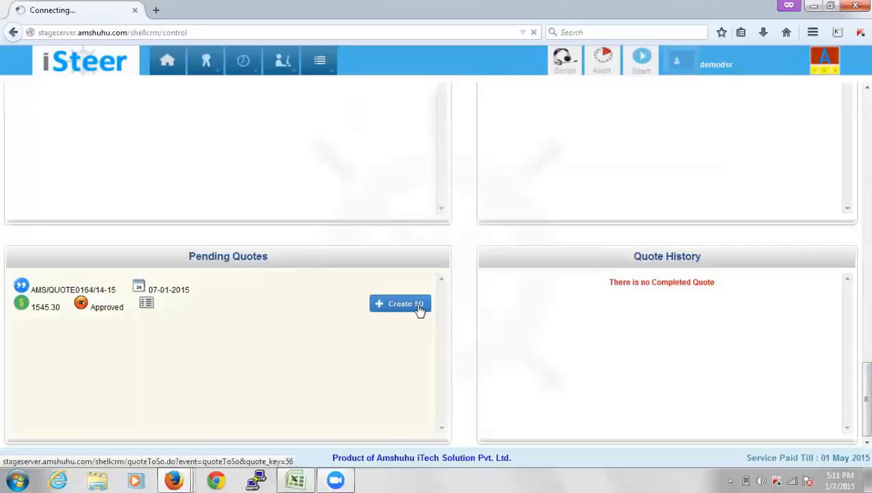
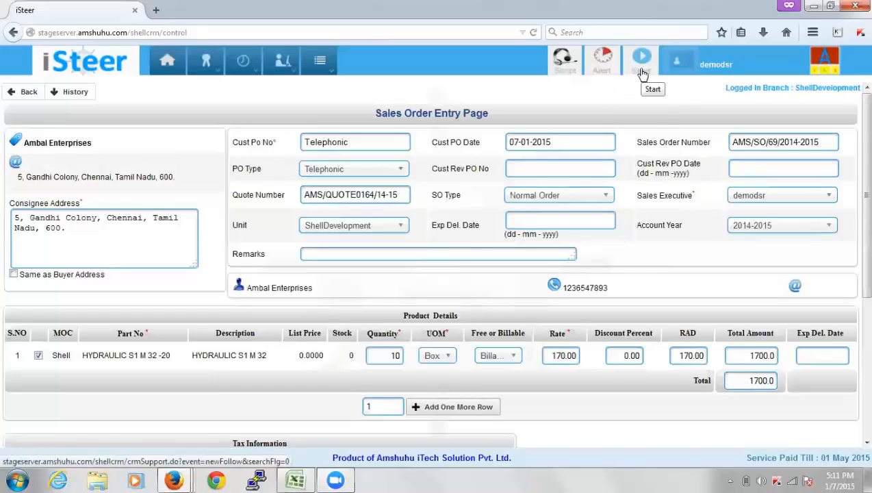
Leave the Sales Order Entry page for the iSteer Calendar's 07 January 2015 day view
{"action": "mouse_move", "coordinate": [311, 80]}
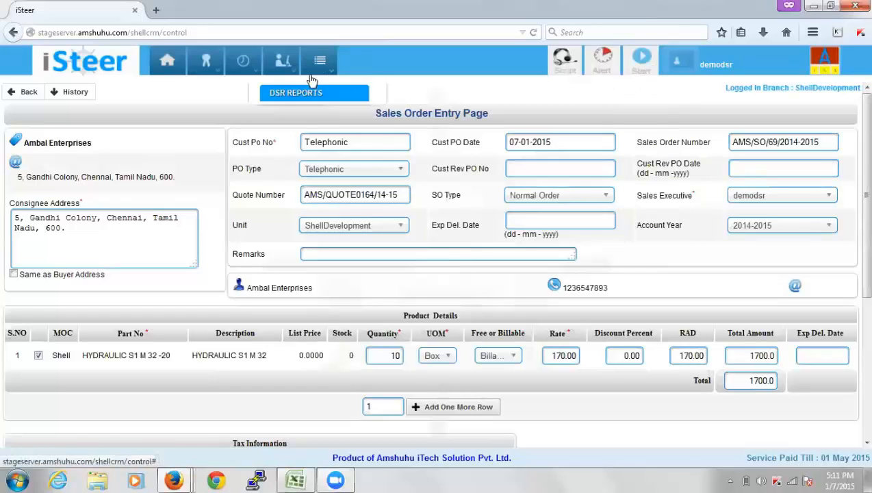
{"action": "mouse_move", "coordinate": [207, 65]}
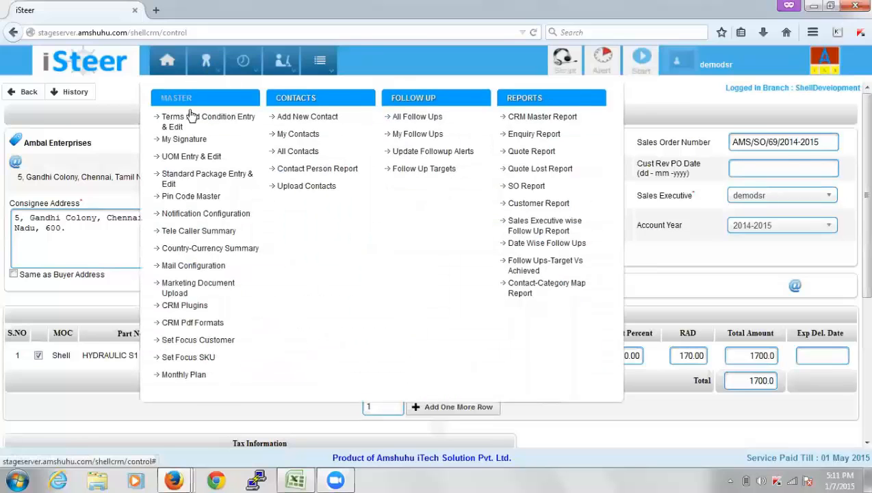
{"action": "mouse_move", "coordinate": [244, 68]}
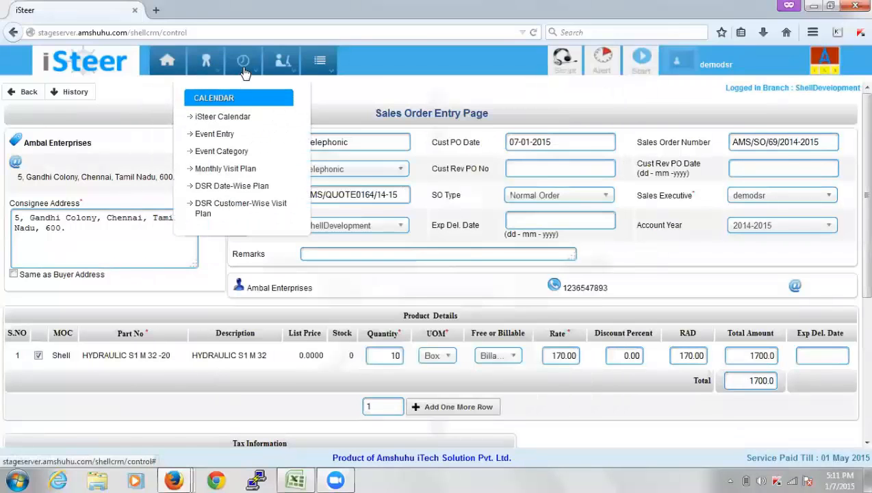
{"action": "left_click", "coordinate": [229, 116]}
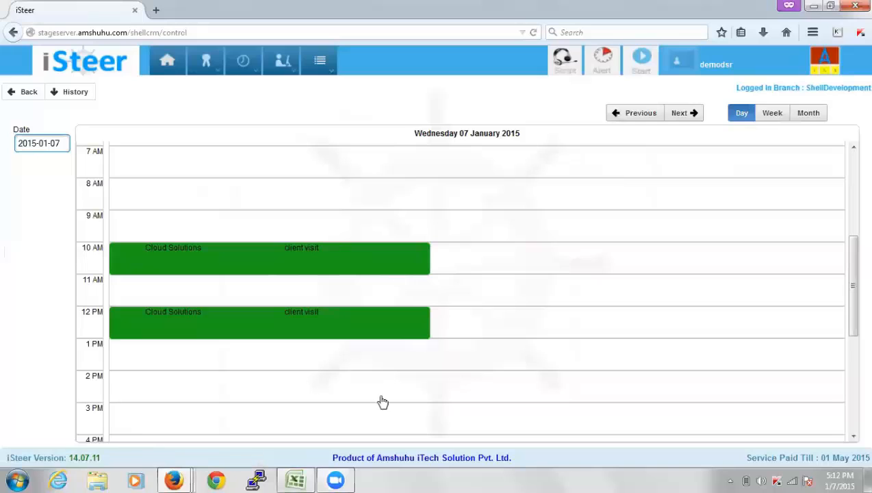
Show January 2015 in month view and open the 12:00–1:00 PM Cloud Solutions visit on 07 January
{"action": "left_click", "coordinate": [809, 113]}
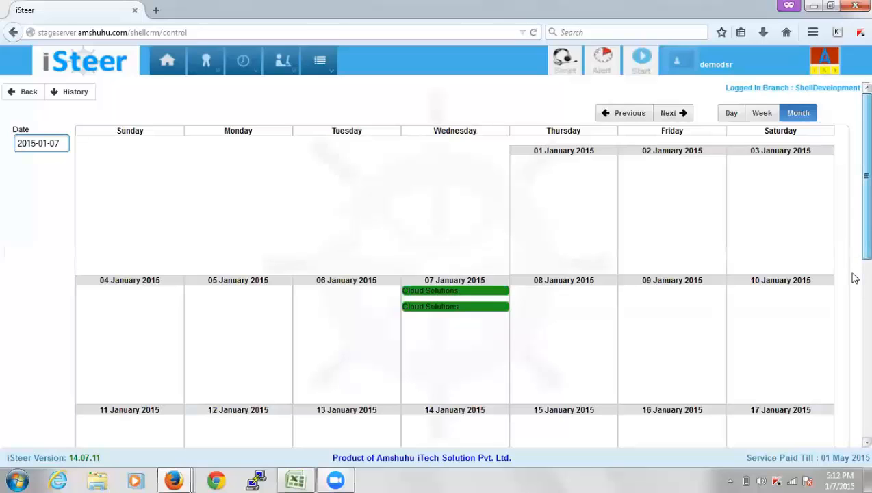
{"action": "scroll", "coordinate": [851, 276], "scroll_direction": "down", "scroll_amount": 2}
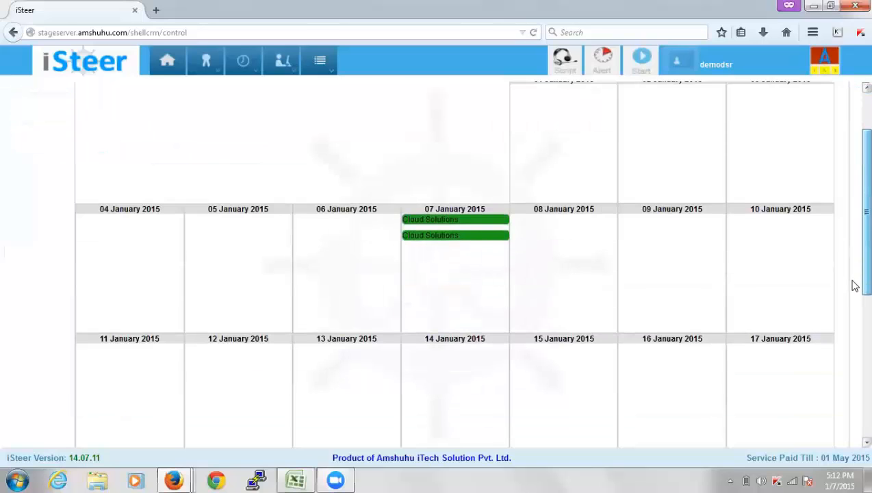
{"action": "left_click", "coordinate": [489, 238]}
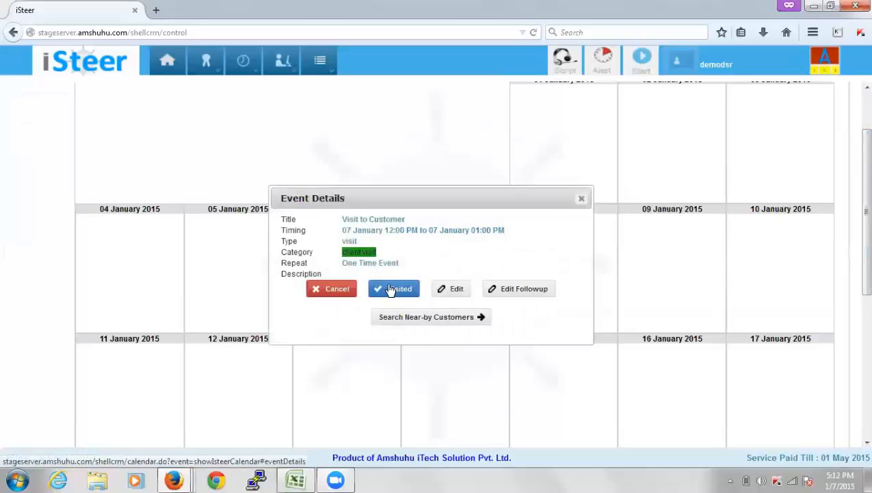
Re-save the Visit to Customer event and reopen the 12 PM Cloud Solutions event's details
{"action": "left_click", "coordinate": [453, 290]}
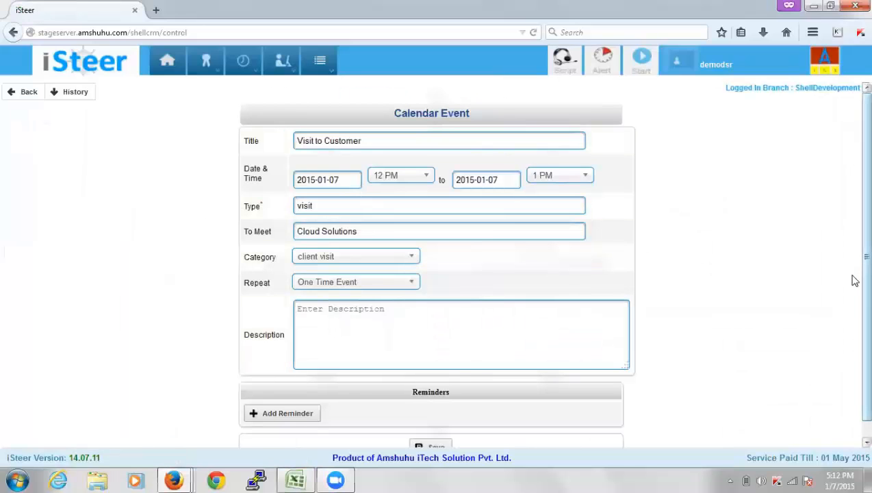
{"action": "scroll", "coordinate": [854, 329], "scroll_direction": "down", "scroll_amount": 2}
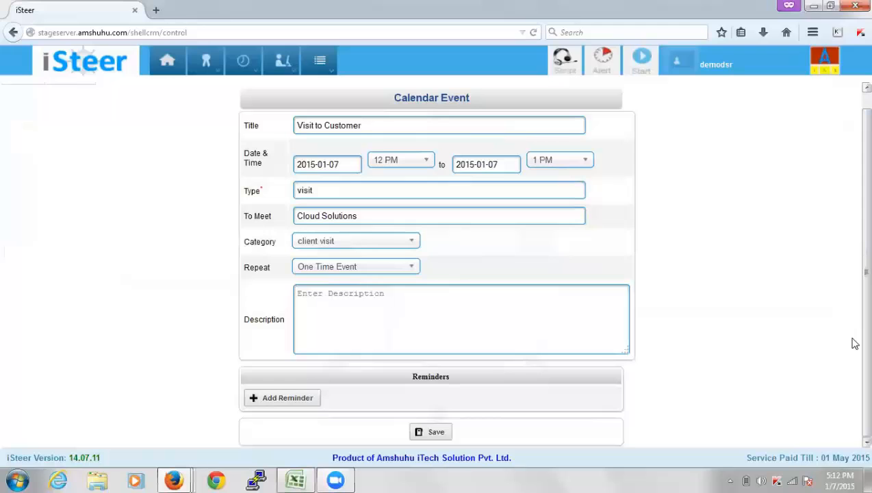
{"action": "left_click", "coordinate": [429, 430]}
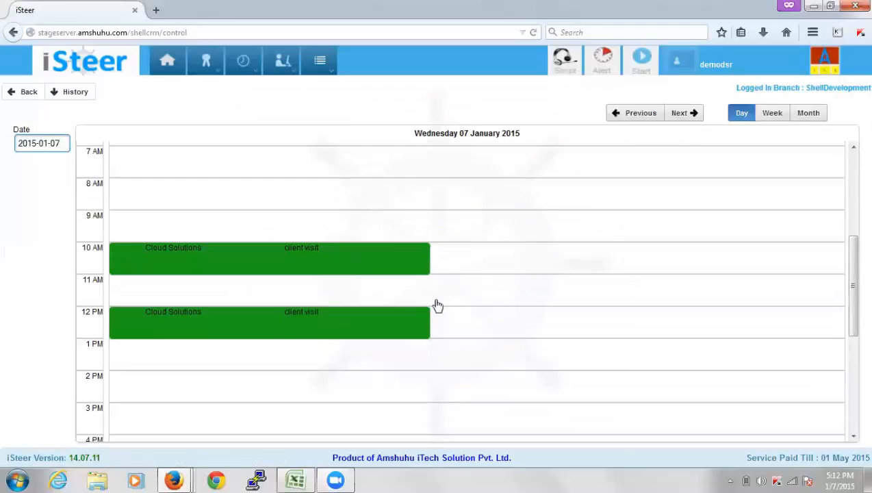
{"action": "left_click", "coordinate": [386, 323]}
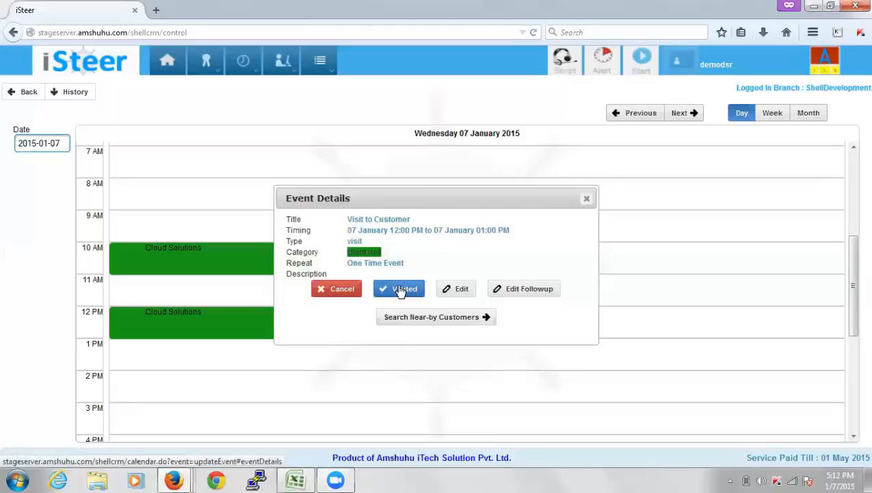
Look through the visit's FollowUp Edit form, including the Plan field, then close it unfilled
{"action": "left_click", "coordinate": [511, 291]}
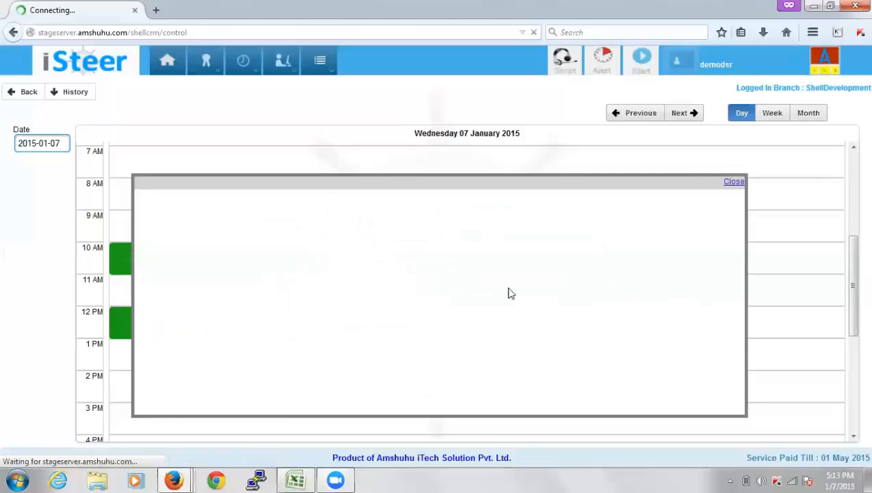
{"action": "left_click_drag", "start_coordinate": [739, 228], "coordinate": [744, 347]}
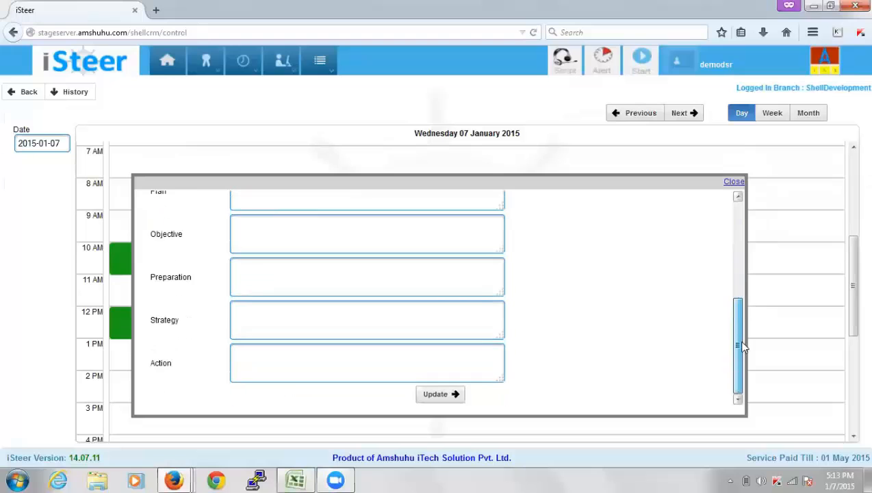
{"action": "left_click", "coordinate": [733, 236]}
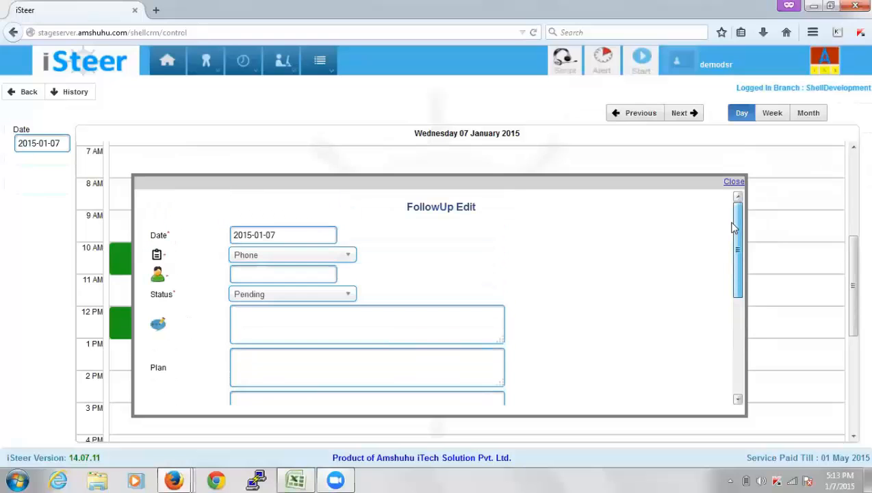
{"action": "left_click_drag", "start_coordinate": [733, 230], "coordinate": [736, 271]}
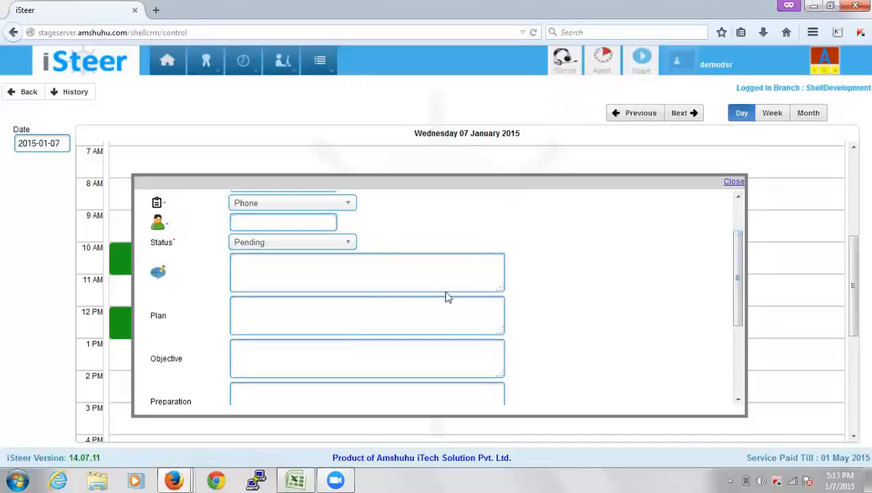
{"action": "left_click", "coordinate": [374, 319]}
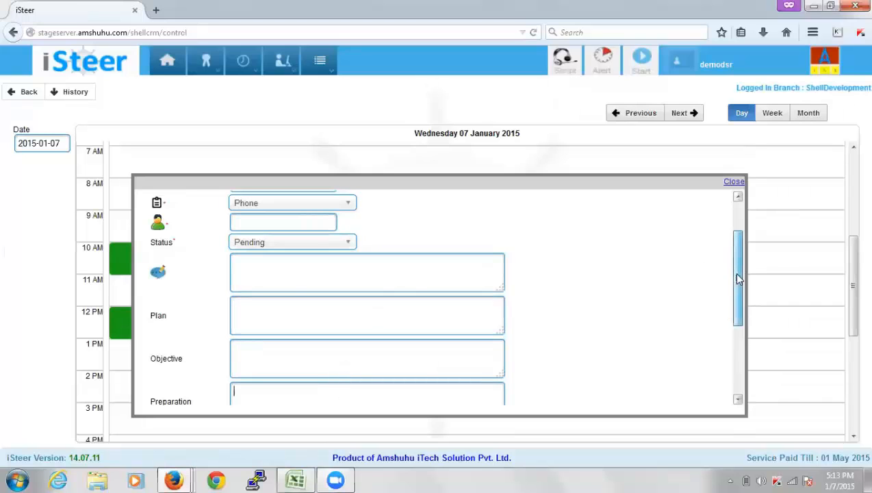
{"action": "left_click_drag", "start_coordinate": [738, 275], "coordinate": [755, 383]}
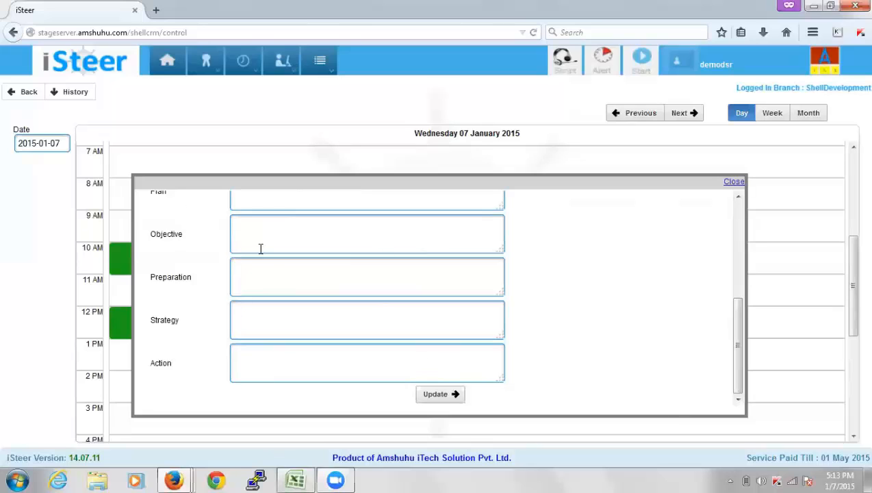
{"action": "left_click", "coordinate": [734, 183]}
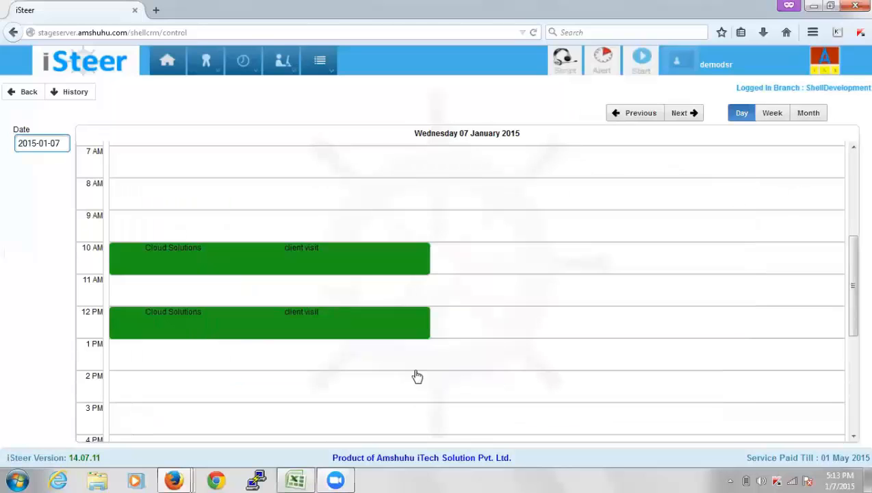
Complete the 10 AM Client Visit, updating its Objective, Preparation, Strategy and Action follow-up details
{"action": "left_click", "coordinate": [358, 254]}
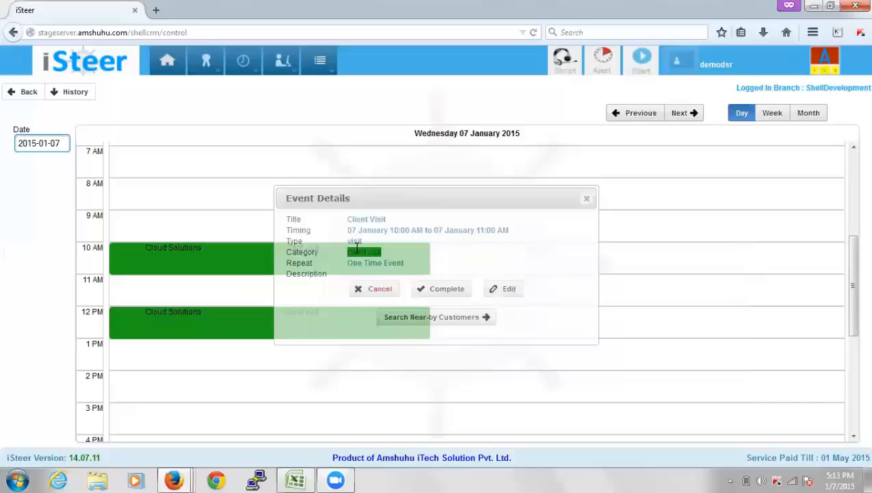
{"action": "left_click", "coordinate": [447, 289]}
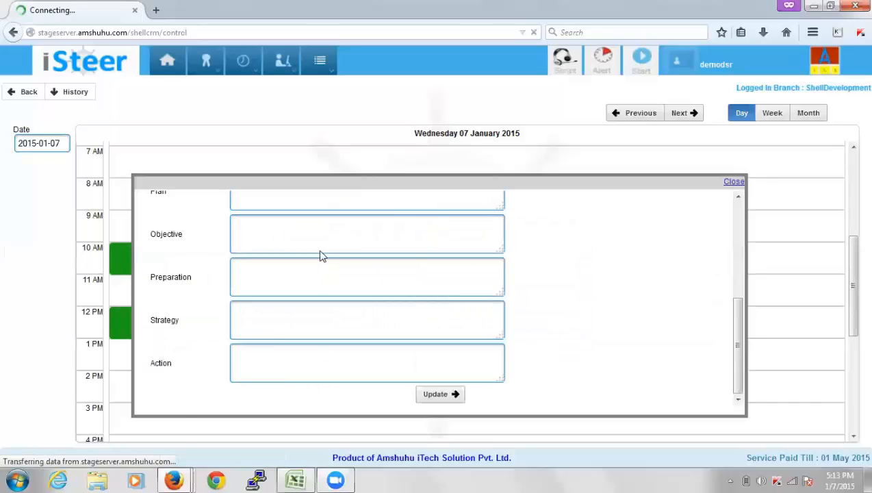
{"action": "left_click_drag", "start_coordinate": [742, 271], "coordinate": [745, 325]}
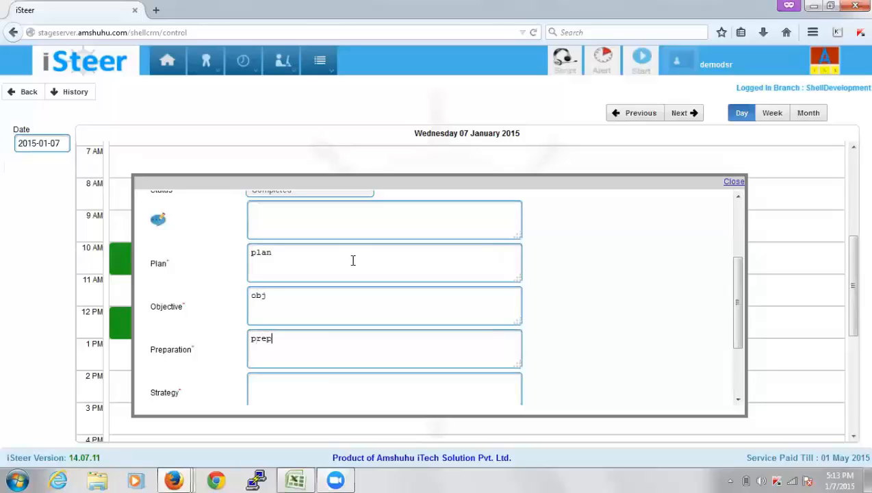
{"action": "key", "text": "Tab"}
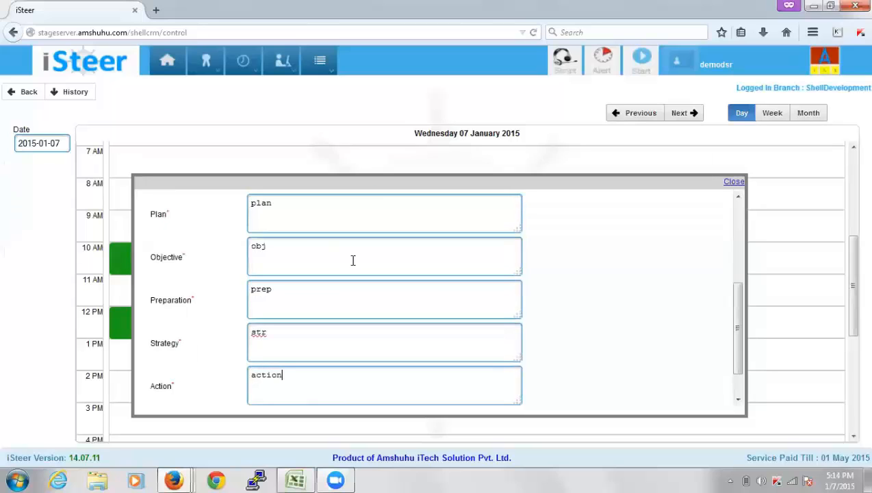
{"action": "key", "text": "Tab"}
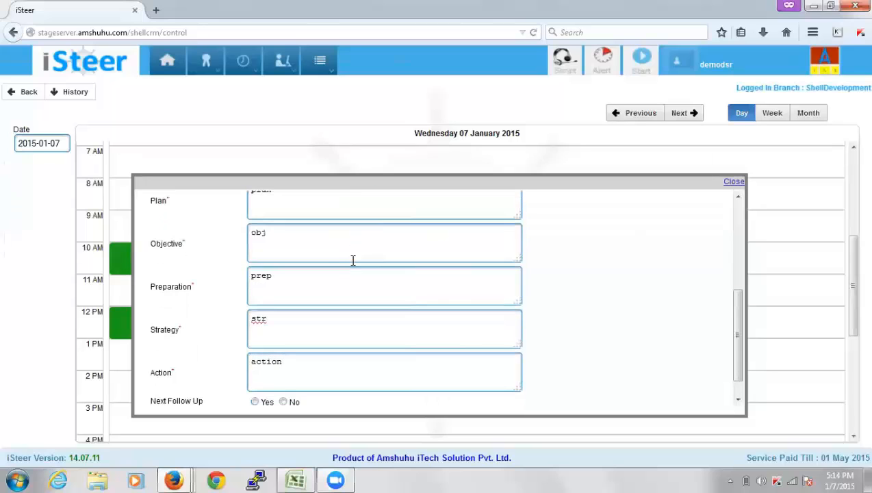
{"action": "left_click", "coordinate": [738, 389]}
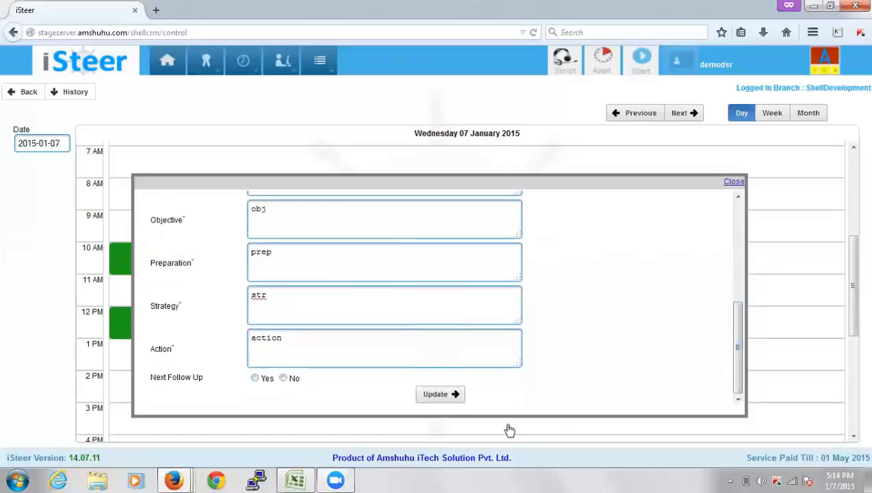
{"action": "left_click", "coordinate": [458, 398]}
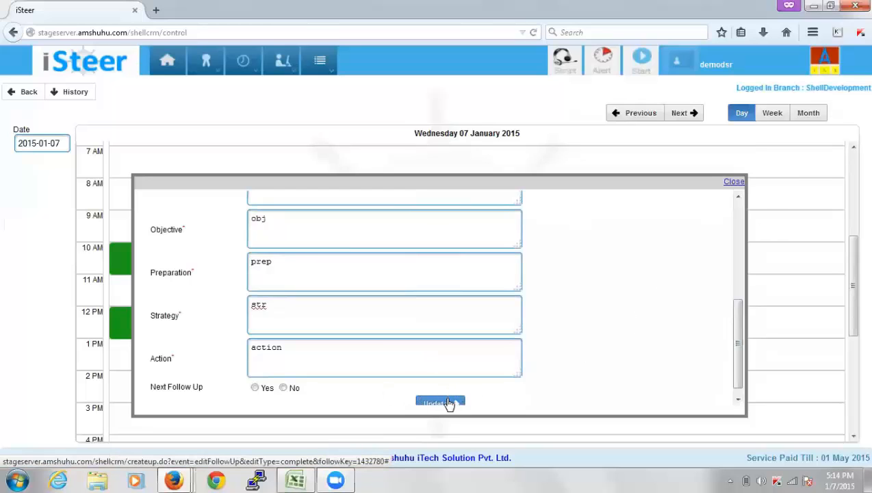
{"action": "left_click", "coordinate": [734, 182]}
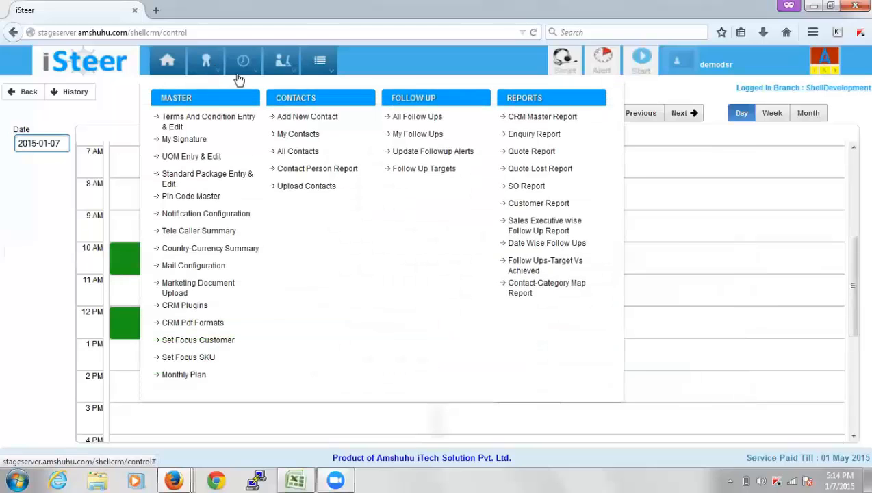
List the DSR Date-Wise Visit Plan from 01-01-2015 to 08-01-2015
{"action": "mouse_move", "coordinate": [240, 67]}
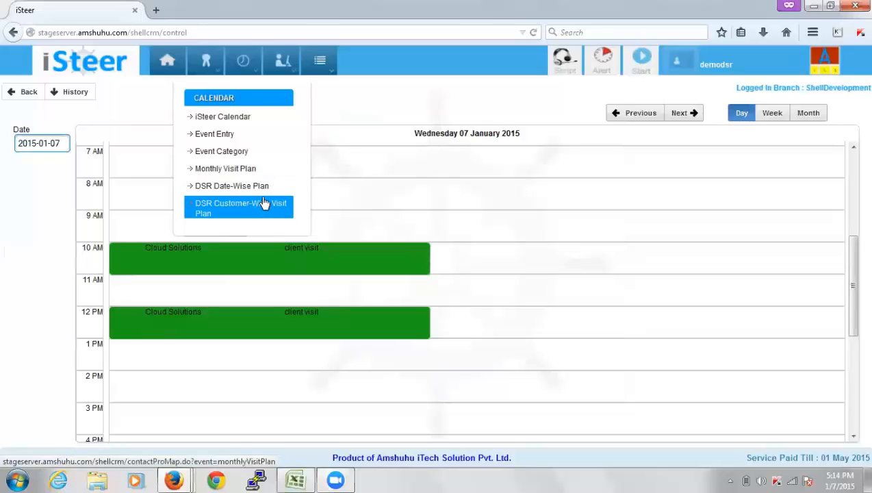
{"action": "left_click", "coordinate": [266, 195]}
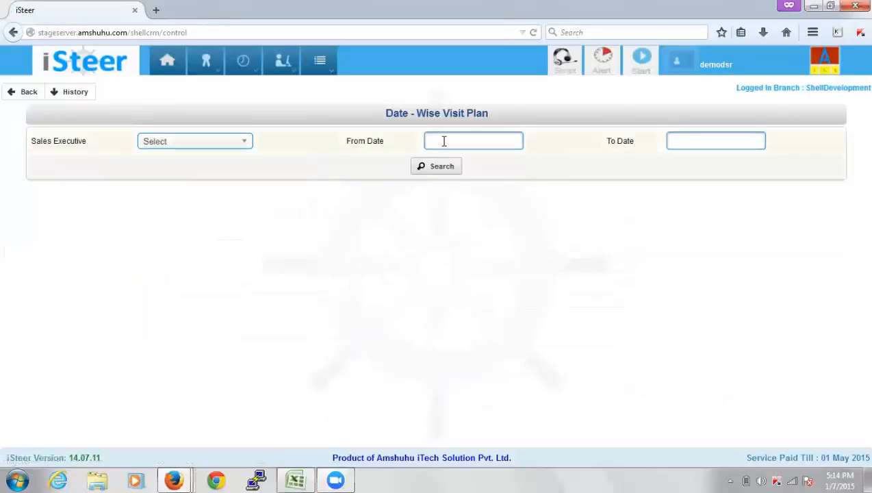
{"action": "left_click", "coordinate": [444, 140]}
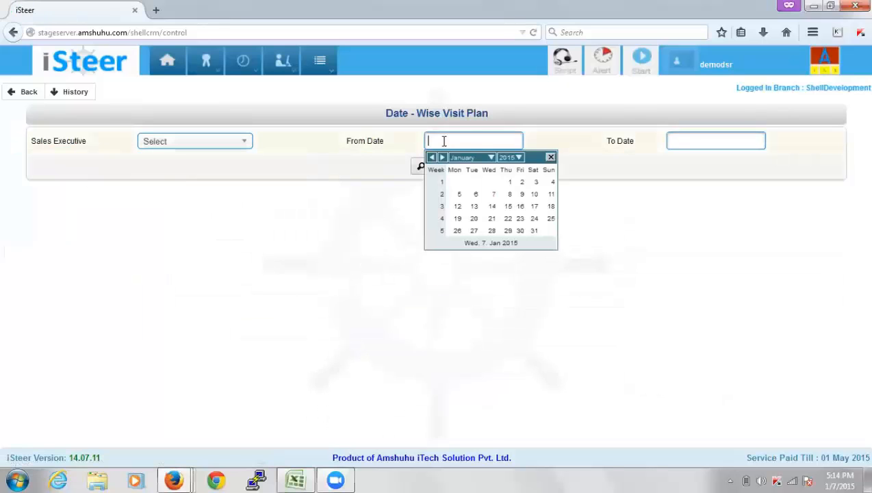
{"action": "left_click", "coordinate": [511, 182]}
{"action": "left_click", "coordinate": [710, 141]}
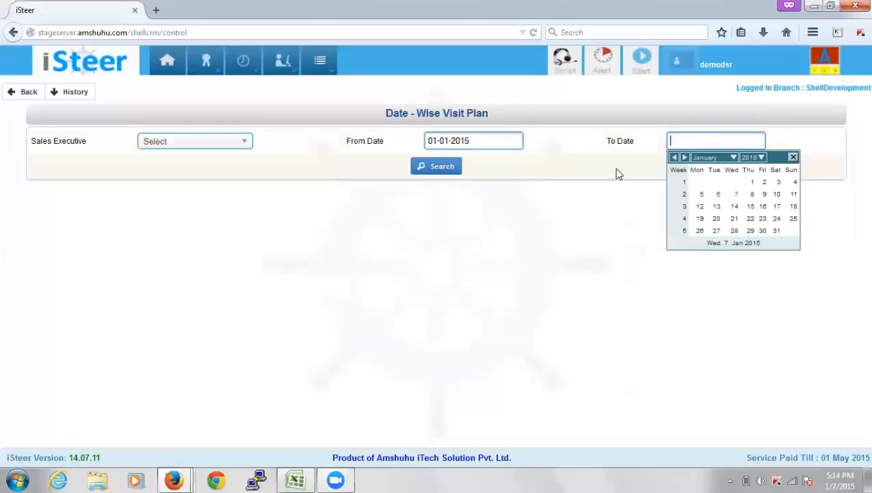
{"action": "left_click", "coordinate": [752, 194]}
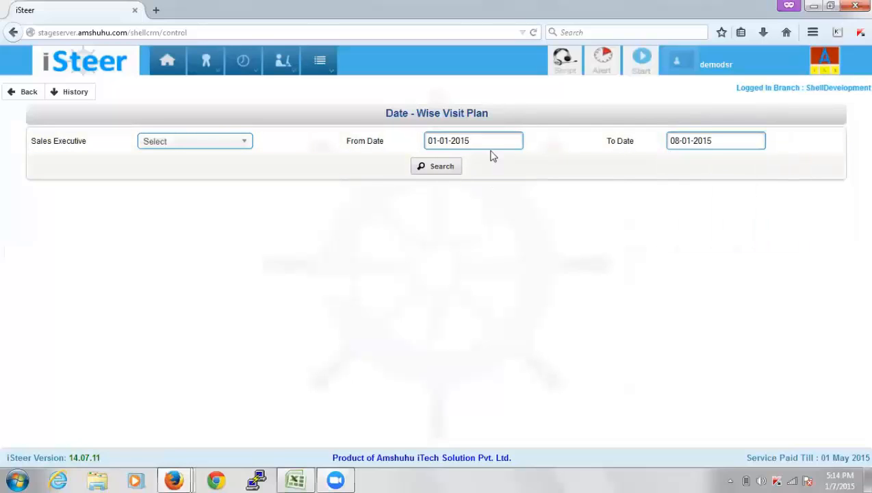
{"action": "left_click", "coordinate": [446, 167]}
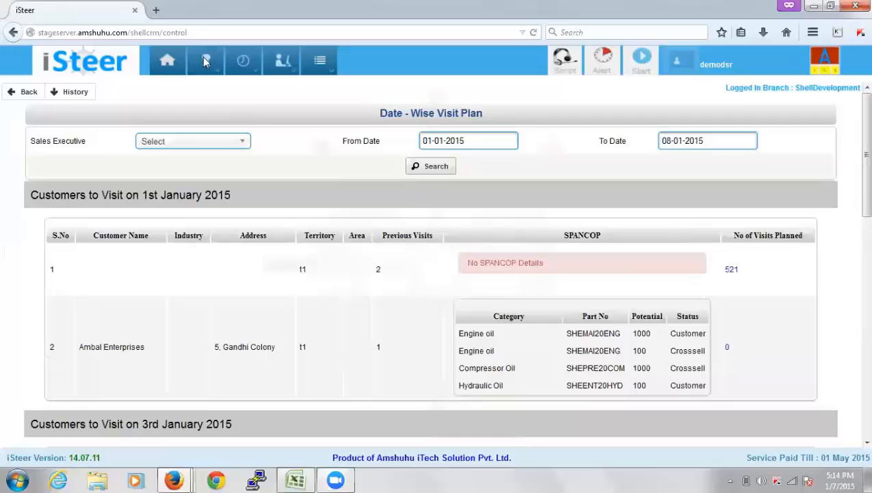
Bring up the DSR Customer-Wise Visit Plan search page
{"action": "left_click", "coordinate": [241, 70]}
{"action": "mouse_move", "coordinate": [243, 70]}
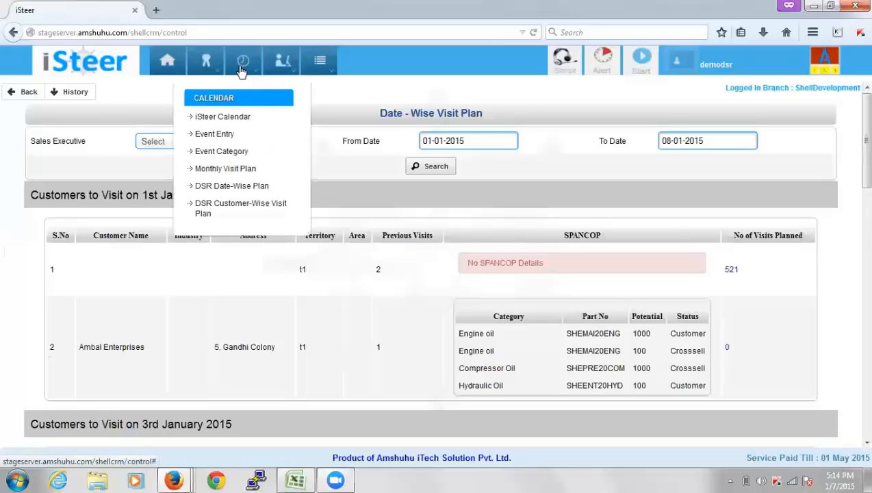
{"action": "left_click", "coordinate": [257, 212]}
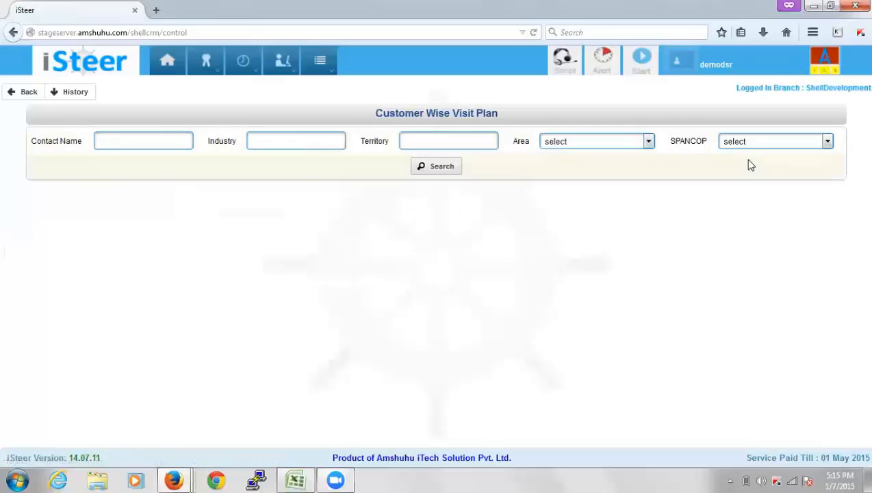
Filter the Customer-Wise Visit Plan by SPANCOP stage Approach and review the potentials and plan dates
{"action": "left_click", "coordinate": [753, 143]}
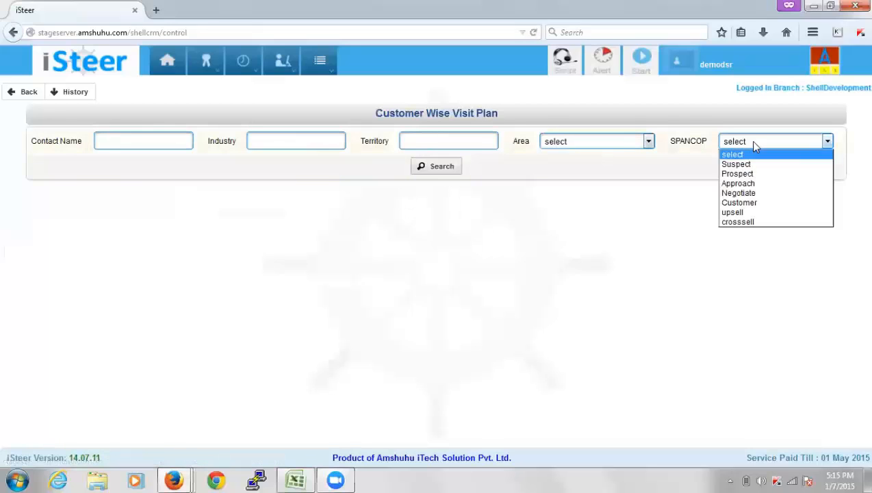
{"action": "left_click", "coordinate": [752, 182]}
{"action": "left_click", "coordinate": [436, 167]}
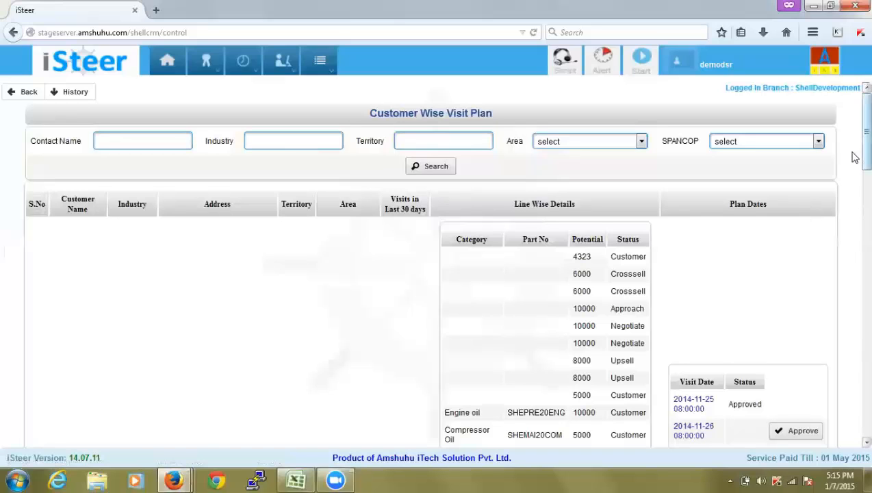
{"action": "left_click_drag", "start_coordinate": [854, 157], "coordinate": [855, 191]}
{"action": "left_click_drag", "start_coordinate": [854, 223], "coordinate": [855, 317]}
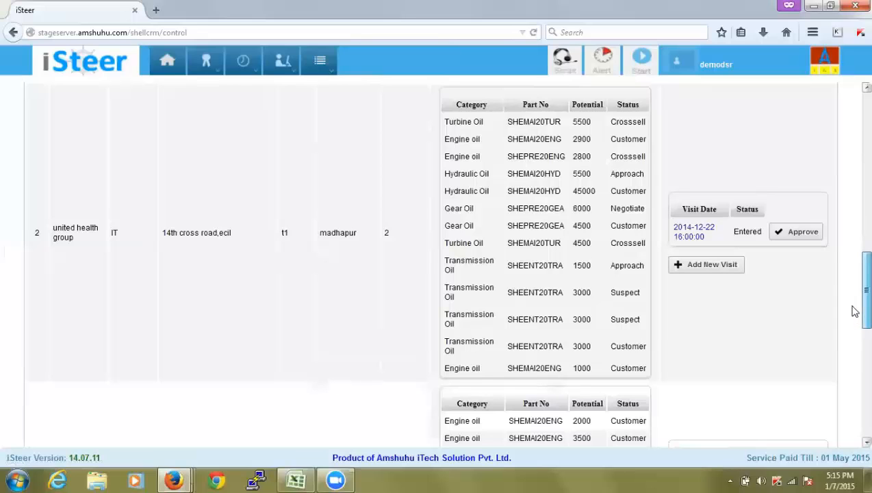
{"action": "scroll", "coordinate": [854, 301], "scroll_direction": "up", "scroll_amount": 3}
{"action": "scroll", "coordinate": [854, 296], "scroll_direction": "down", "scroll_amount": 2}
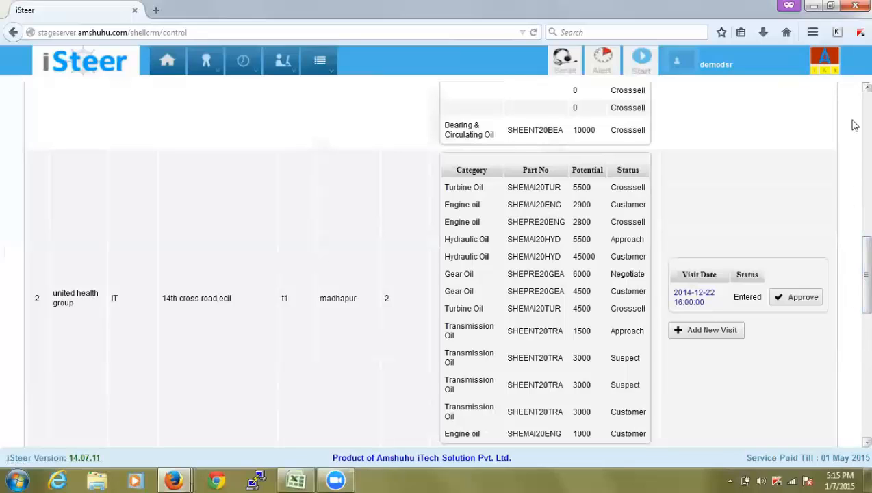
{"action": "left_click_drag", "start_coordinate": [854, 252], "coordinate": [854, 99]}
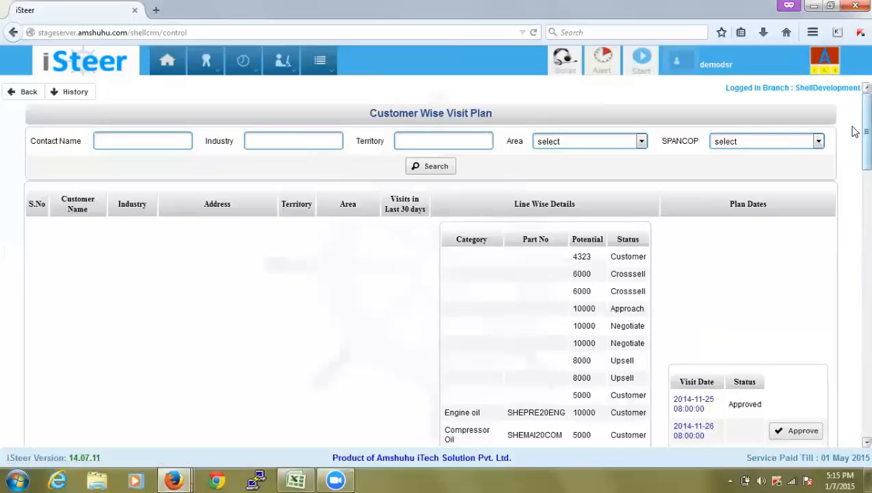
Go to Master > Marketing Document Upload, listing header_logo.png and tally-XML
{"action": "left_click", "coordinate": [317, 65]}
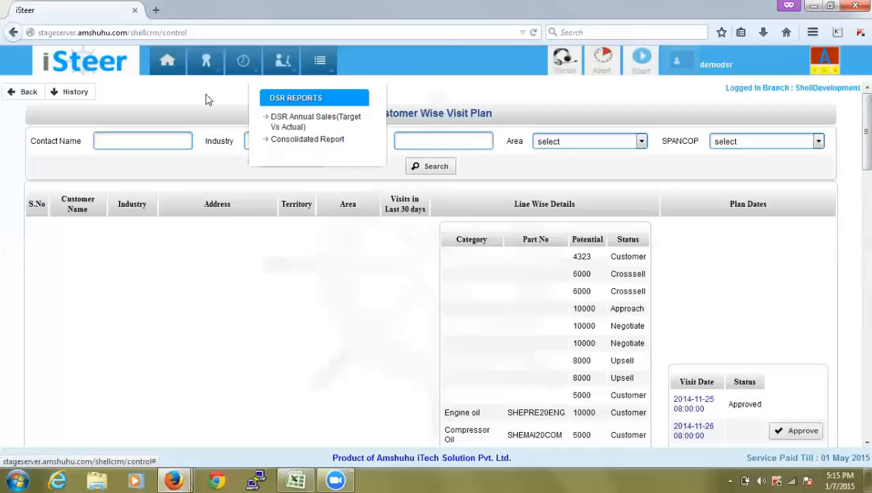
{"action": "left_click", "coordinate": [691, 64]}
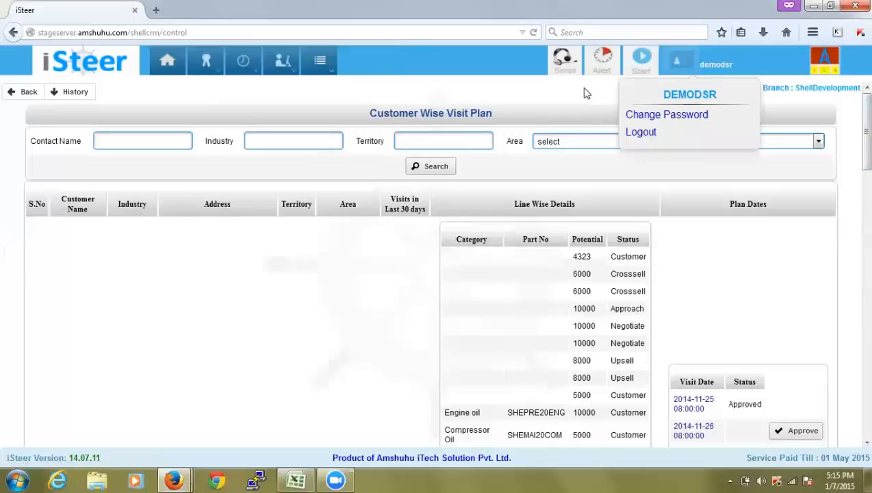
{"action": "mouse_move", "coordinate": [201, 71]}
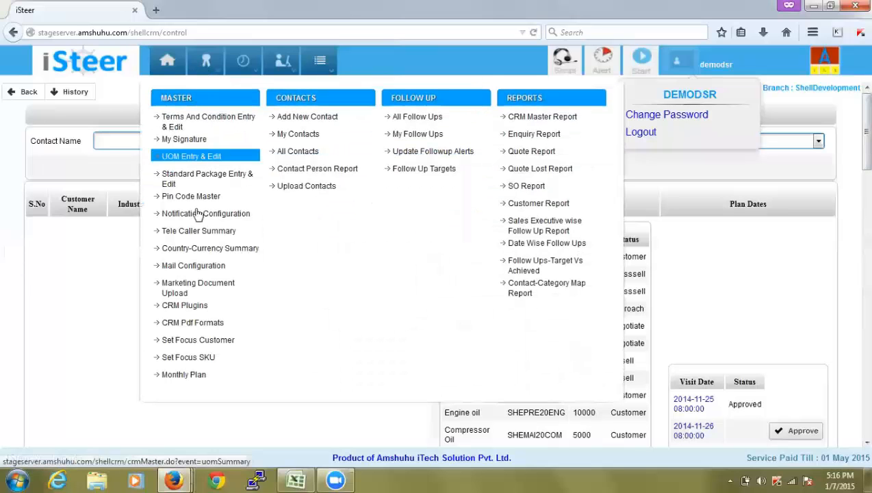
{"action": "left_click", "coordinate": [204, 289]}
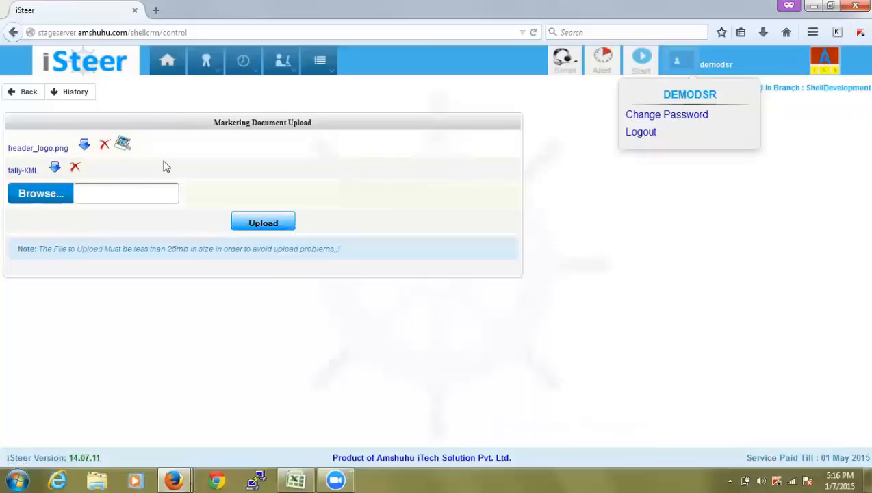
{"action": "left_click", "coordinate": [681, 67]}
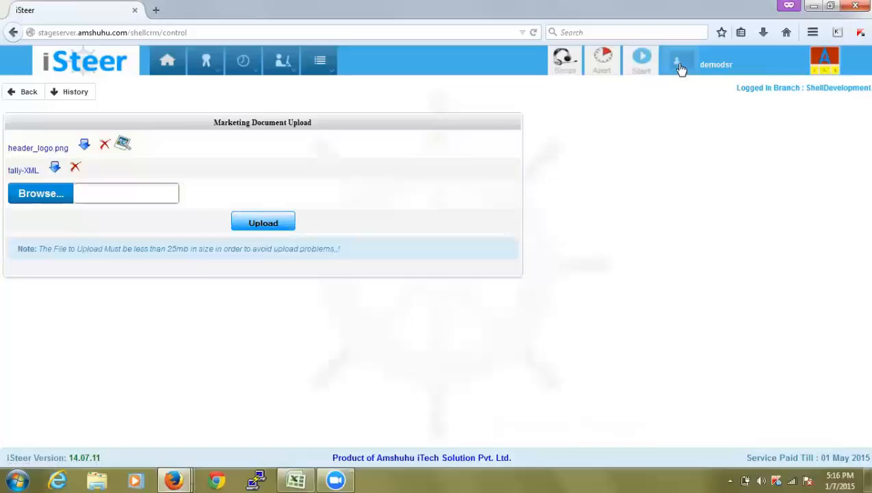
{"action": "left_click", "coordinate": [644, 66]}
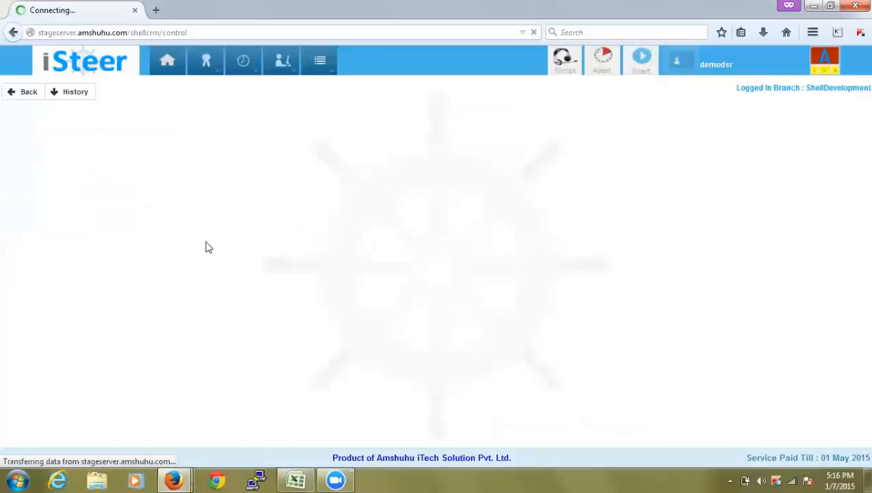
{"action": "type", "text": "a"}
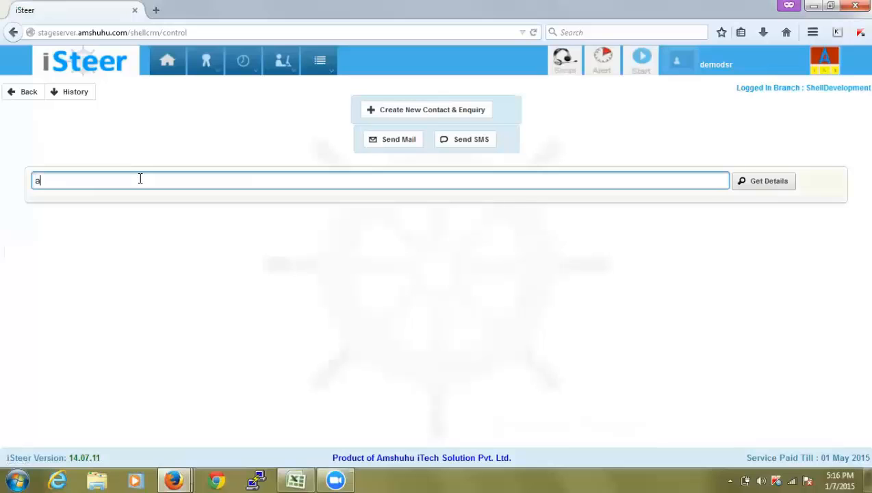
{"action": "type", "text": "mbal"}
{"action": "key", "text": "Down"}
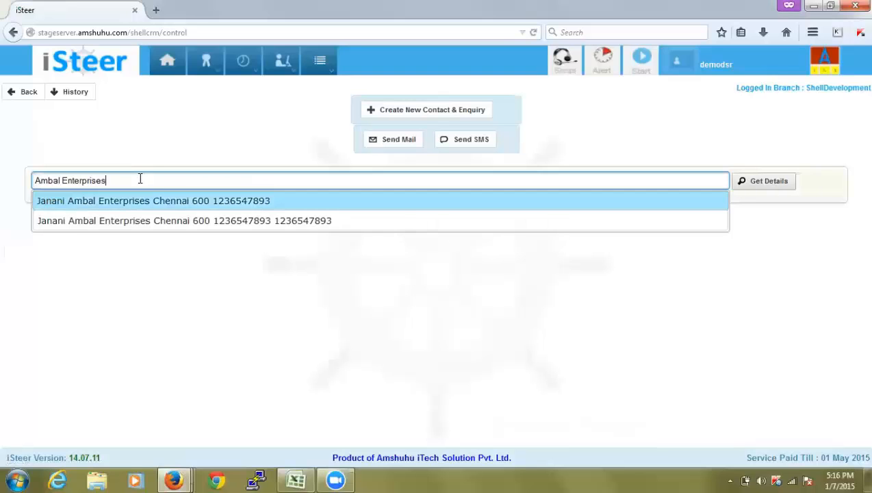
{"action": "key", "text": "Return"}
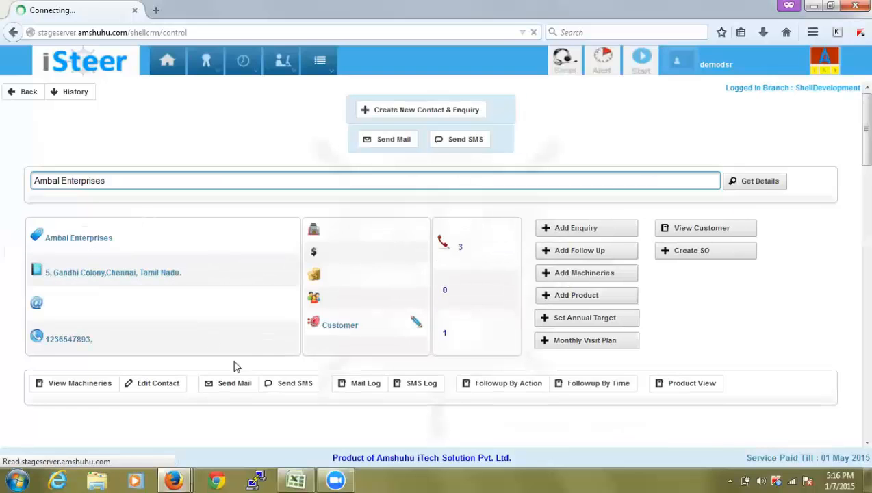
{"action": "left_click", "coordinate": [237, 388]}
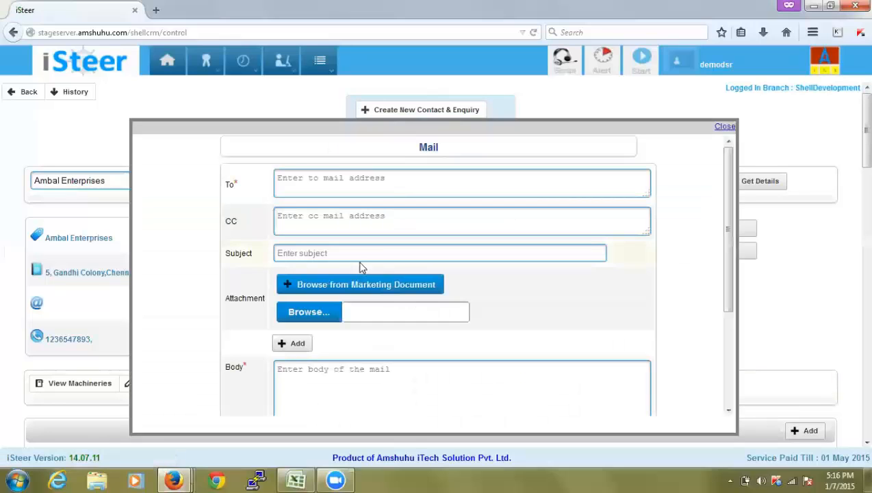
{"action": "left_click", "coordinate": [357, 286]}
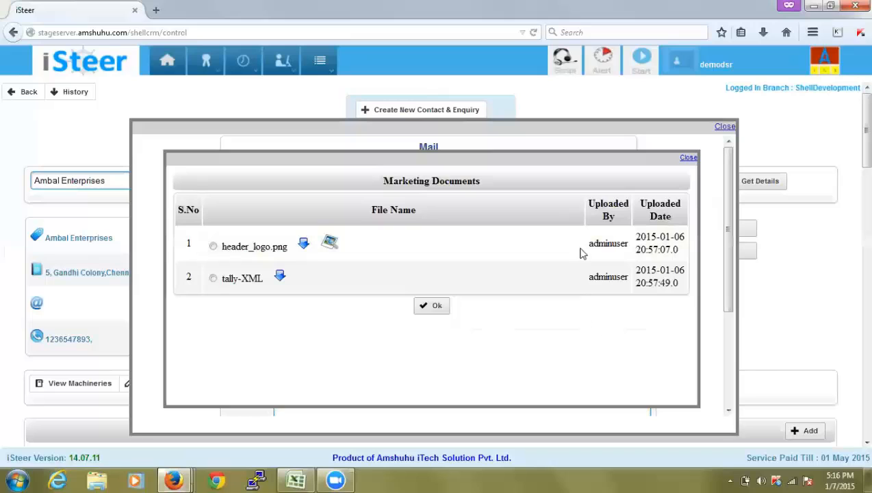
{"action": "left_click", "coordinate": [695, 160]}
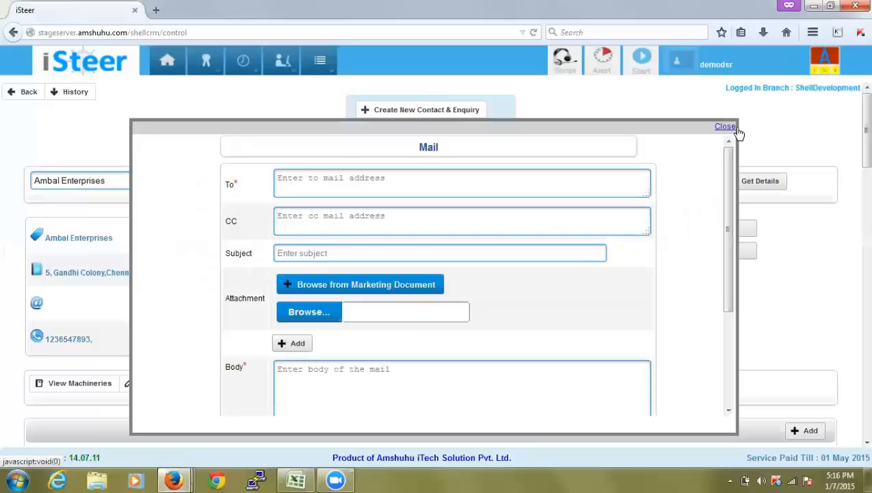
{"action": "left_click", "coordinate": [726, 127]}
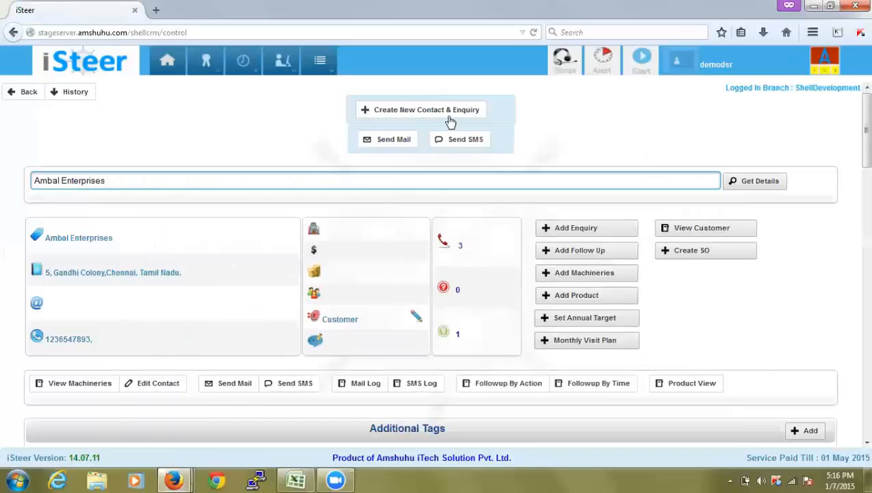
Review the four-step Sample tele-caller script, then bring up the DSR reports list
{"action": "left_click", "coordinate": [566, 68]}
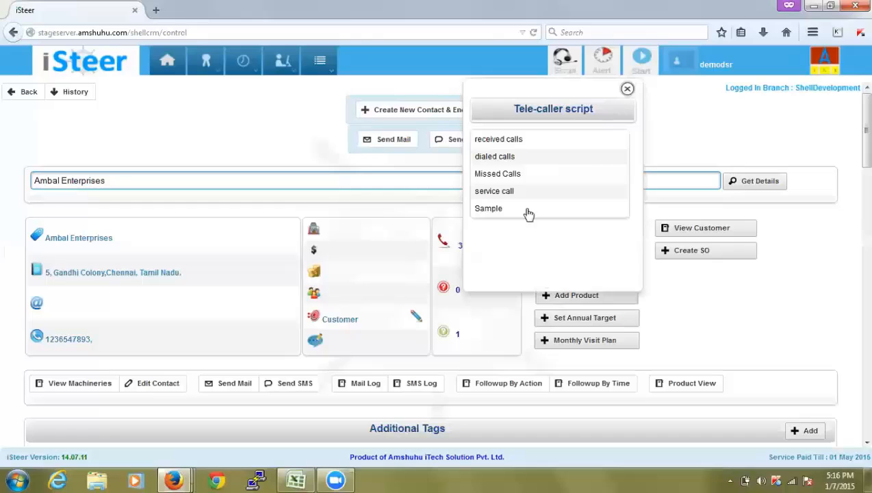
{"action": "left_click", "coordinate": [499, 209]}
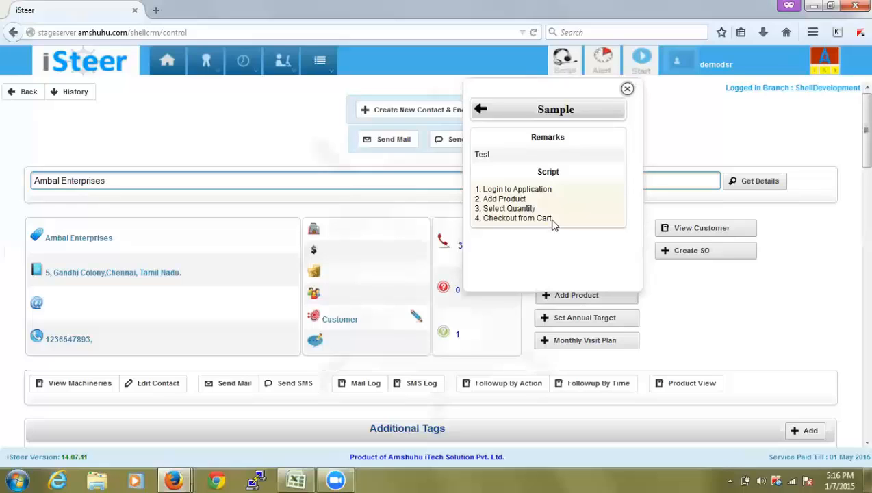
{"action": "left_click", "coordinate": [628, 91]}
{"action": "left_click", "coordinate": [331, 68]}
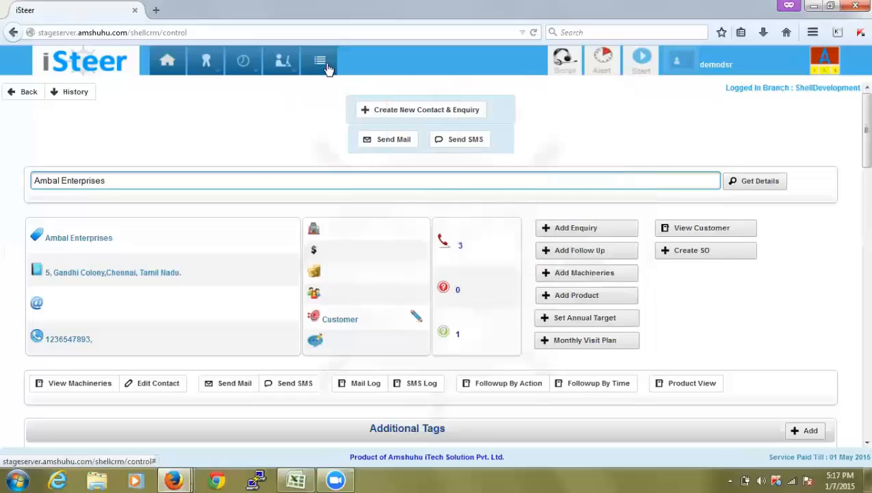
Run the Consolidated Report for 01-01-2015 to 31-01-2015, showing Ambal Enterprises' zero oil targets
{"action": "mouse_move", "coordinate": [326, 68]}
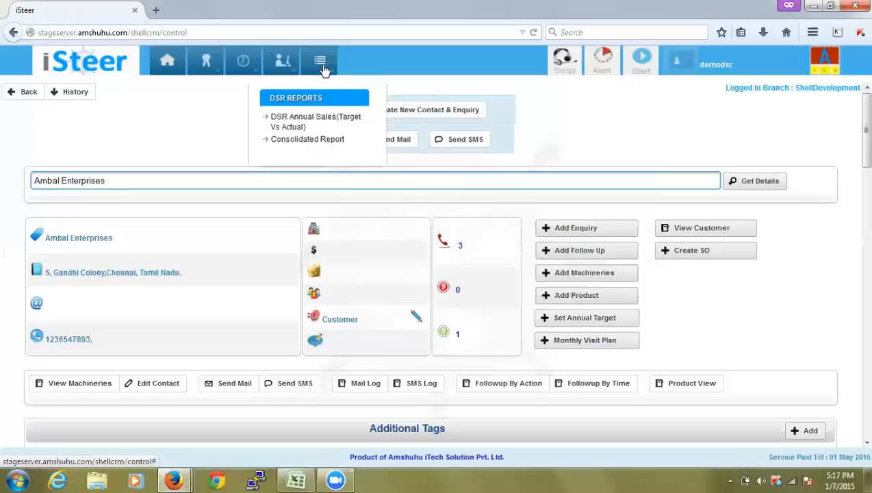
{"action": "left_click", "coordinate": [318, 140]}
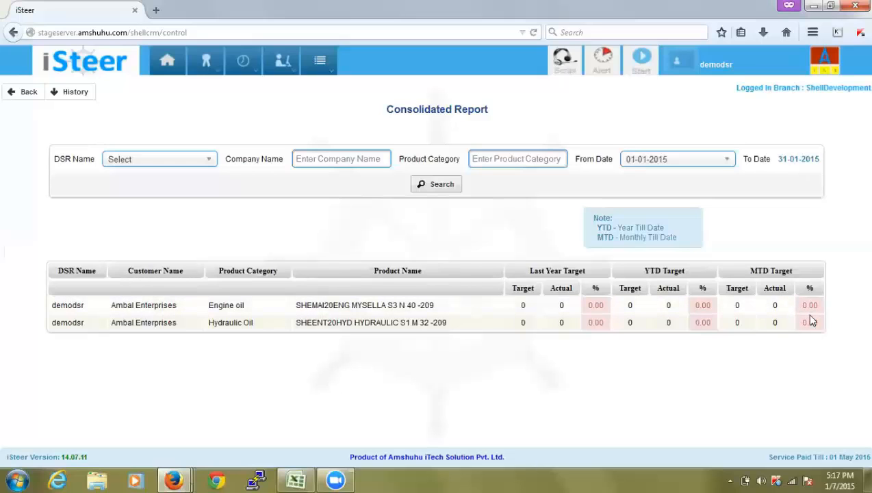
{"action": "left_click", "coordinate": [676, 67]}
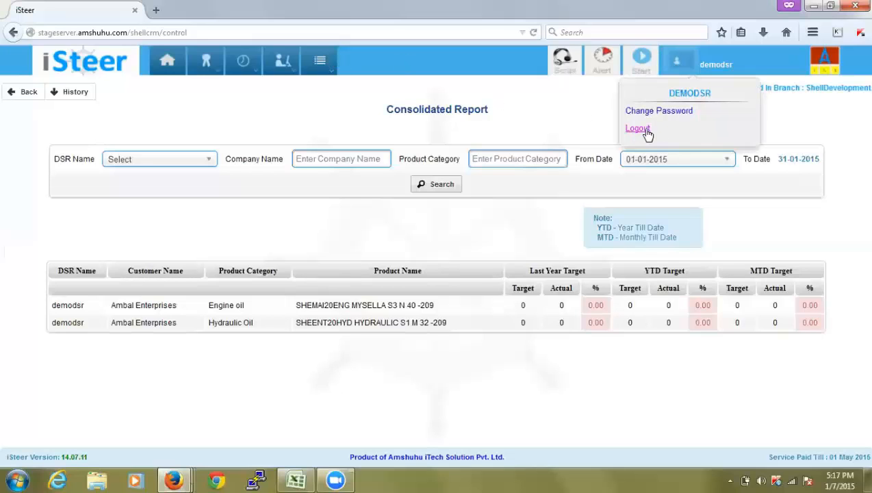
Log out of the current session from the user menu, after briefly opening DSR REPORTS
{"action": "left_click", "coordinate": [647, 135]}
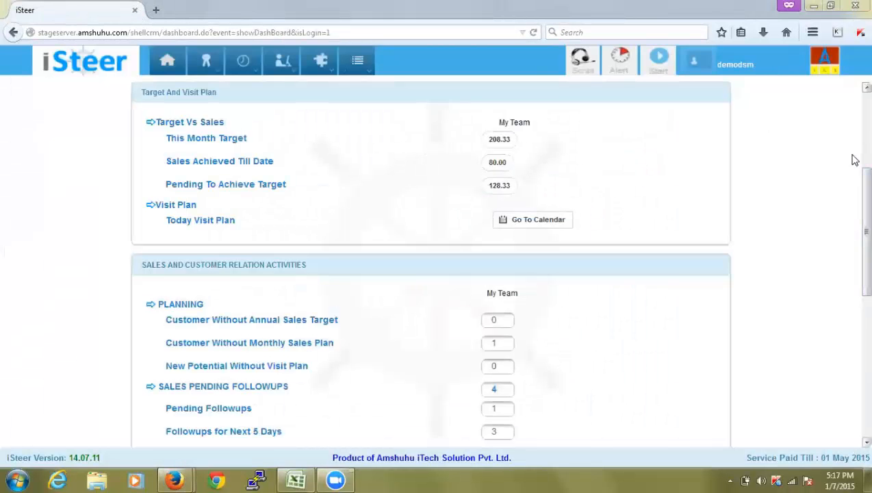
{"action": "scroll", "coordinate": [852, 158], "scroll_direction": "up", "scroll_amount": 5}
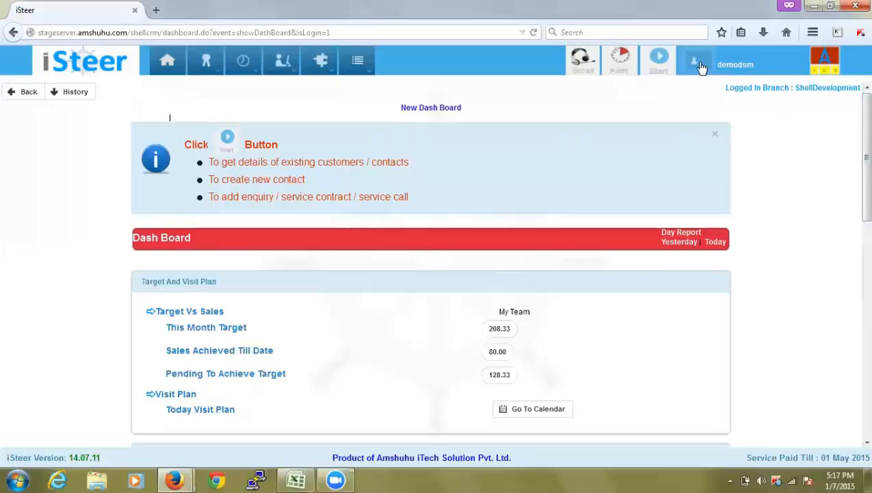
{"action": "left_click", "coordinate": [354, 56]}
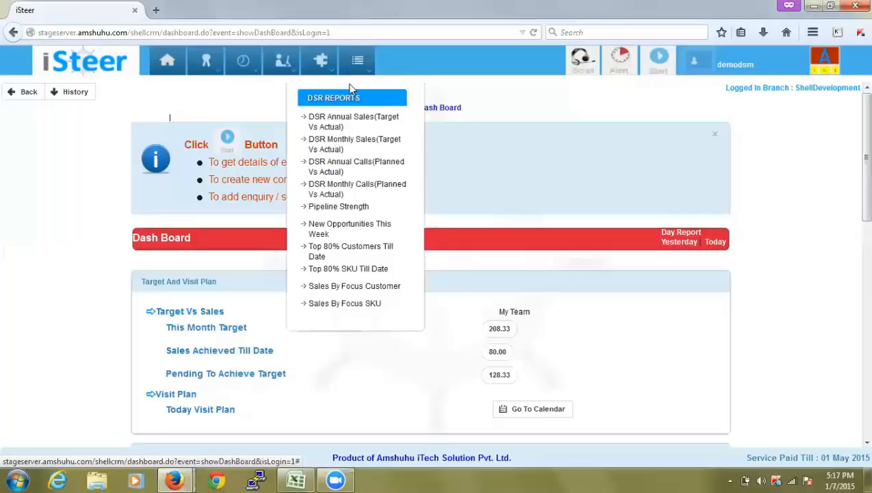
{"action": "left_click", "coordinate": [701, 64]}
{"action": "left_click", "coordinate": [672, 140]}
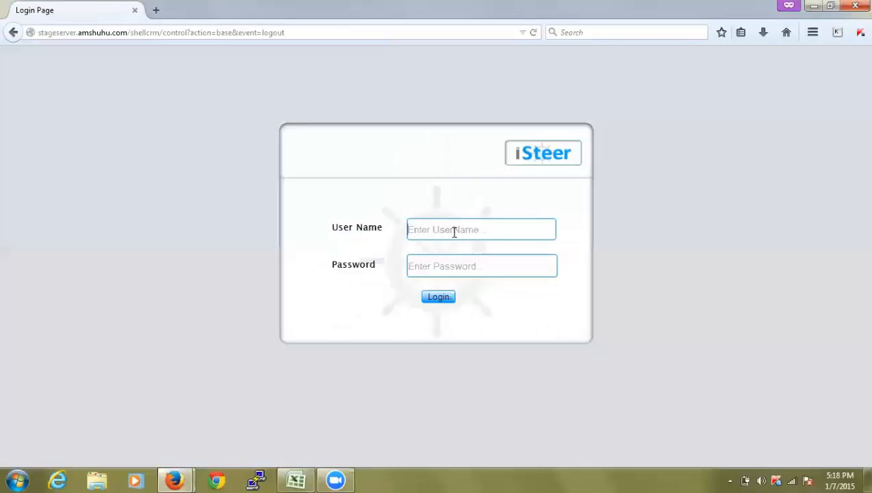
Enter the username and password on the login page and submit the login
{"action": "type", "text": "demodsm"}
{"action": "key", "text": "Tab"}
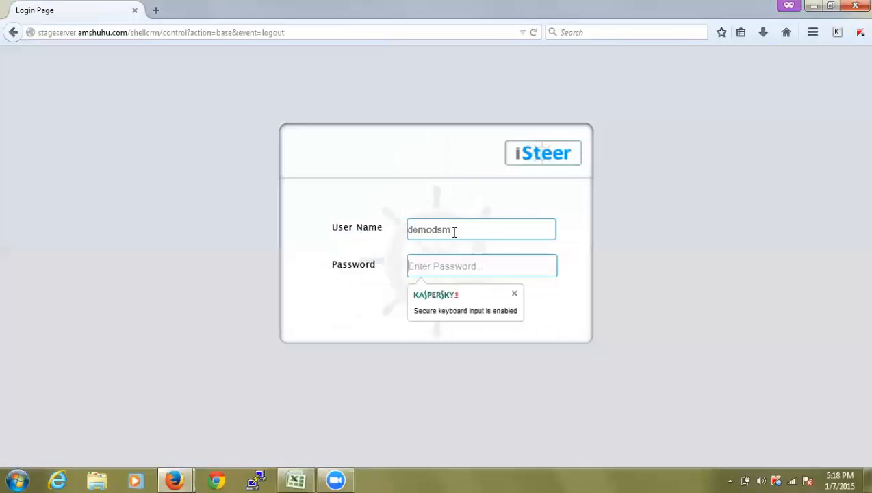
{"action": "type", "text": "demo"}
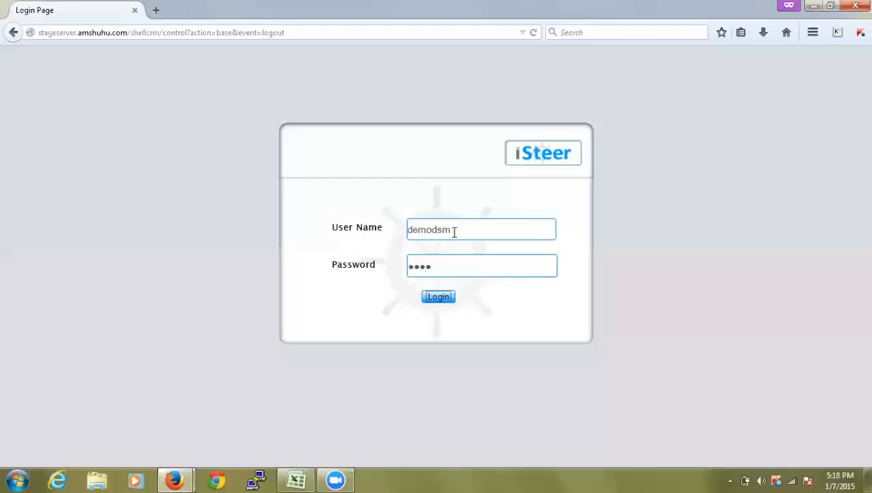
{"action": "key", "text": "Return"}
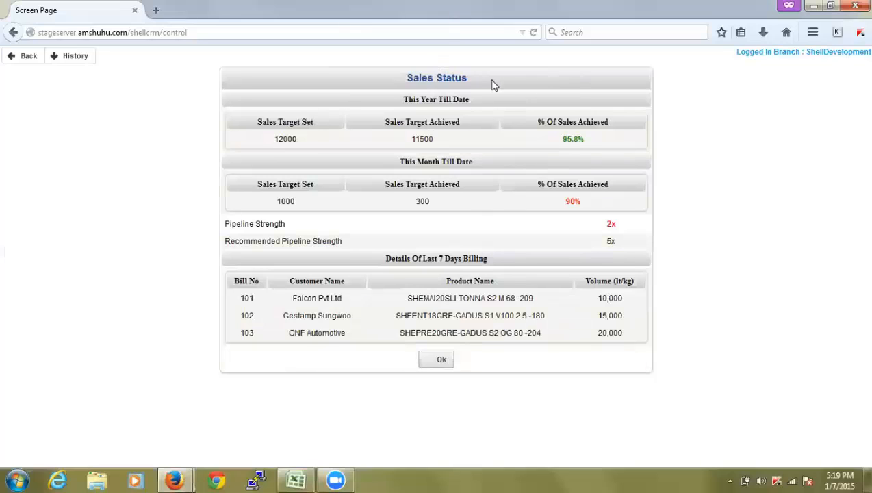
Acknowledge the Sales Status summary with Ok
{"action": "left_click", "coordinate": [439, 359]}
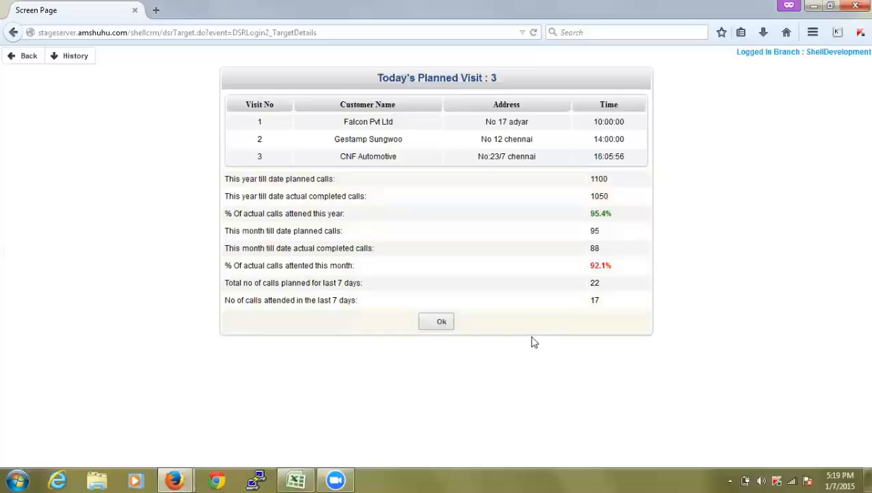
{"action": "left_click", "coordinate": [437, 322]}
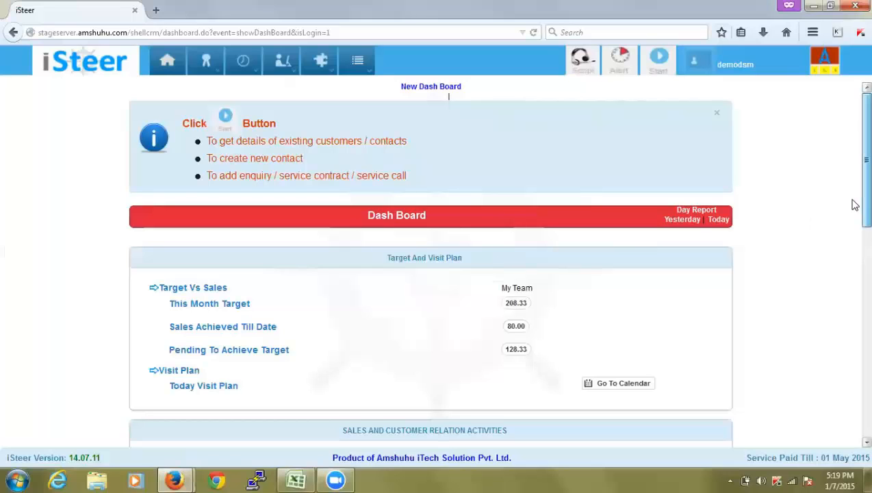
{"action": "scroll", "coordinate": [852, 220], "scroll_direction": "down", "scroll_amount": 3}
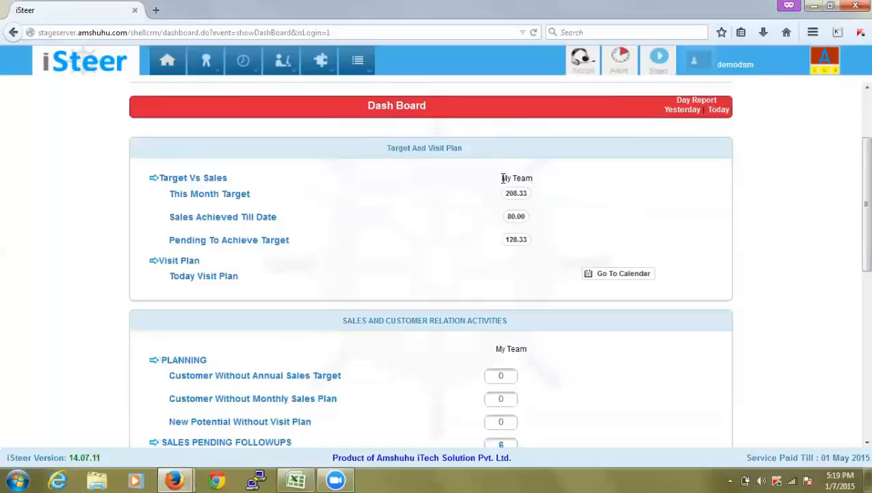
{"action": "left_click_drag", "start_coordinate": [501, 178], "coordinate": [534, 183]}
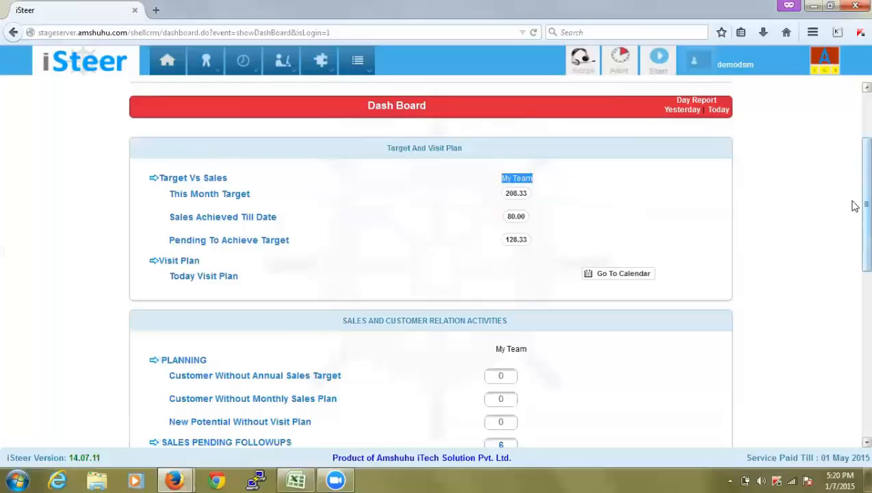
{"action": "left_click", "coordinate": [802, 209]}
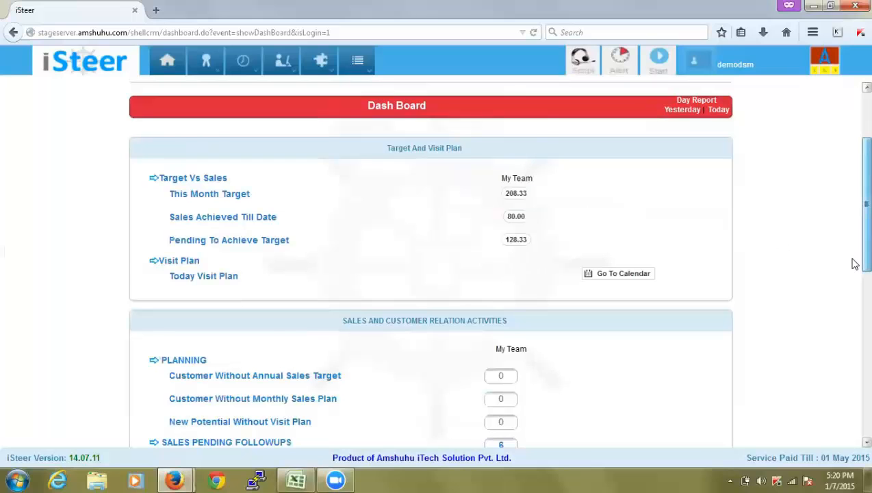
{"action": "scroll", "coordinate": [852, 263], "scroll_direction": "down", "scroll_amount": 4}
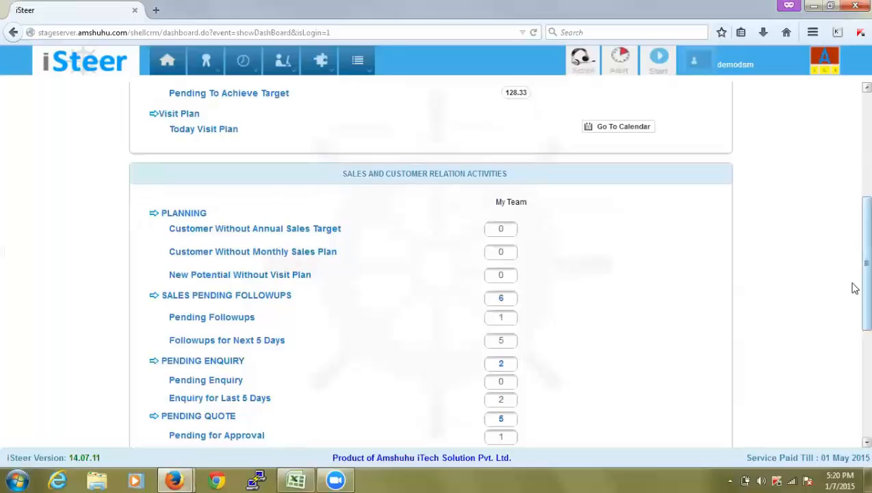
{"action": "left_click_drag", "start_coordinate": [855, 286], "coordinate": [854, 341]}
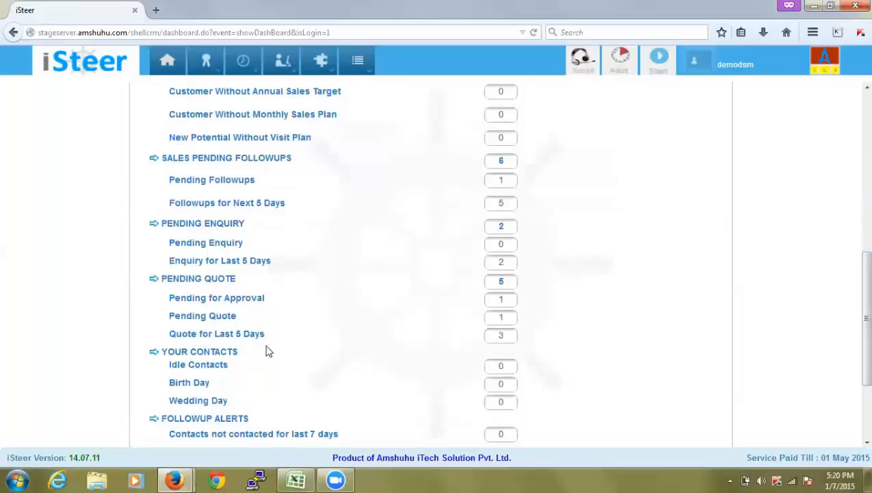
{"action": "mouse_move", "coordinate": [854, 307]}
{"action": "left_mouse_down"}
{"action": "mouse_move", "coordinate": [855, 362]}
{"action": "mouse_move", "coordinate": [853, 315]}
{"action": "left_mouse_up"}
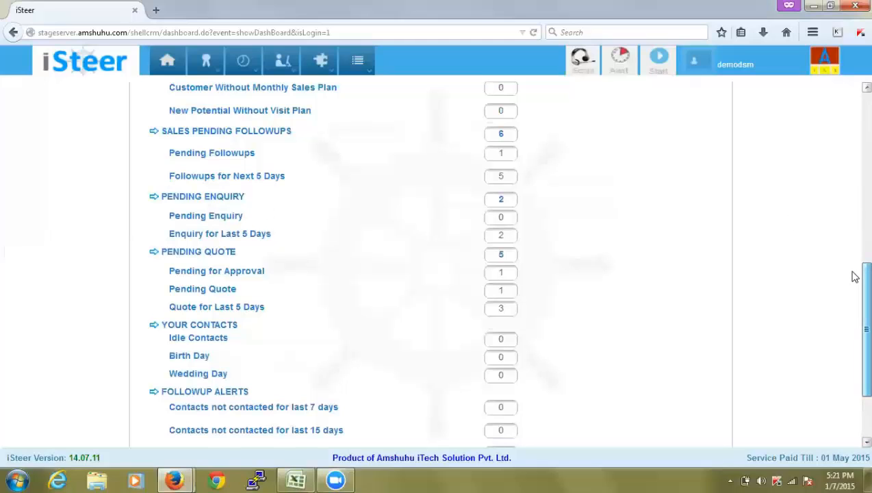
{"action": "scroll", "coordinate": [855, 198], "scroll_direction": "up", "scroll_amount": 3}
{"action": "scroll", "coordinate": [853, 175], "scroll_direction": "up", "scroll_amount": 8}
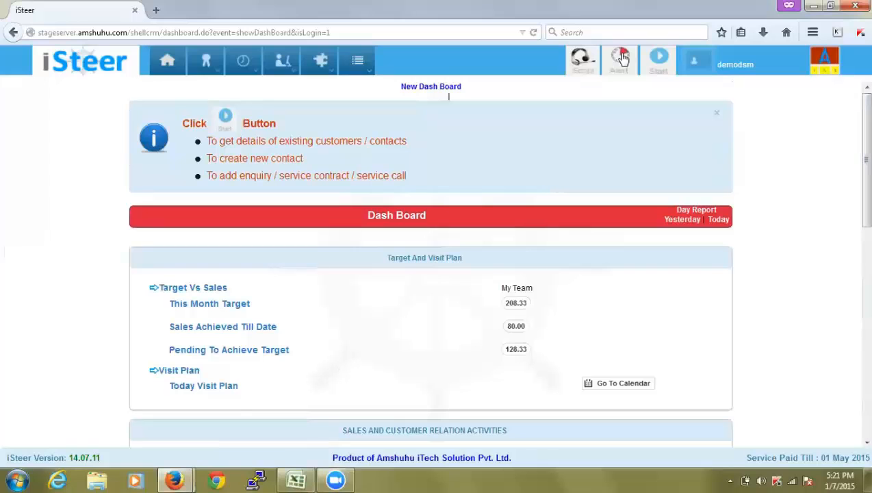
Open Master > Set Annual Target For DSR and search to show the 2500 target and pipeline figures
{"action": "mouse_move", "coordinate": [214, 64]}
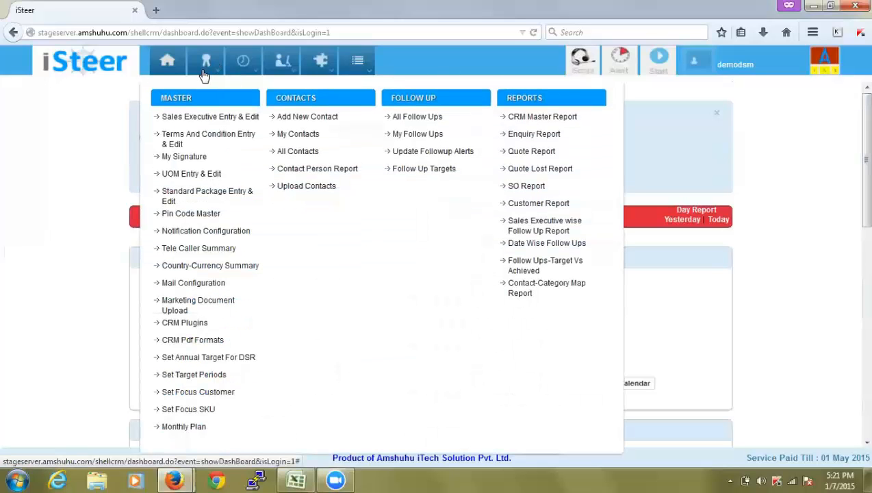
{"action": "left_click", "coordinate": [213, 364]}
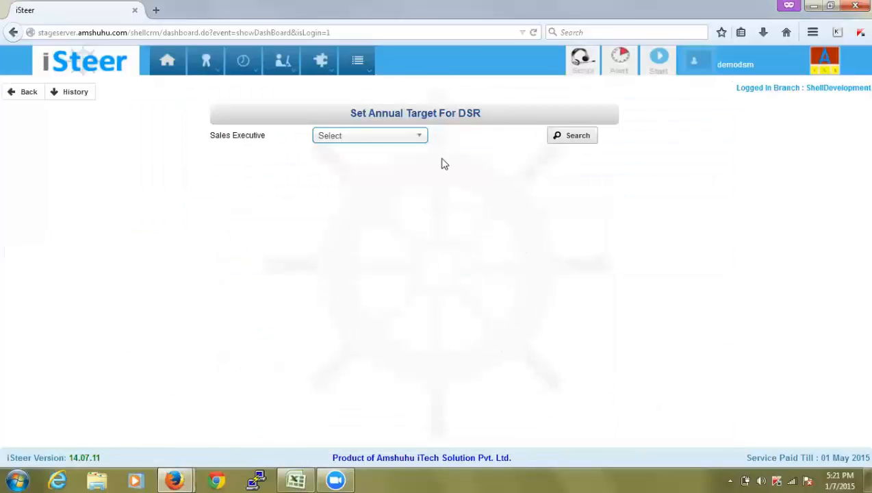
{"action": "left_click", "coordinate": [588, 139]}
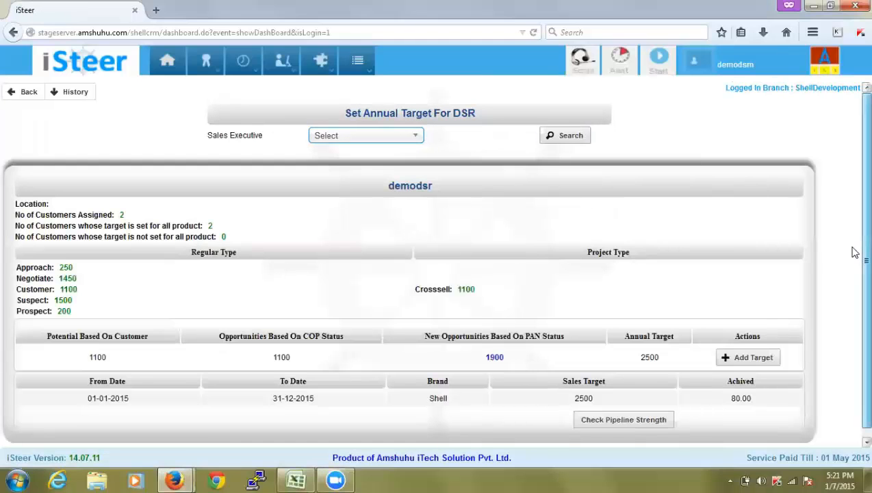
{"action": "scroll", "coordinate": [854, 260], "scroll_direction": "down", "scroll_amount": 1}
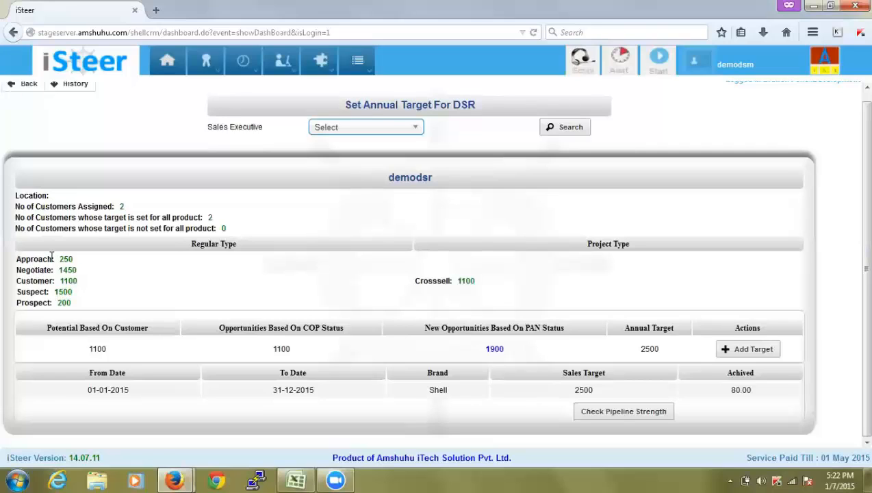
{"action": "left_click_drag", "start_coordinate": [69, 270], "coordinate": [110, 285]}
{"action": "left_click", "coordinate": [110, 285]}
{"action": "left_click", "coordinate": [494, 349]}
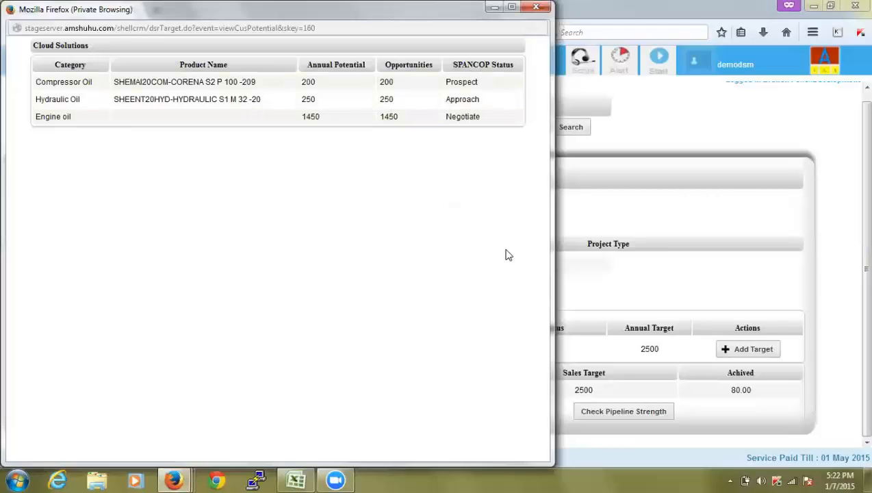
{"action": "left_click", "coordinate": [538, 8]}
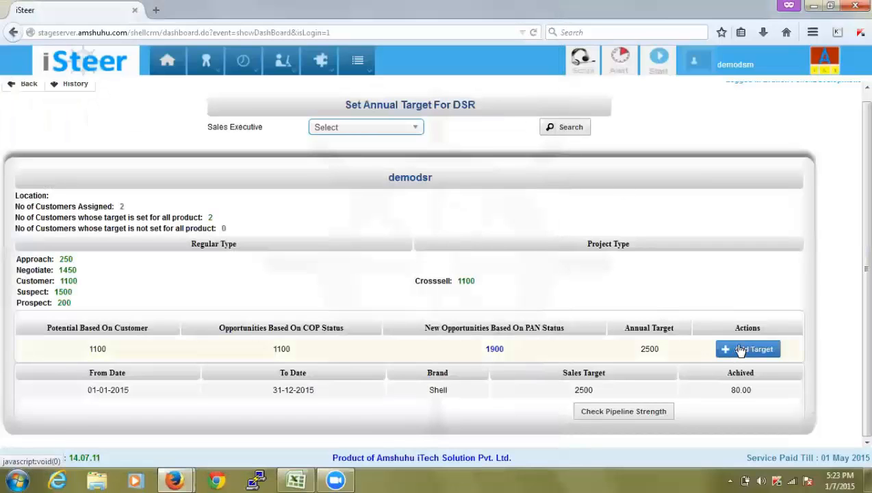
Save the 2500 Shell annual target for 01-01-2015 to 31-12-2015 and confirm the update
{"action": "left_click", "coordinate": [741, 351]}
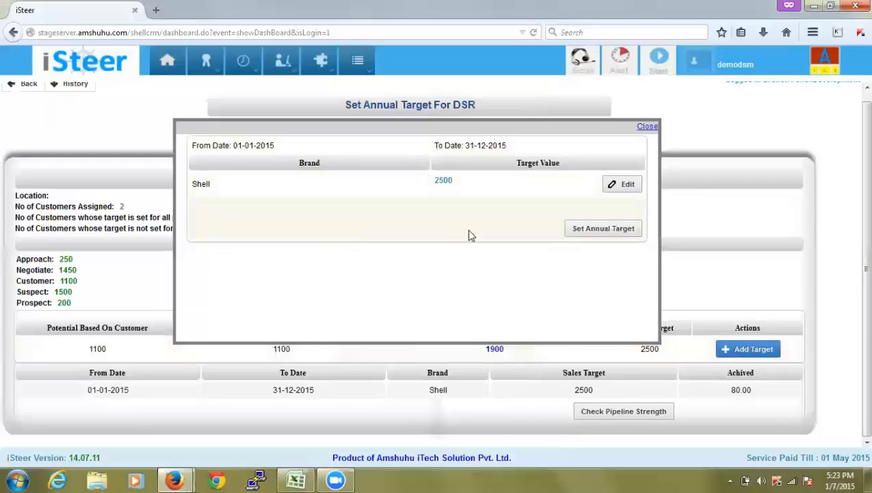
{"action": "left_click", "coordinate": [619, 190]}
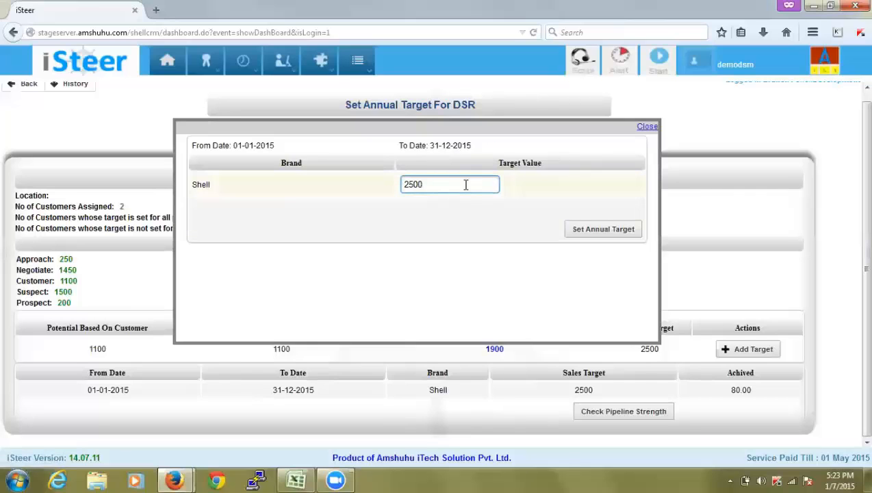
{"action": "left_click", "coordinate": [620, 230]}
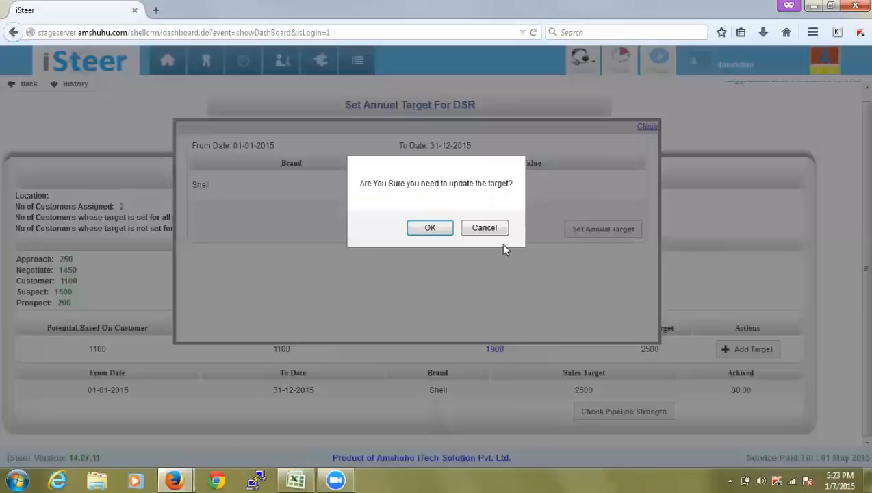
{"action": "left_click", "coordinate": [422, 232]}
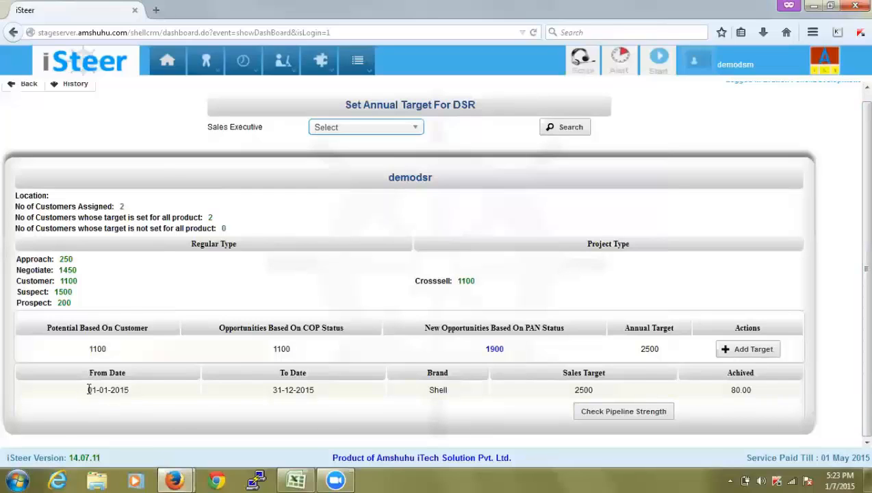
{"action": "left_click_drag", "start_coordinate": [88, 390], "coordinate": [165, 387]}
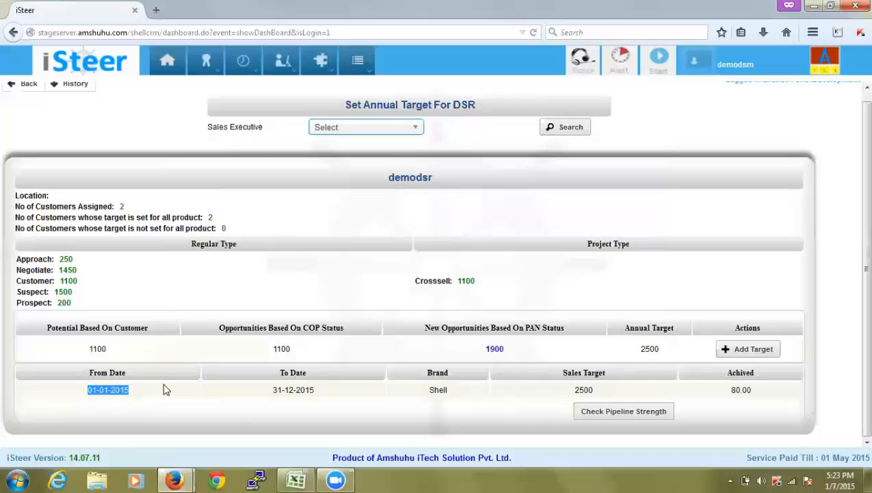
{"action": "left_click", "coordinate": [86, 378]}
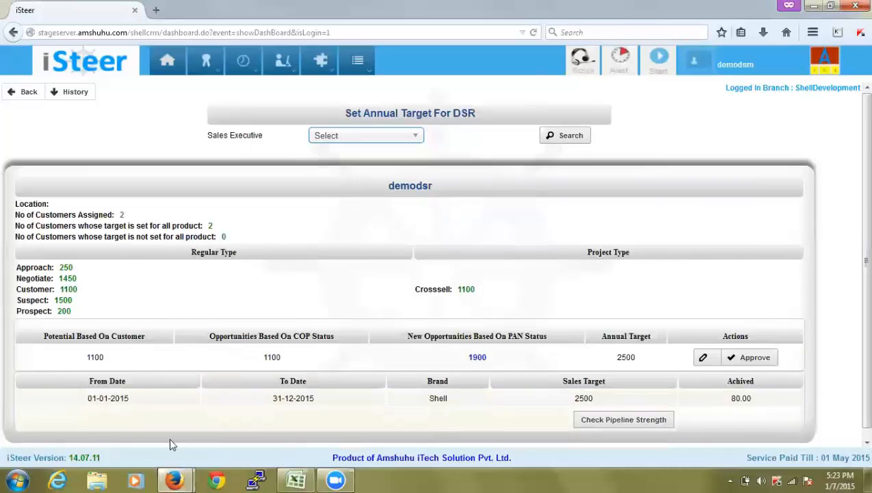
{"action": "left_click", "coordinate": [615, 426]}
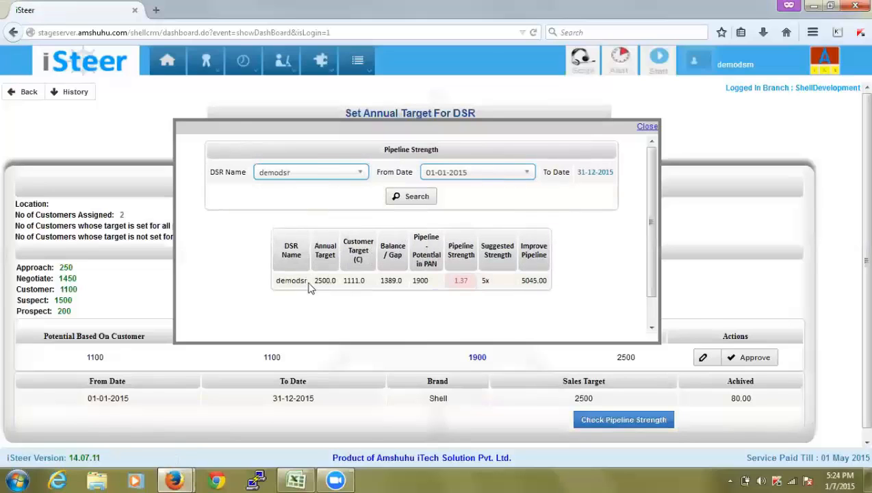
{"action": "left_click_drag", "start_coordinate": [328, 248], "coordinate": [327, 256]}
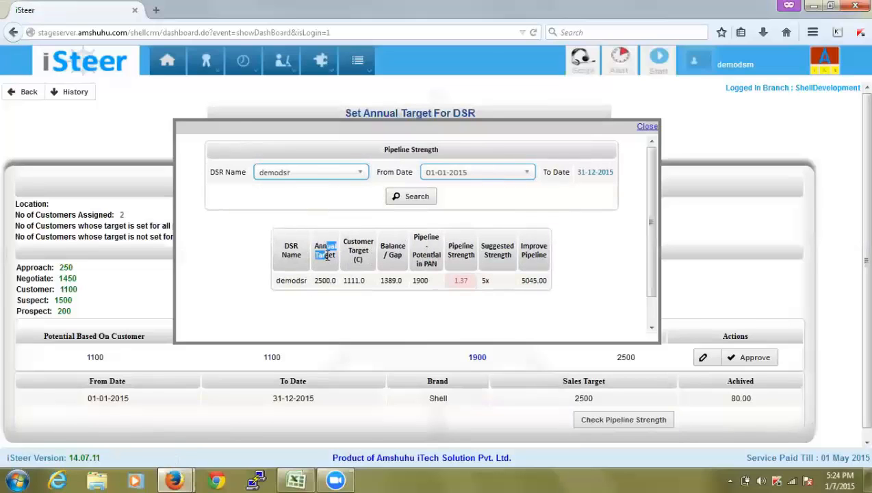
{"action": "left_click", "coordinate": [329, 258]}
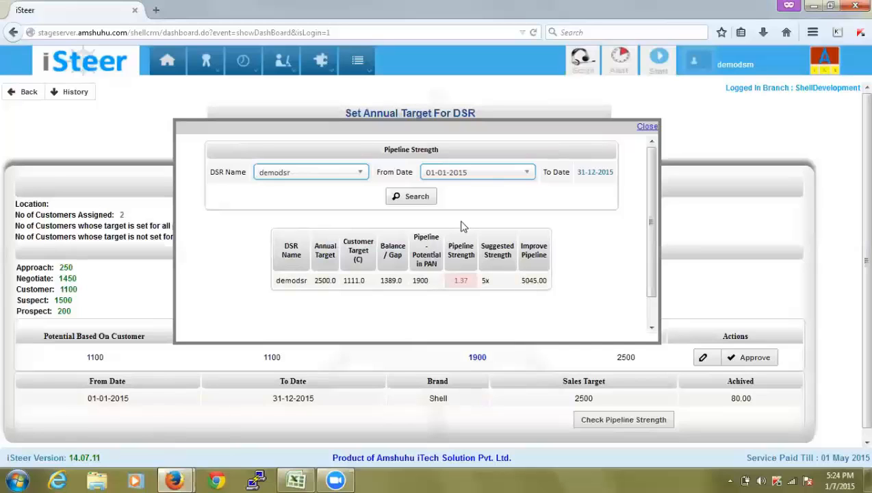
{"action": "left_click", "coordinate": [646, 128]}
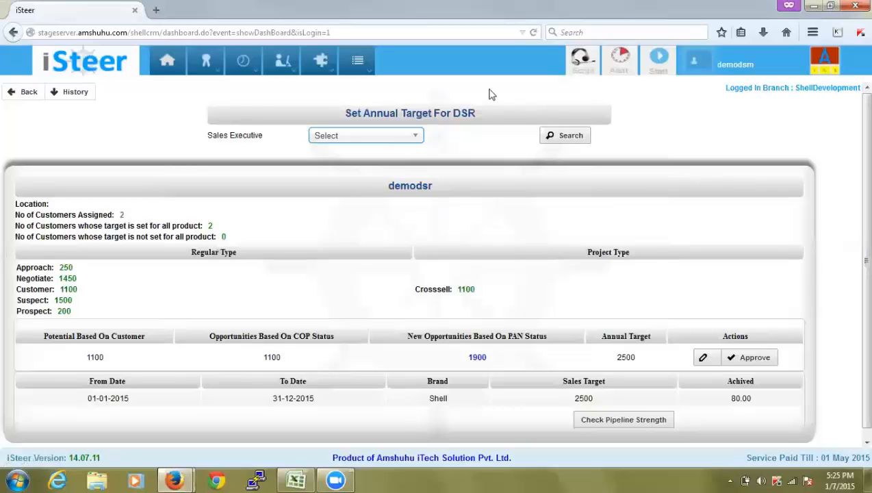
{"action": "left_click", "coordinate": [359, 61]}
{"action": "mouse_move", "coordinate": [383, 87]}
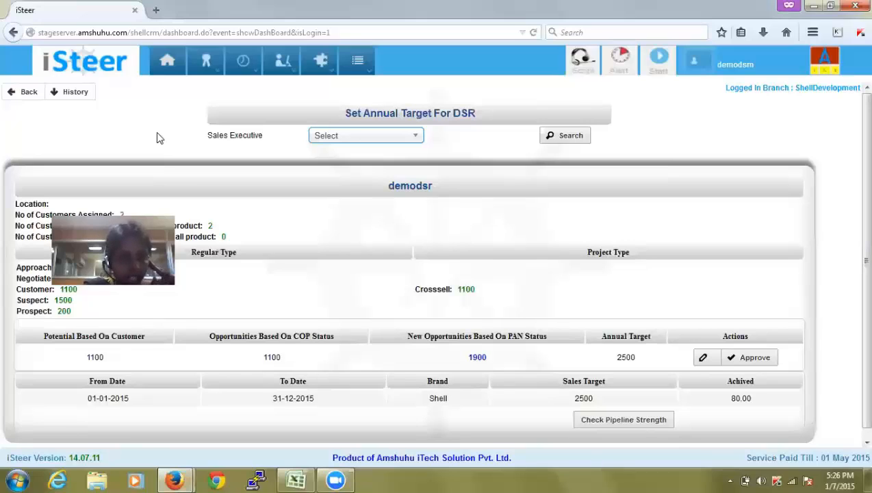
{"action": "mouse_move", "coordinate": [361, 60]}
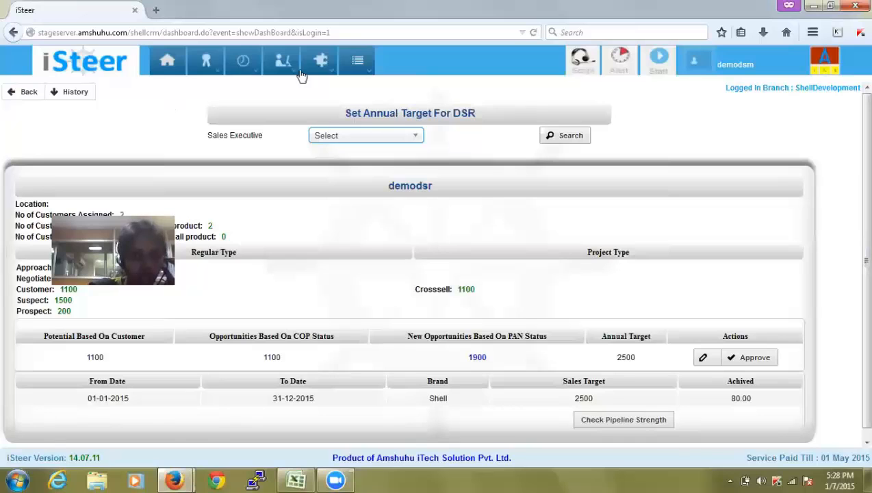
{"action": "mouse_move", "coordinate": [359, 62]}
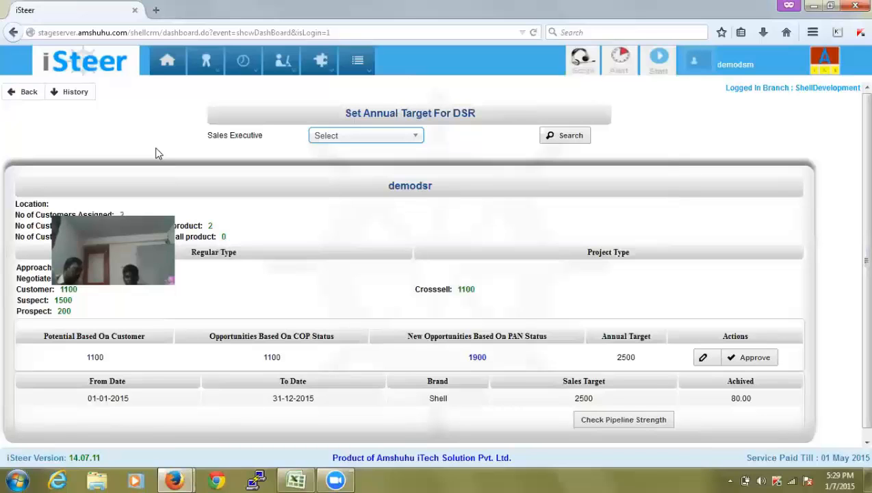
{"action": "mouse_move", "coordinate": [208, 60]}
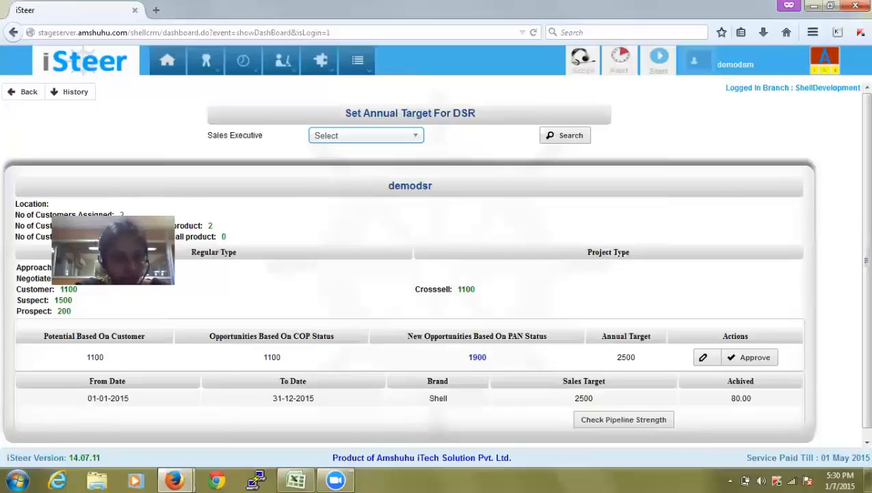
{"action": "left_click", "coordinate": [357, 60]}
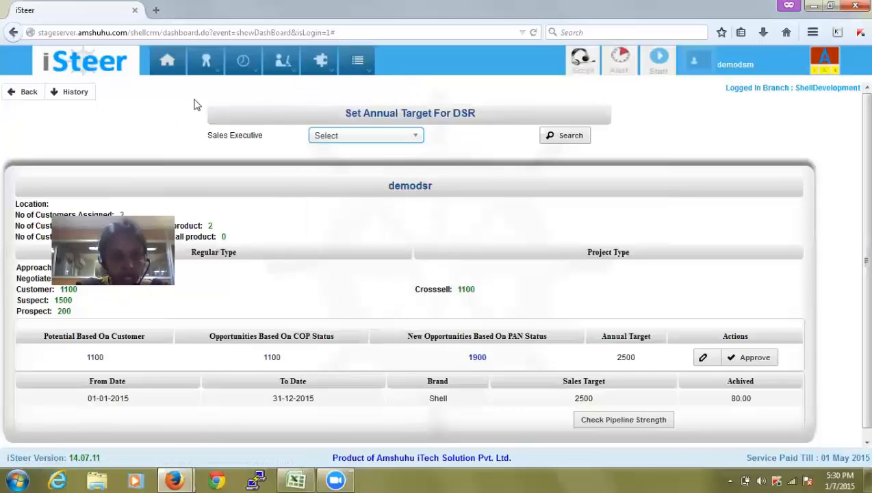
Open the DSR Annual Sales (Target Vs Actual) report and select demodsr as DSR name
{"action": "left_click", "coordinate": [358, 62]}
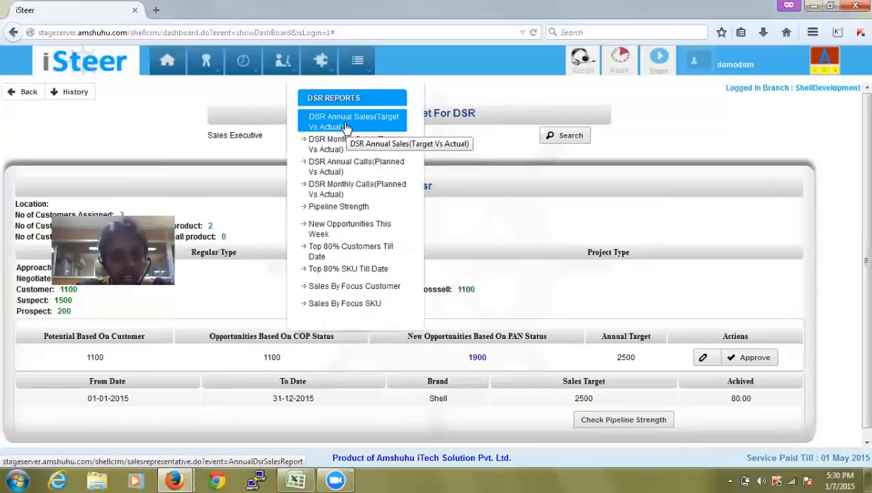
{"action": "left_click", "coordinate": [346, 123]}
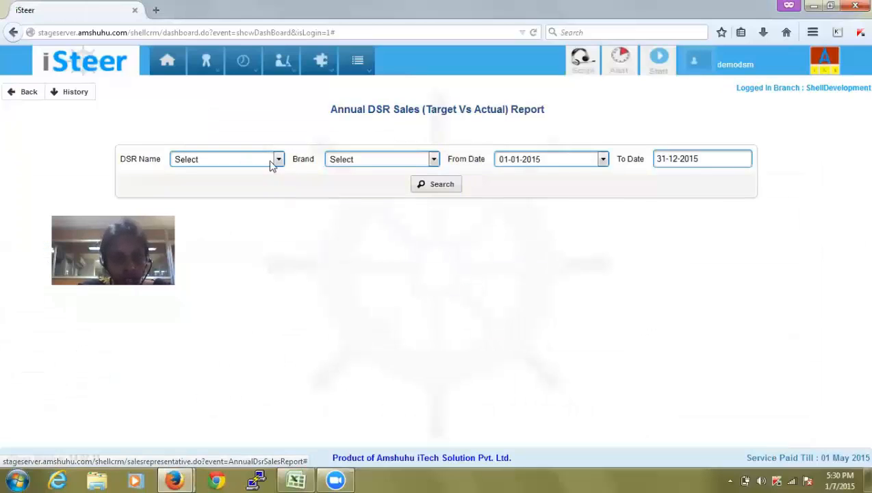
{"action": "left_click", "coordinate": [272, 161]}
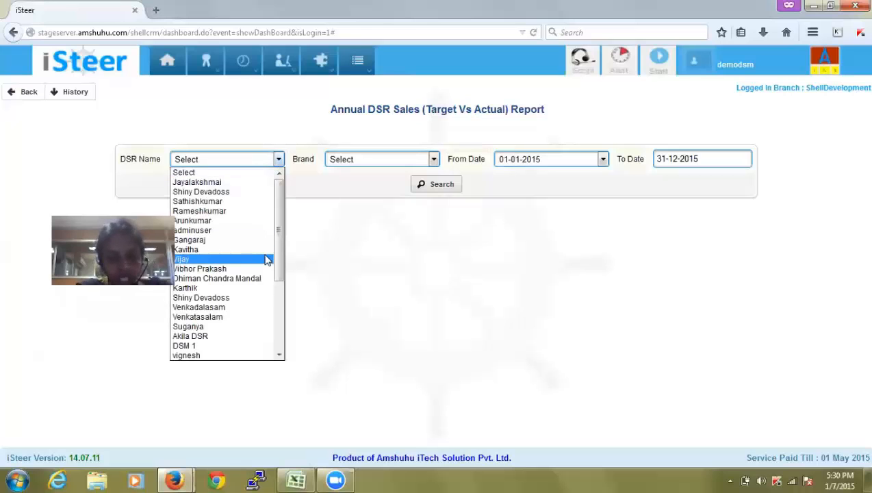
{"action": "key", "text": "End"}
{"action": "key", "text": "Return"}
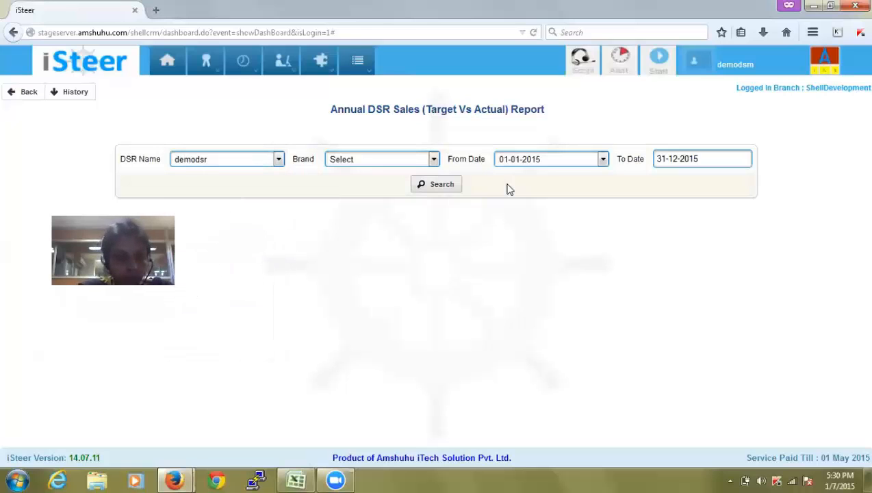
Generate demodsr's annual report (2500 target, 80.0 actual, 194.67%) and check the From Date years
{"action": "left_click", "coordinate": [449, 188]}
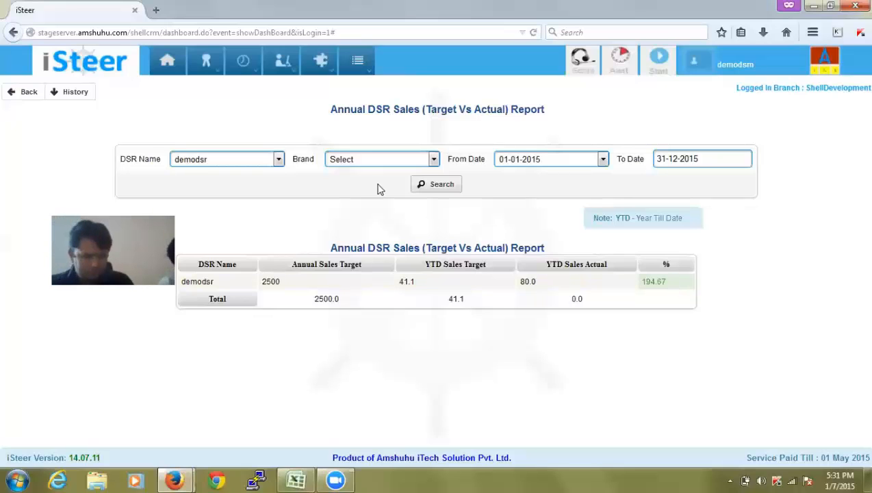
{"action": "left_click", "coordinate": [360, 60]}
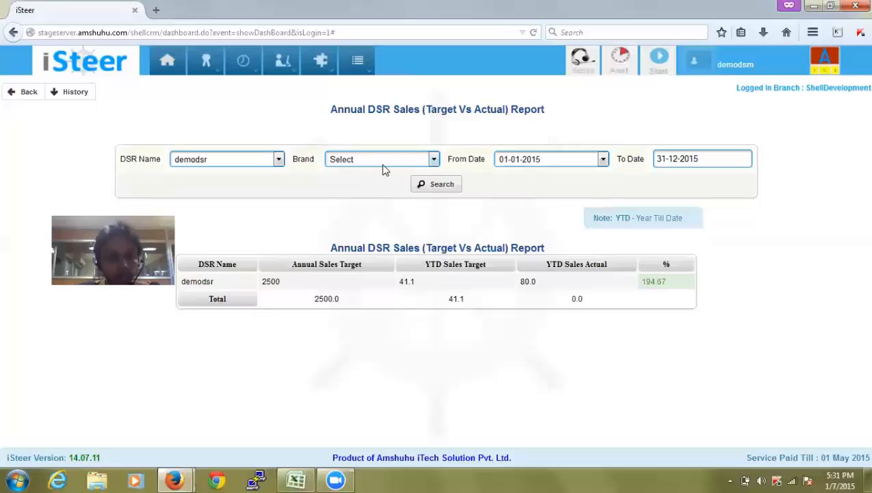
{"action": "left_click", "coordinate": [362, 61]}
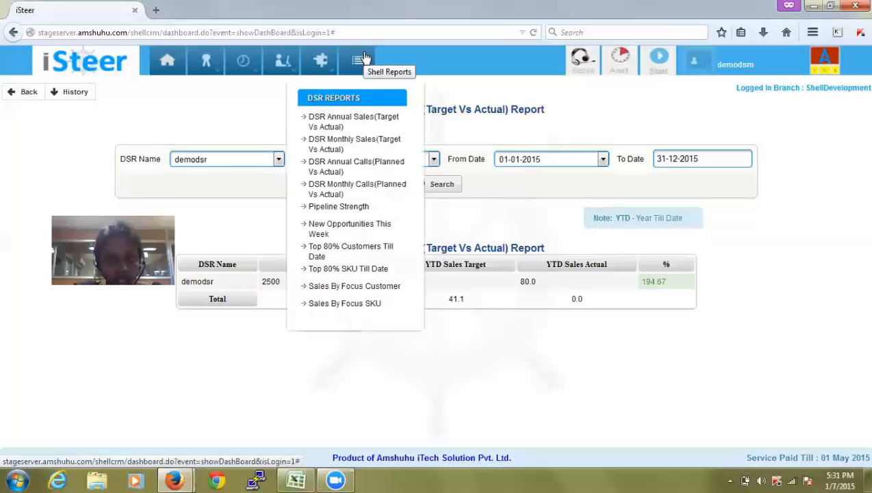
{"action": "left_click", "coordinate": [554, 159]}
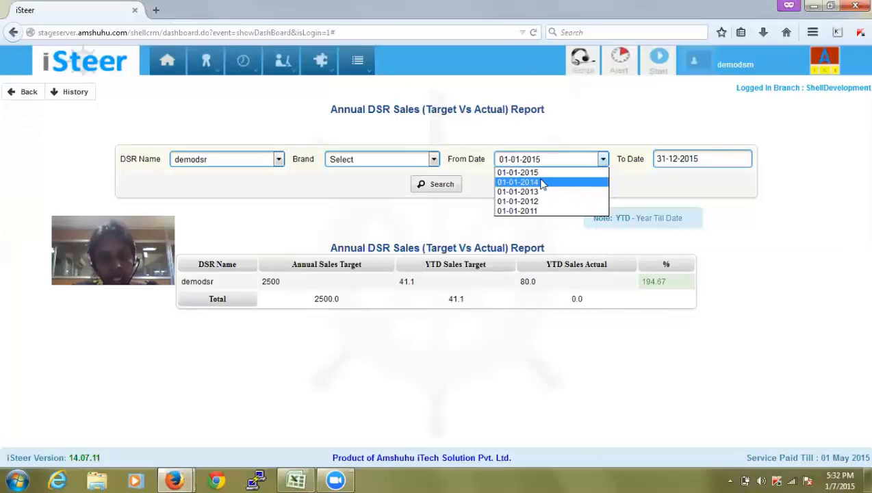
{"action": "left_click", "coordinate": [354, 71]}
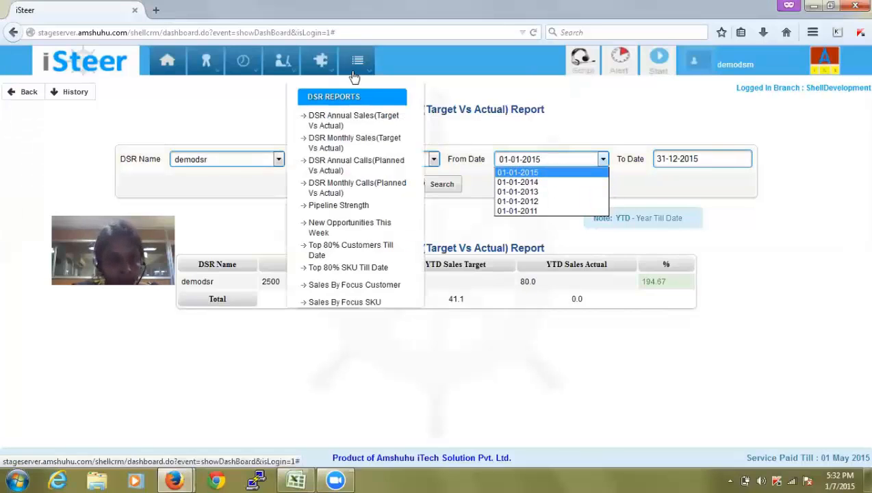
Run the Monthly DSR Sales report, then filter to demodsr: 208.33 target, 80.00 actual, 170.07%
{"action": "left_click", "coordinate": [366, 151]}
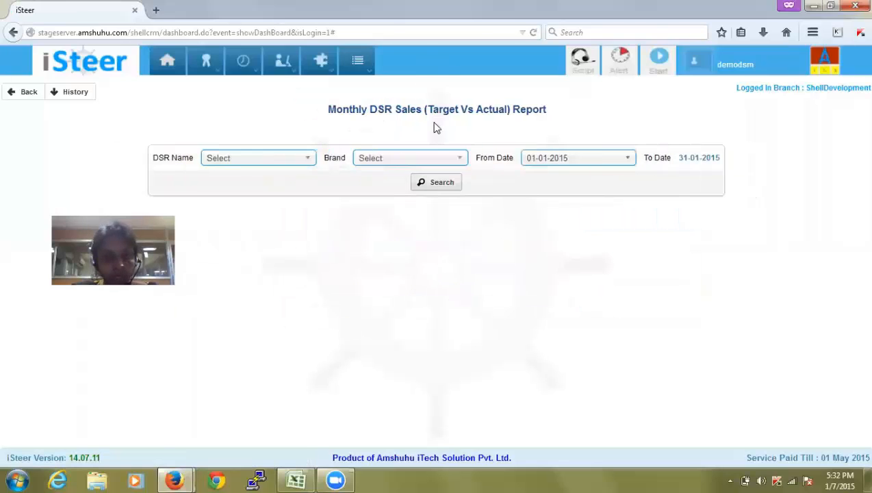
{"action": "left_click", "coordinate": [426, 183]}
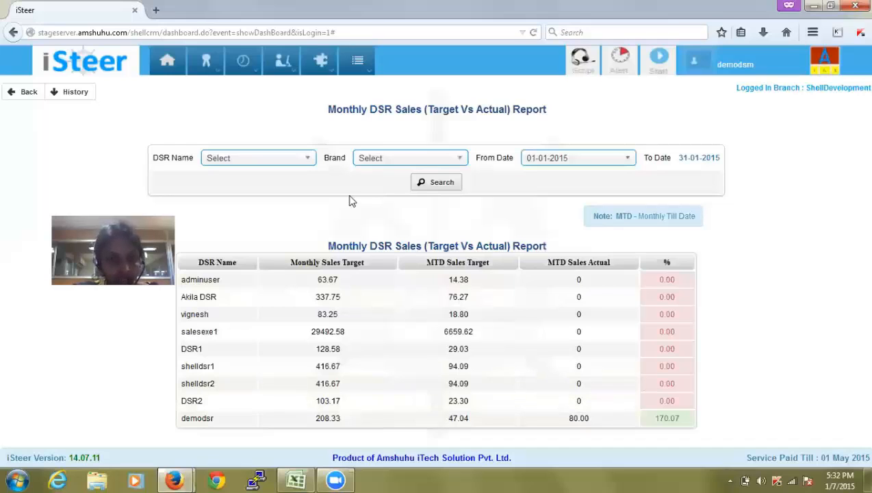
{"action": "left_click", "coordinate": [306, 163]}
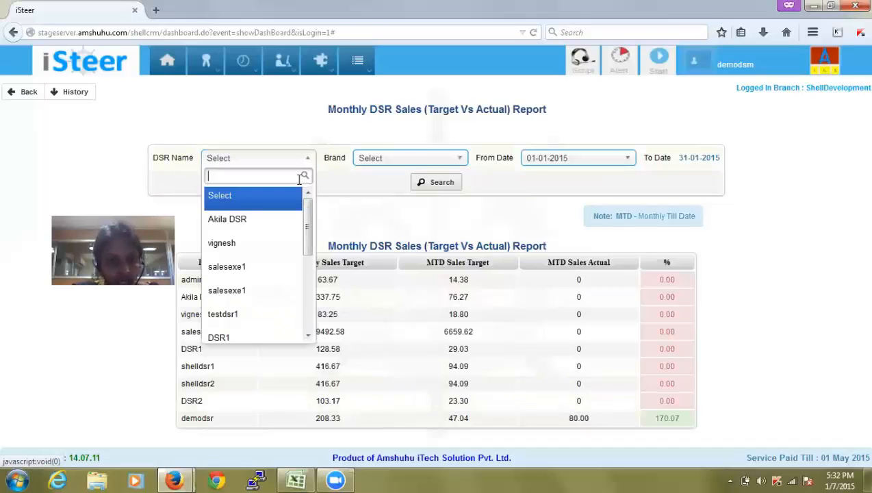
{"action": "type", "text": "demo"}
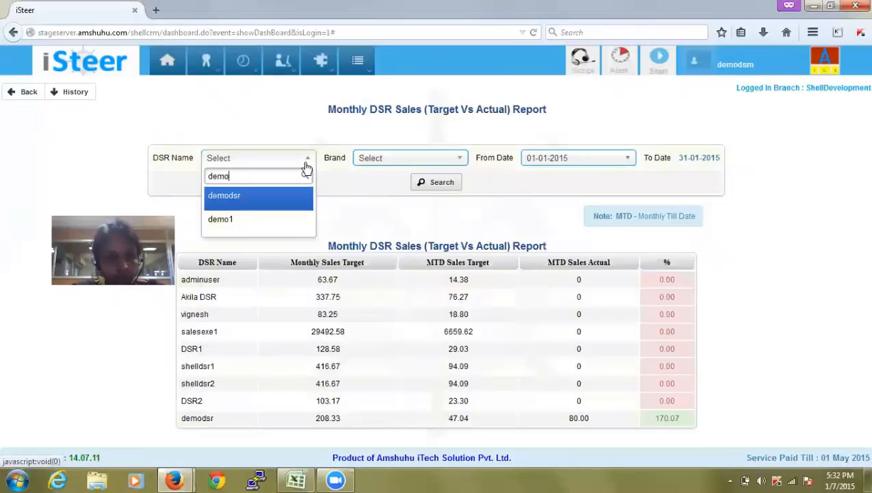
{"action": "key", "text": "Return"}
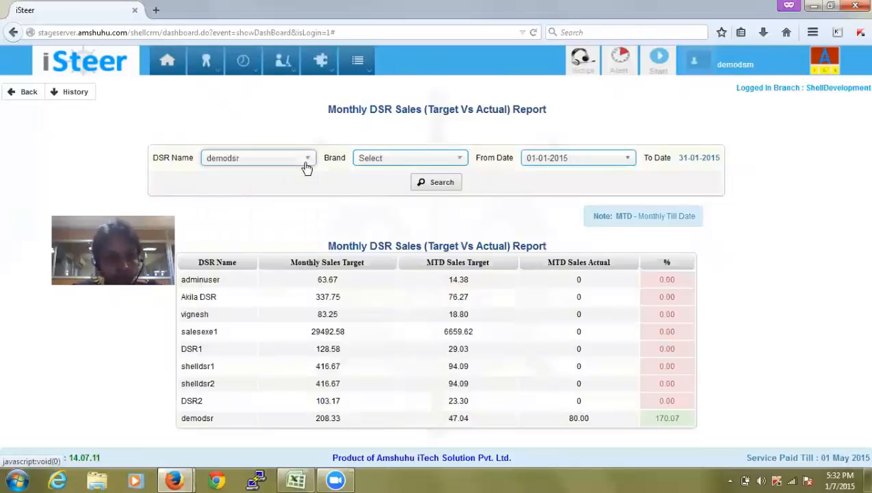
{"action": "left_click", "coordinate": [427, 185]}
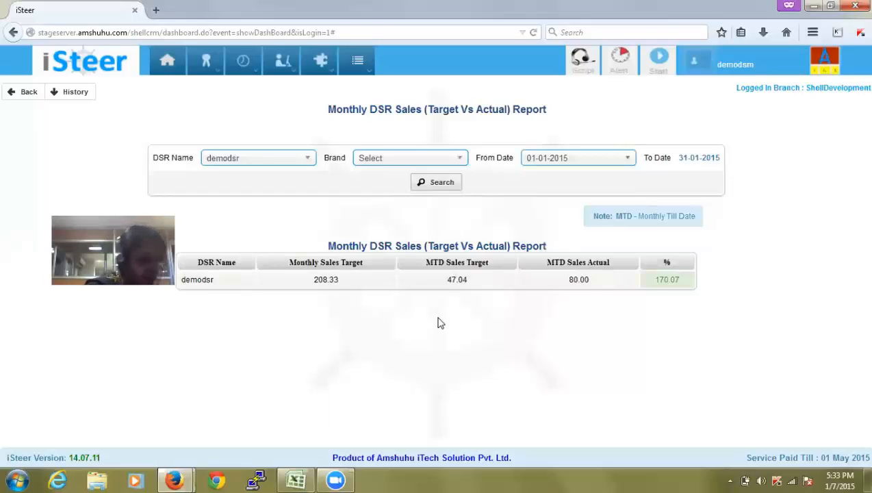
Open the DSR Annual Calls report and review the first row's planned and completed calls
{"action": "mouse_move", "coordinate": [355, 75]}
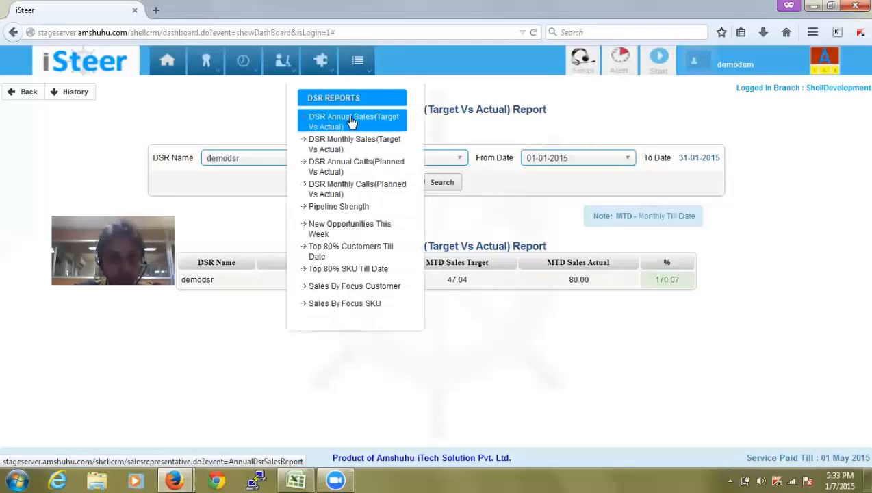
{"action": "left_click", "coordinate": [347, 167]}
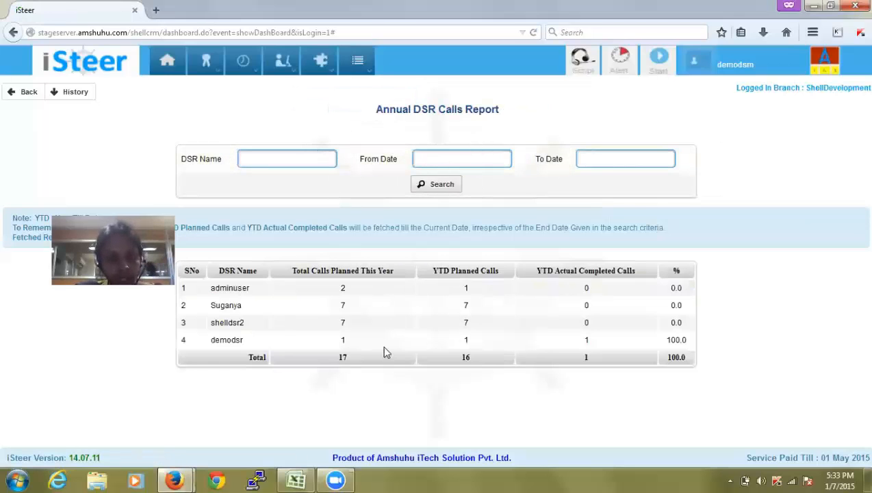
{"action": "double_click", "coordinate": [343, 288]}
{"action": "left_click", "coordinate": [379, 283]}
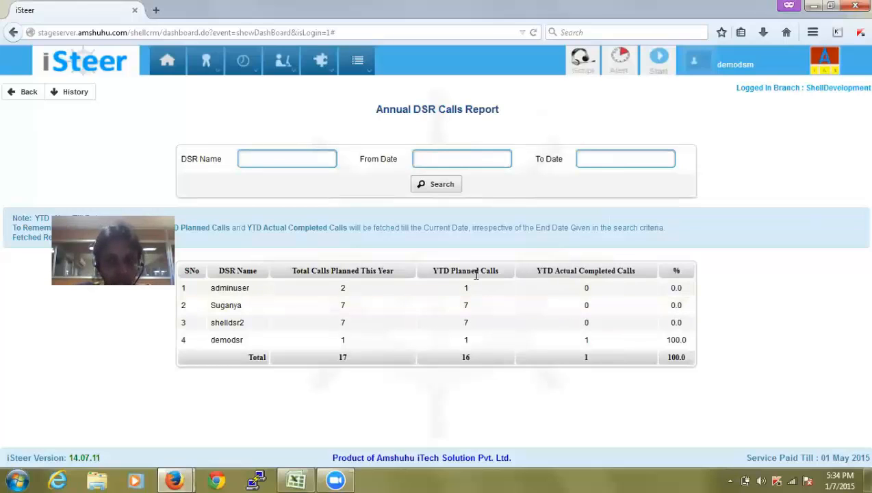
{"action": "double_click", "coordinate": [586, 288]}
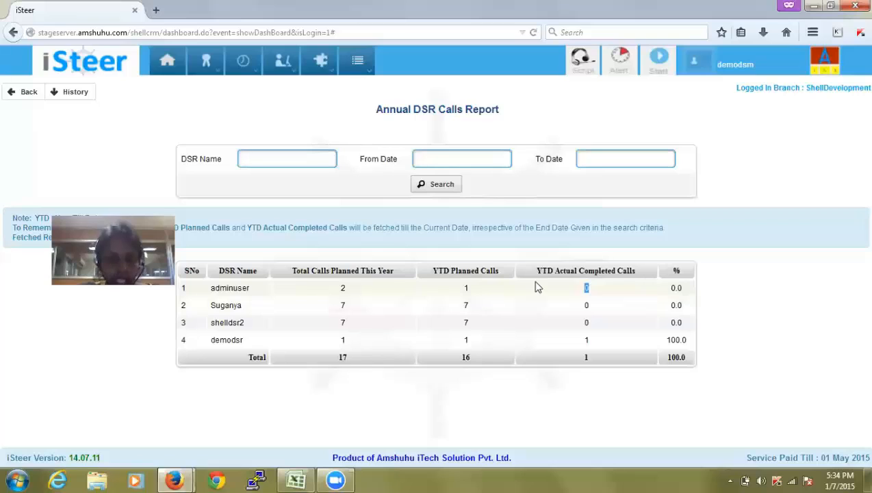
{"action": "left_click", "coordinate": [596, 293]}
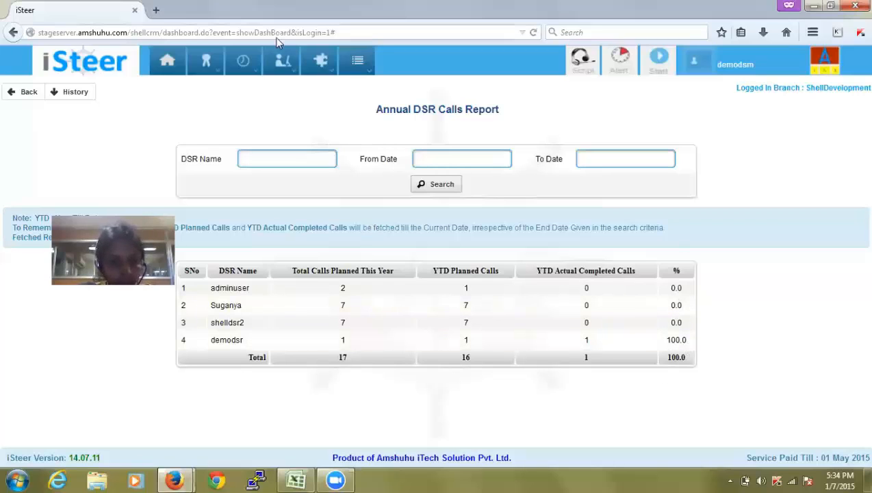
Run the DSR Monthly Calls report showing four DSRs, 16 planned and 1 completed
{"action": "mouse_move", "coordinate": [356, 66]}
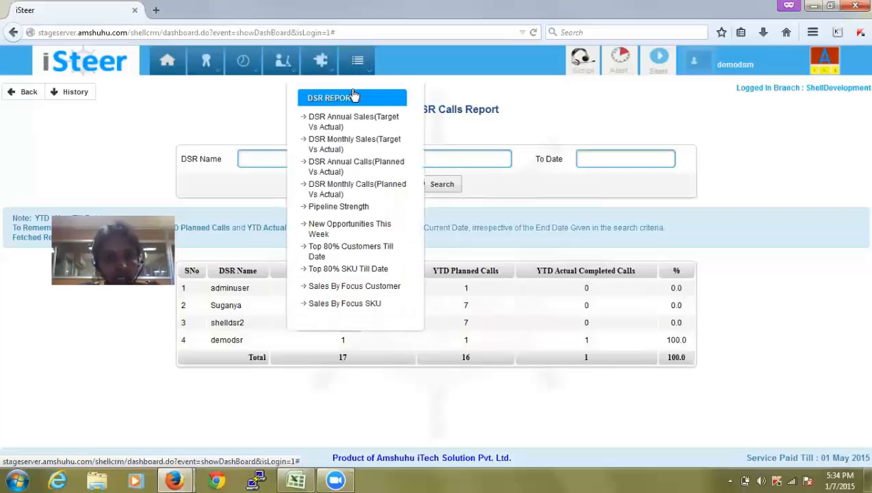
{"action": "left_click", "coordinate": [342, 183]}
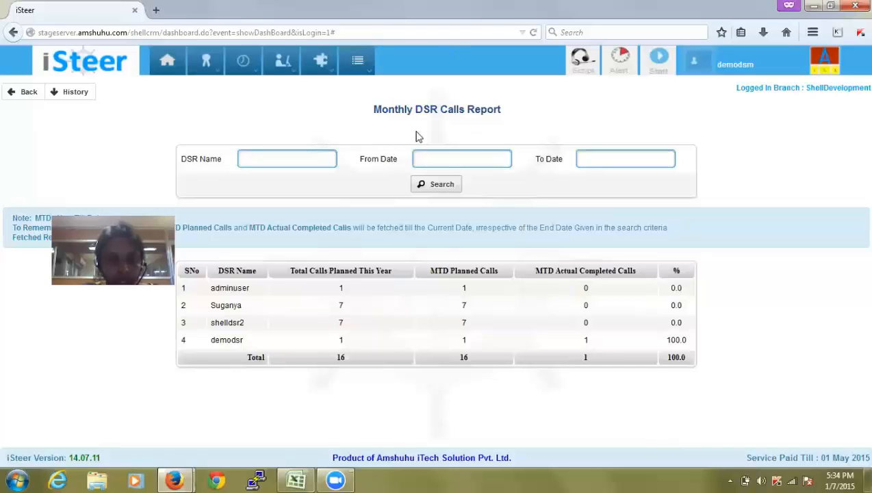
{"action": "left_click", "coordinate": [433, 185]}
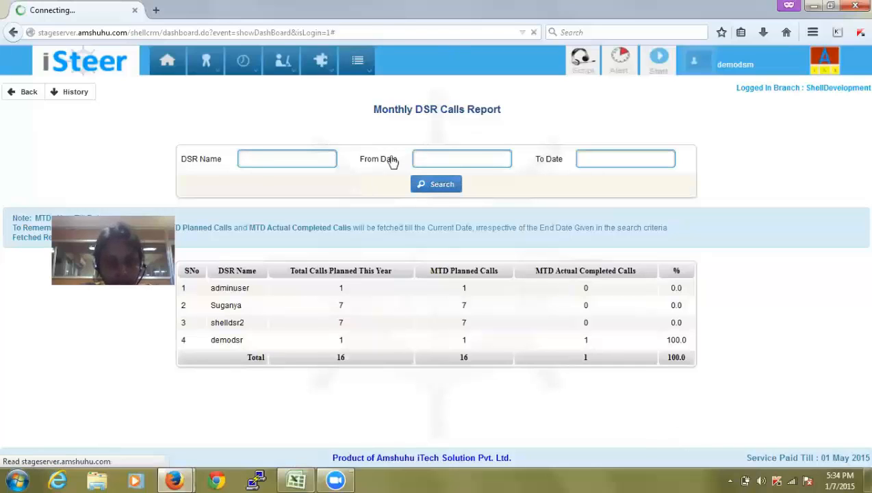
{"action": "left_click", "coordinate": [357, 61]}
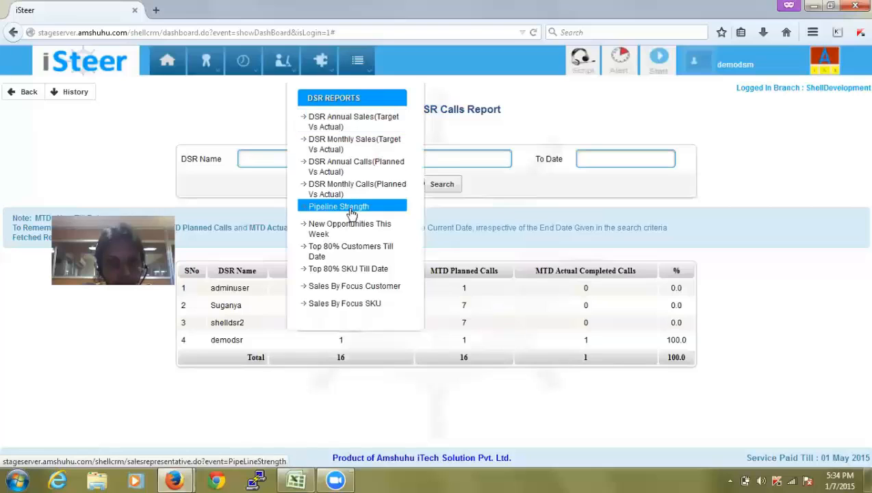
Run the Pipeline Strength report for demodsr: 1500.0 gap, 1.27 strength against suggested 5x
{"action": "left_click", "coordinate": [349, 208]}
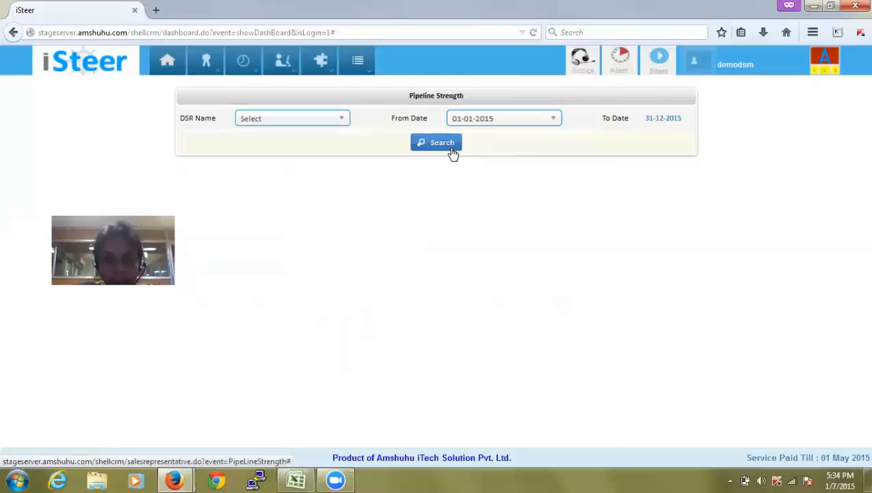
{"action": "left_click", "coordinate": [314, 126]}
{"action": "type", "text": "de"}
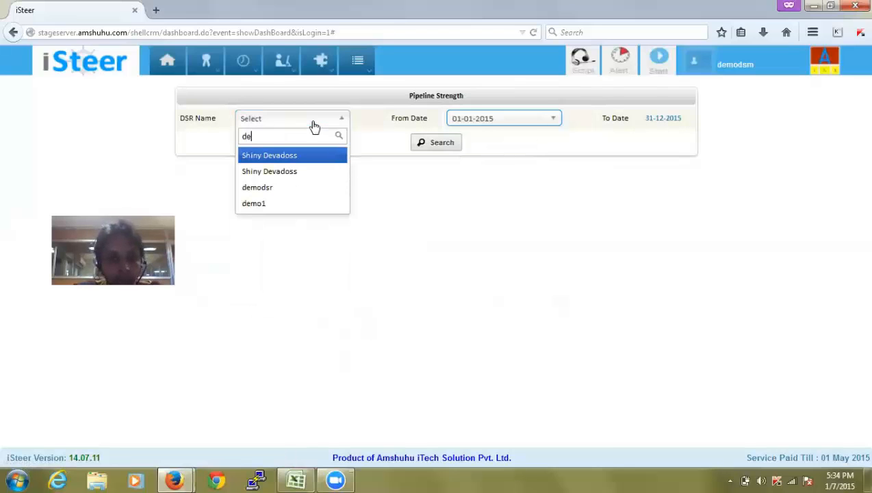
{"action": "left_click", "coordinate": [303, 188]}
{"action": "left_click", "coordinate": [426, 147]}
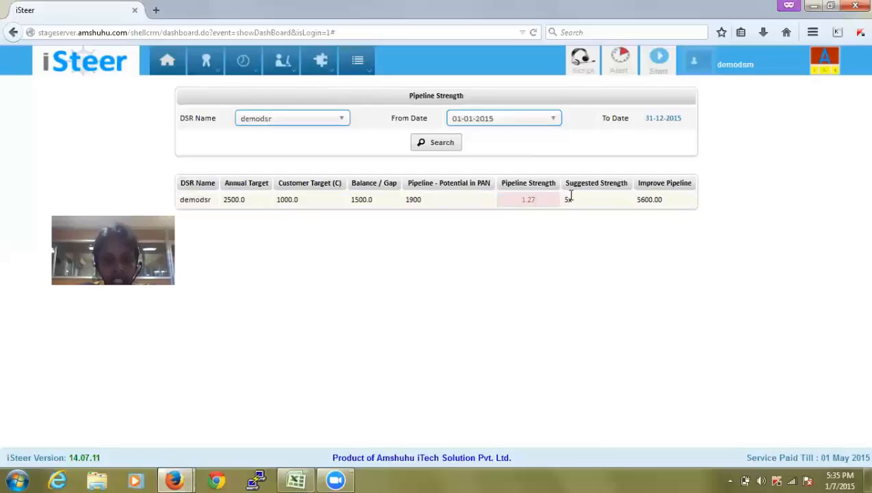
{"action": "left_click", "coordinate": [357, 62]}
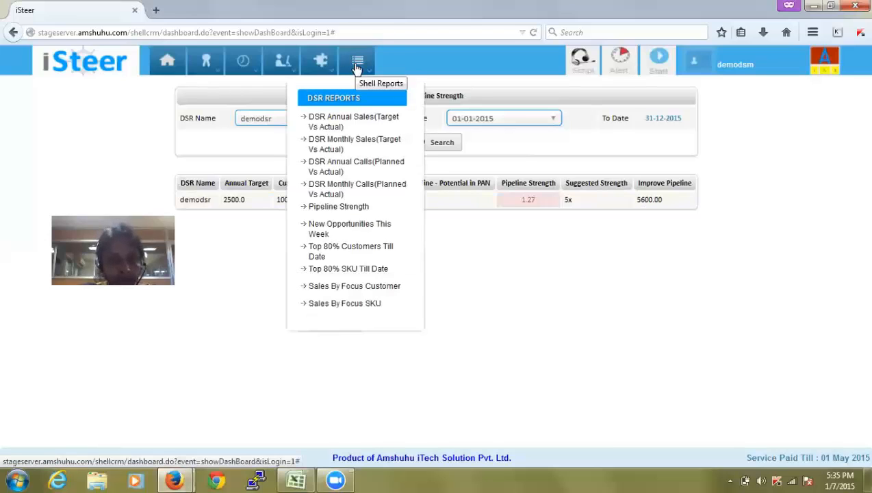
Run New Opportunities This Week for 2015-01-01 to 2015-01-07 and browse the 16 records
{"action": "left_click", "coordinate": [350, 228]}
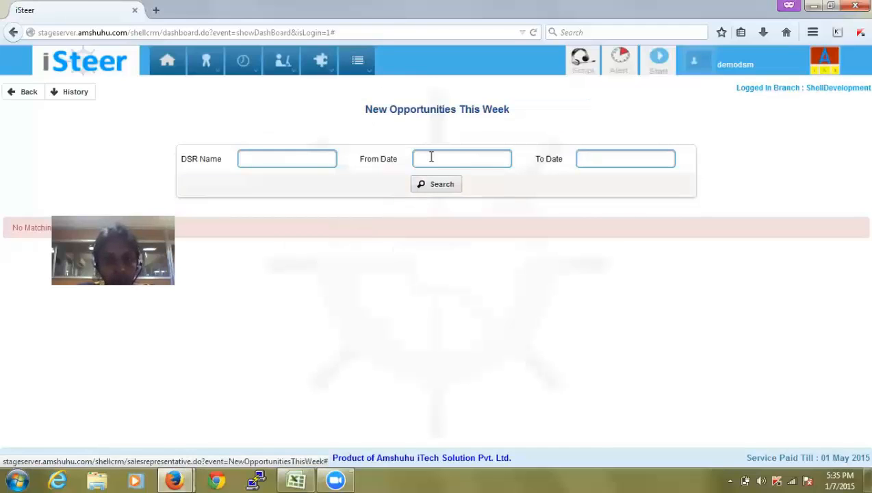
{"action": "left_click", "coordinate": [432, 157]}
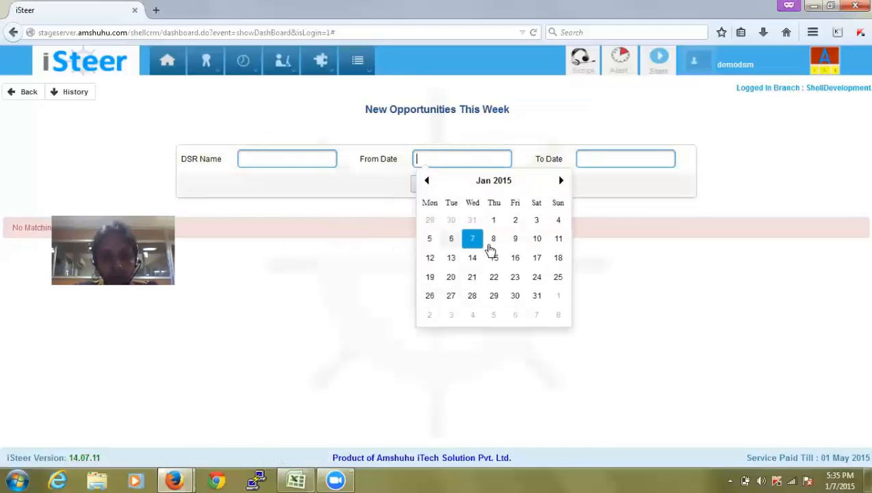
{"action": "left_click", "coordinate": [494, 221]}
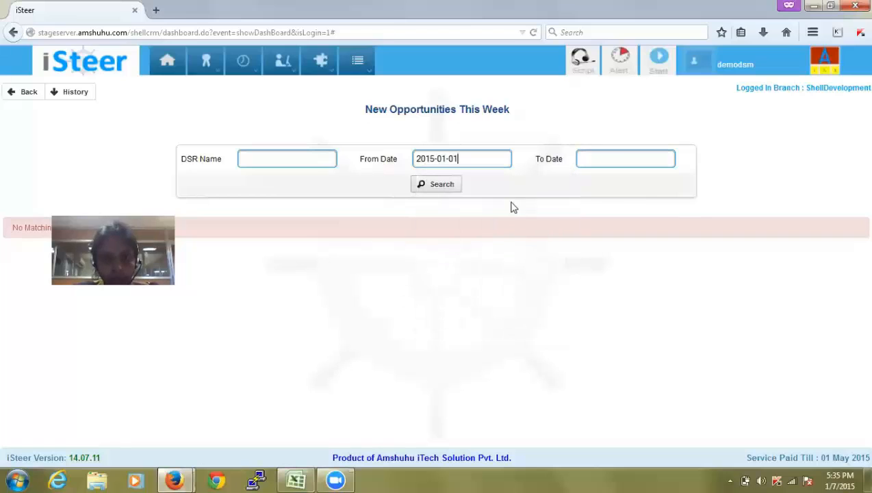
{"action": "left_click", "coordinate": [605, 160]}
{"action": "left_click", "coordinate": [637, 240]}
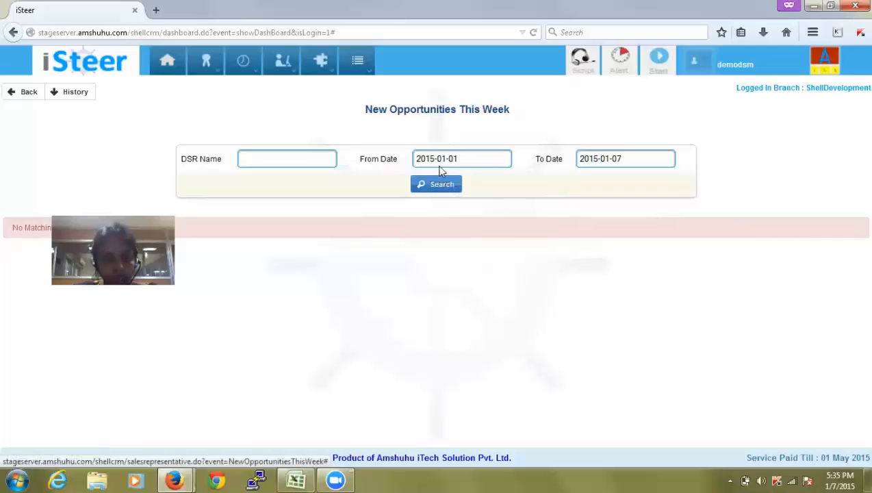
{"action": "left_click", "coordinate": [445, 189]}
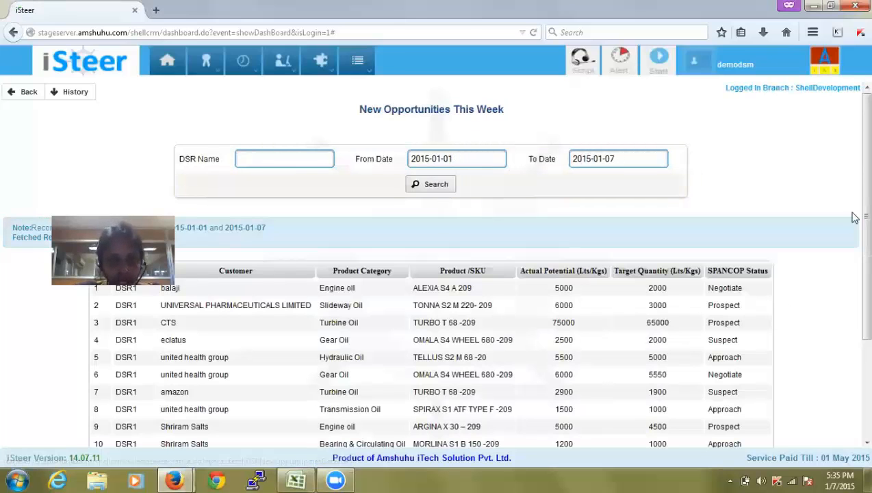
{"action": "scroll", "coordinate": [855, 209], "scroll_direction": "down", "scroll_amount": 3}
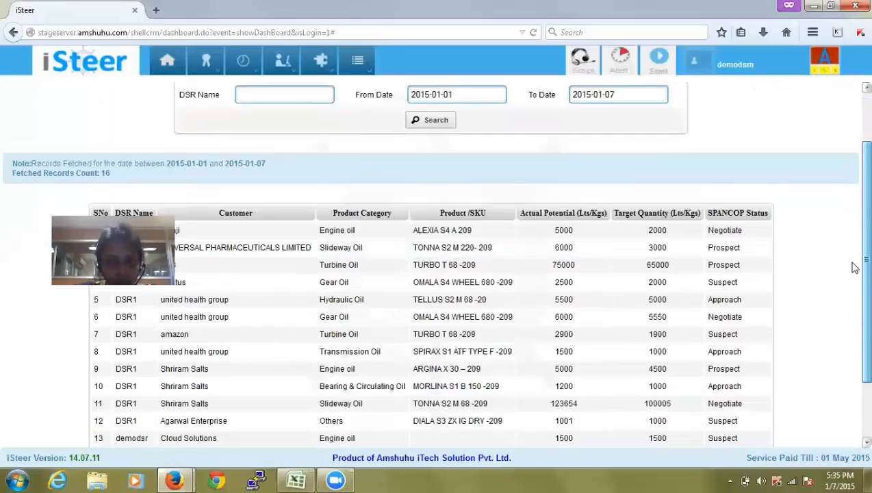
{"action": "scroll", "coordinate": [854, 301], "scroll_direction": "down", "scroll_amount": 3}
{"action": "scroll", "coordinate": [792, 224], "scroll_direction": "up", "scroll_amount": 6}
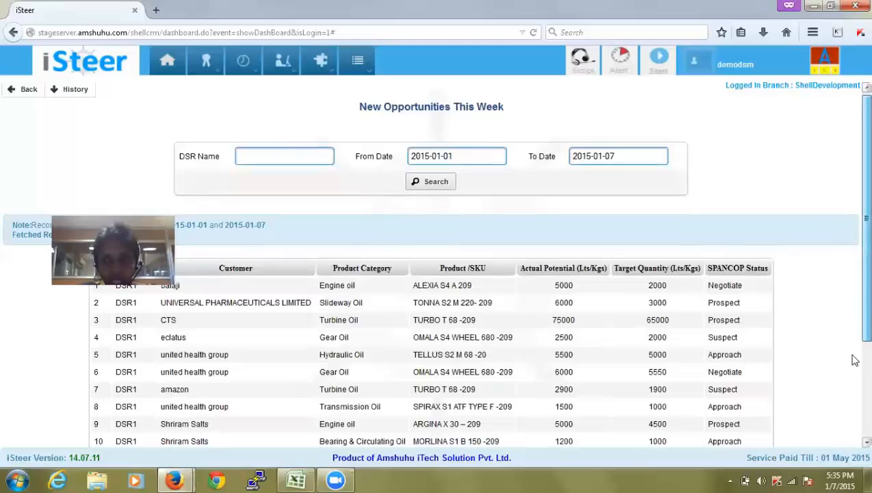
{"action": "scroll", "coordinate": [845, 353], "scroll_direction": "down", "scroll_amount": 4}
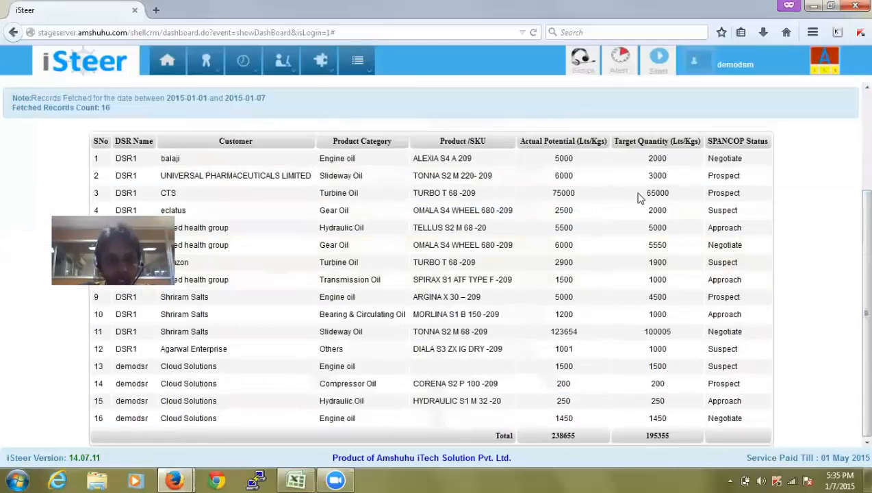
{"action": "scroll", "coordinate": [851, 137], "scroll_direction": "up", "scroll_amount": 4}
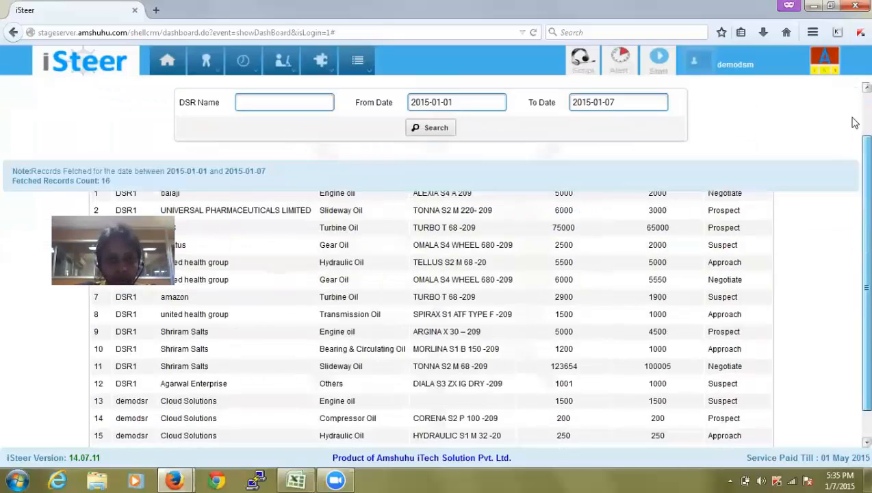
{"action": "mouse_move", "coordinate": [369, 72]}
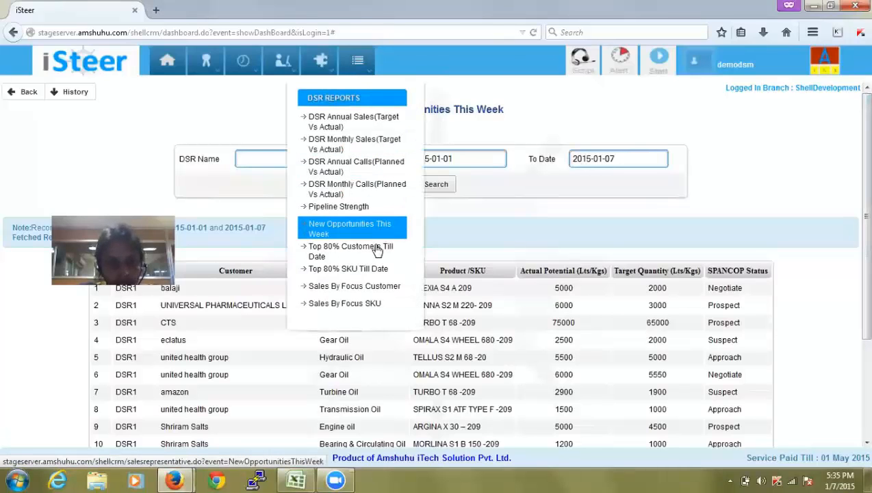
Run the Top 80% Customers Till Date report filtered to DSR demodsr
{"action": "left_click", "coordinate": [376, 249]}
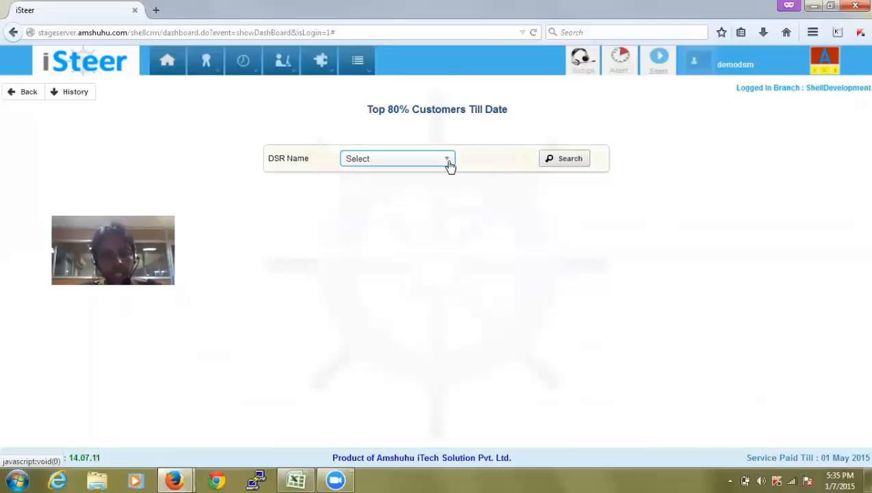
{"action": "left_click", "coordinate": [559, 158]}
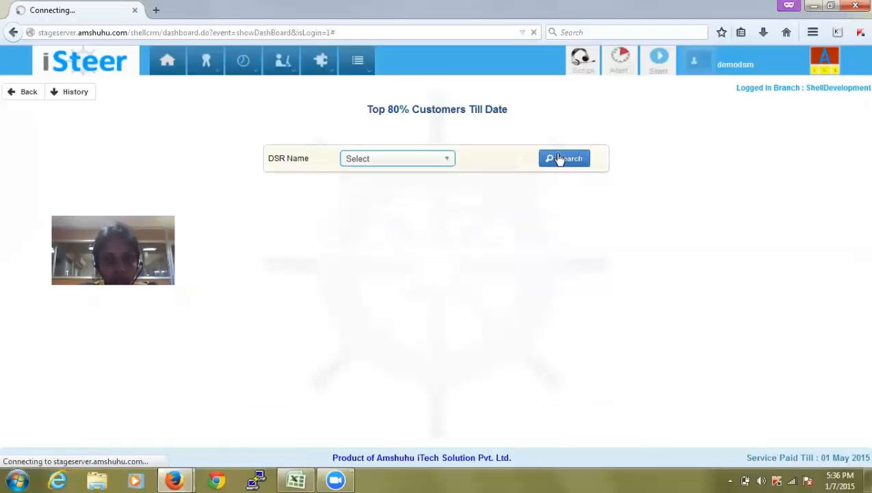
{"action": "left_click", "coordinate": [439, 160]}
{"action": "left_click", "coordinate": [436, 222]}
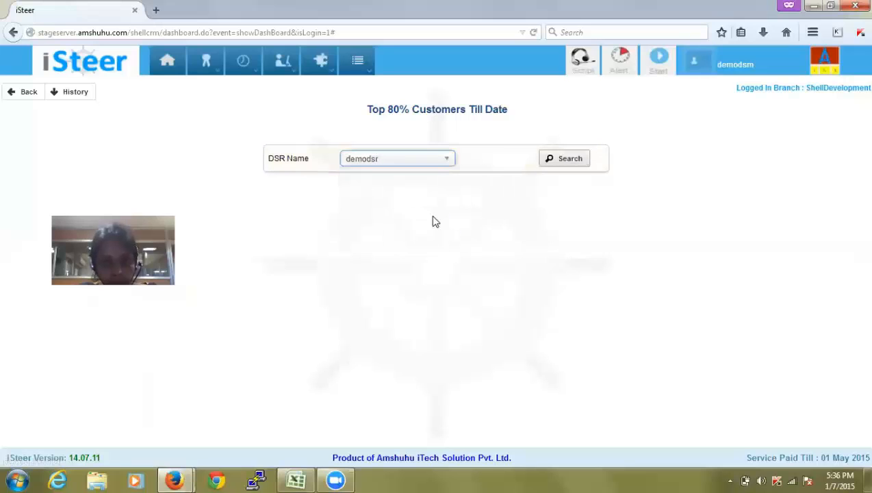
{"action": "left_click", "coordinate": [558, 163]}
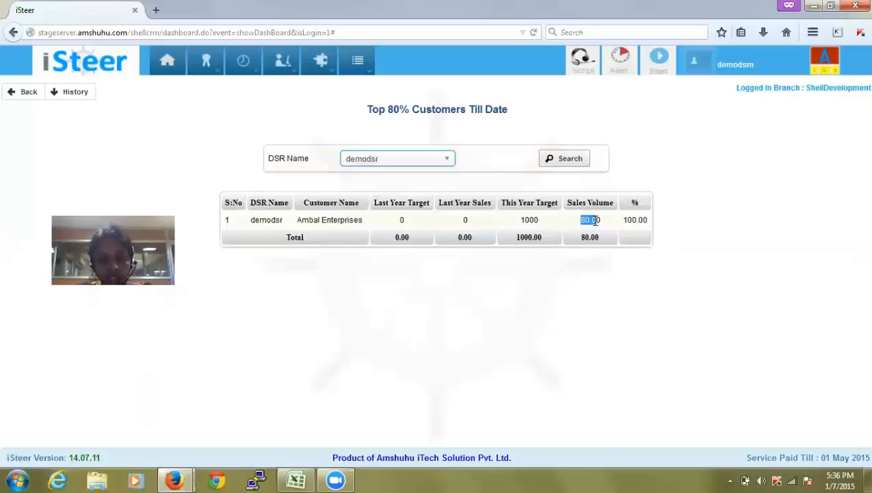
Point out Ambal Enterprises' 80.00 sales volume and 100.00% achievement in the results
{"action": "left_click", "coordinate": [643, 220]}
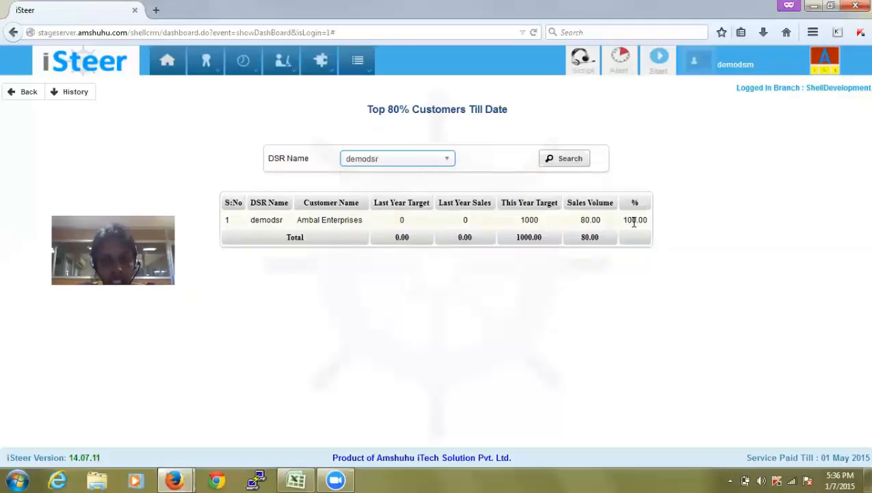
{"action": "left_click_drag", "start_coordinate": [622, 221], "coordinate": [645, 221]}
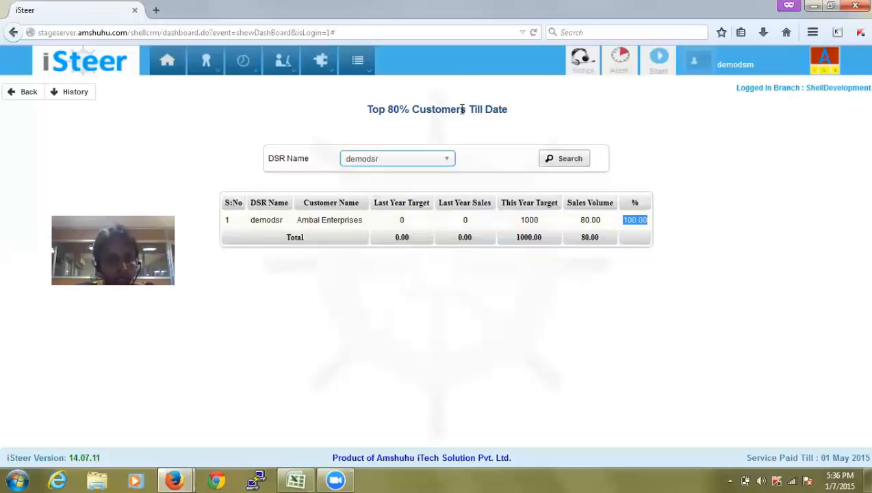
{"action": "left_click", "coordinate": [336, 215]}
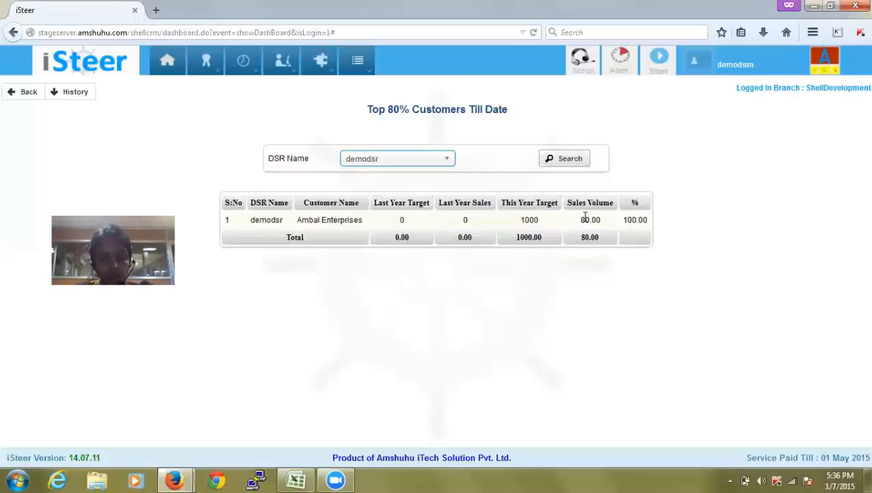
{"action": "left_click", "coordinate": [357, 60]}
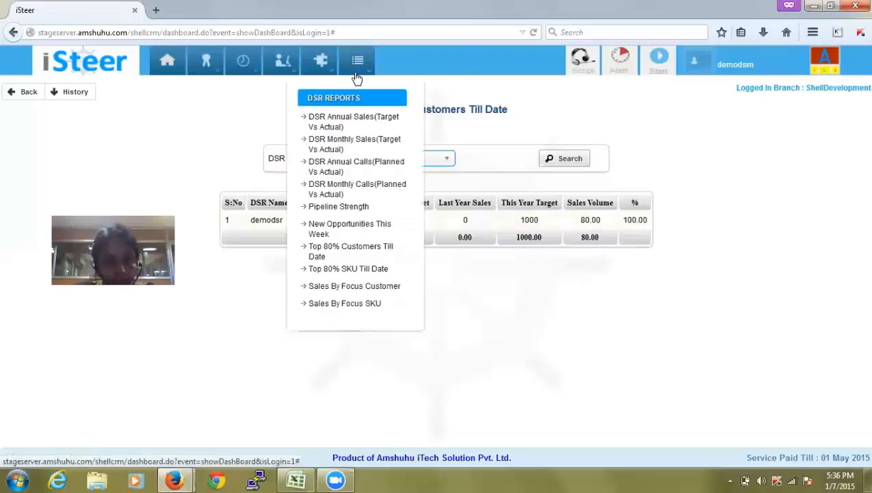
Run the Top 80% SKU Till Date report for demodsr, showing Engine oil and Hydraulic Oil at 0.00
{"action": "left_click", "coordinate": [368, 270]}
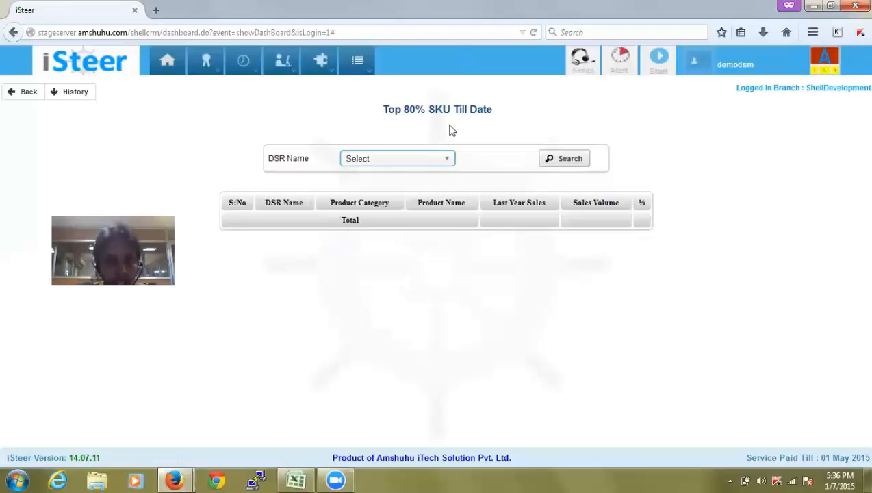
{"action": "left_click", "coordinate": [415, 162]}
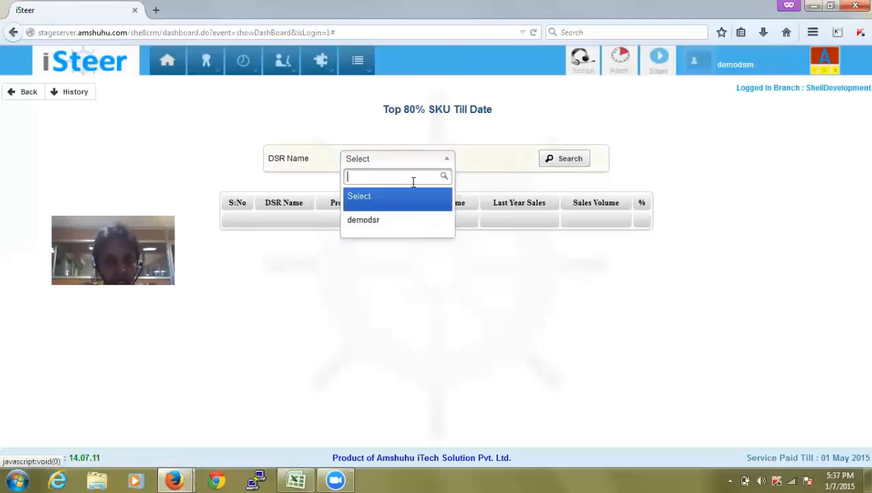
{"action": "left_click", "coordinate": [416, 222]}
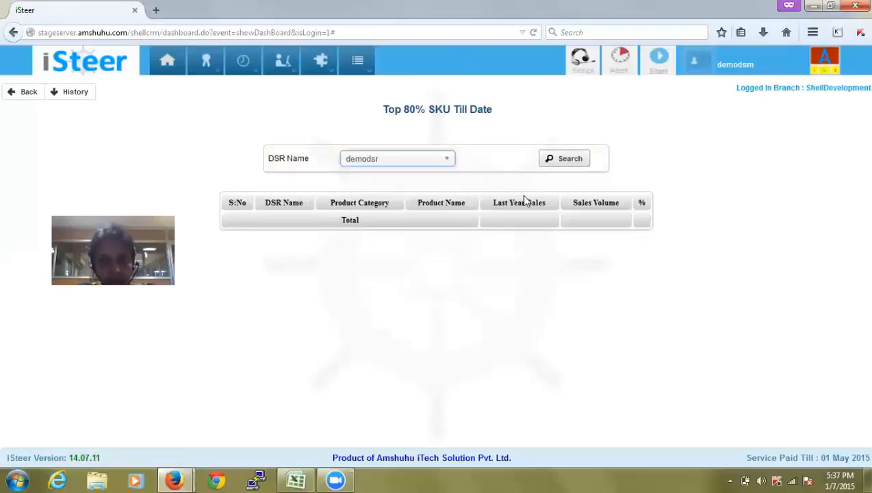
{"action": "left_click", "coordinate": [567, 158]}
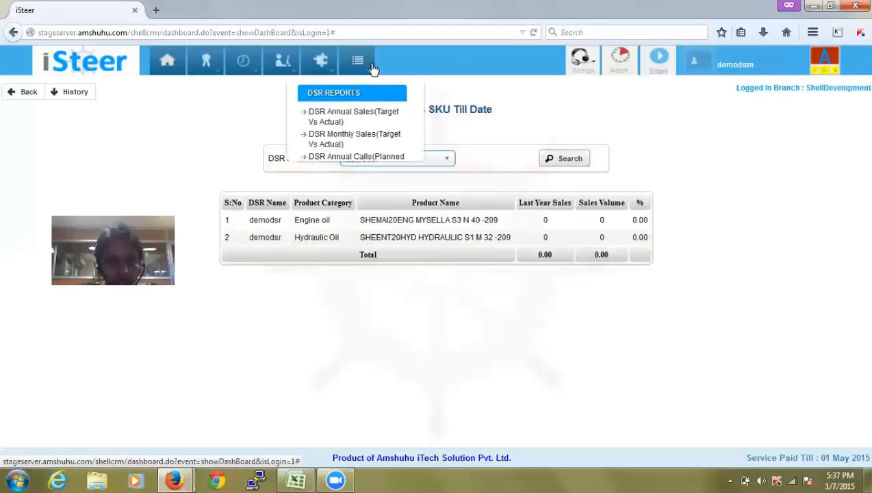
{"action": "mouse_move", "coordinate": [211, 76]}
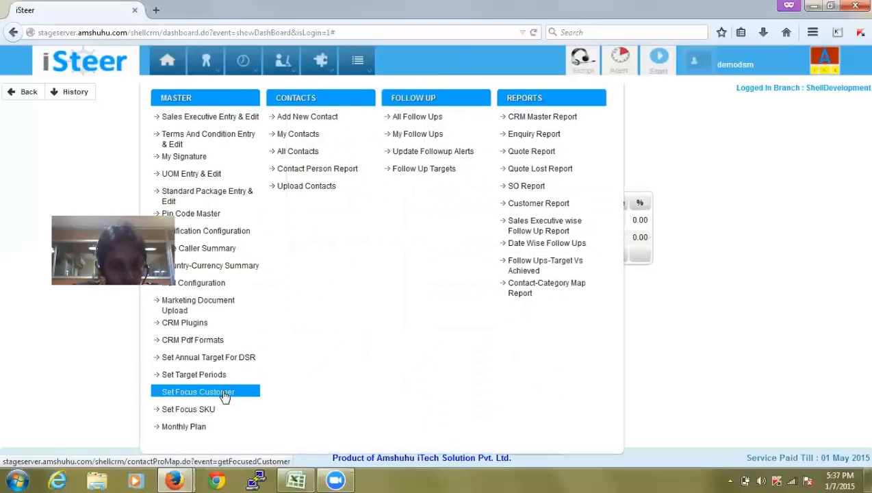
Add Ambal Enterprises as a new focus customer under the Shell brand and save it
{"action": "left_click", "coordinate": [225, 396]}
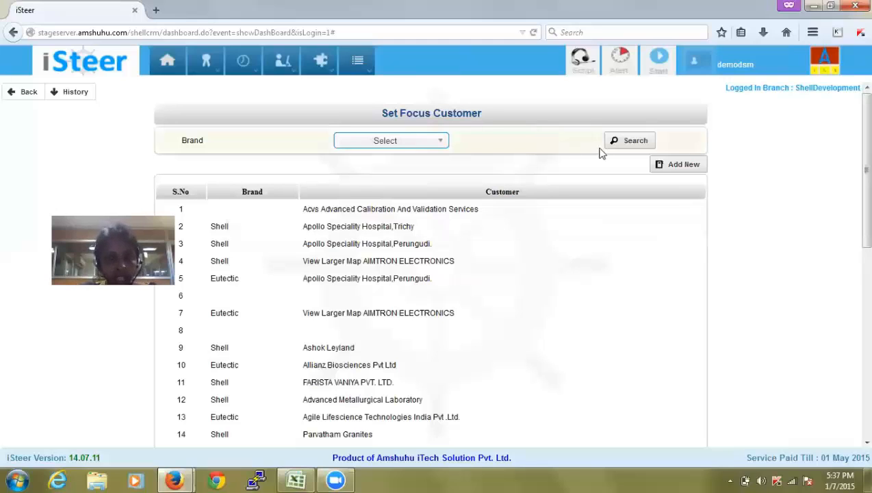
{"action": "left_click", "coordinate": [685, 166]}
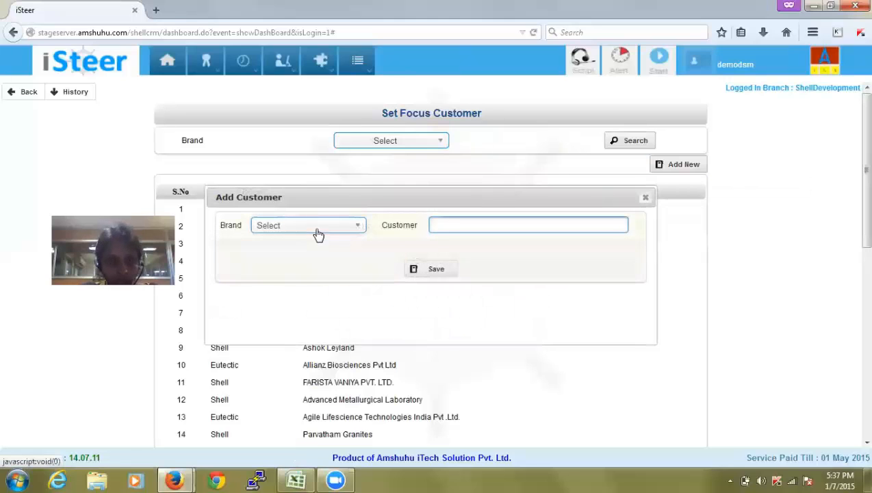
{"action": "left_click", "coordinate": [319, 233]}
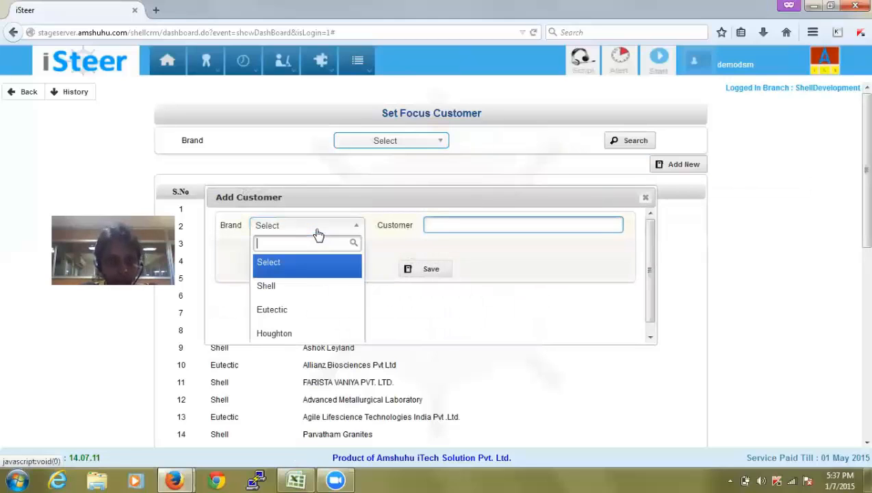
{"action": "left_click", "coordinate": [305, 293]}
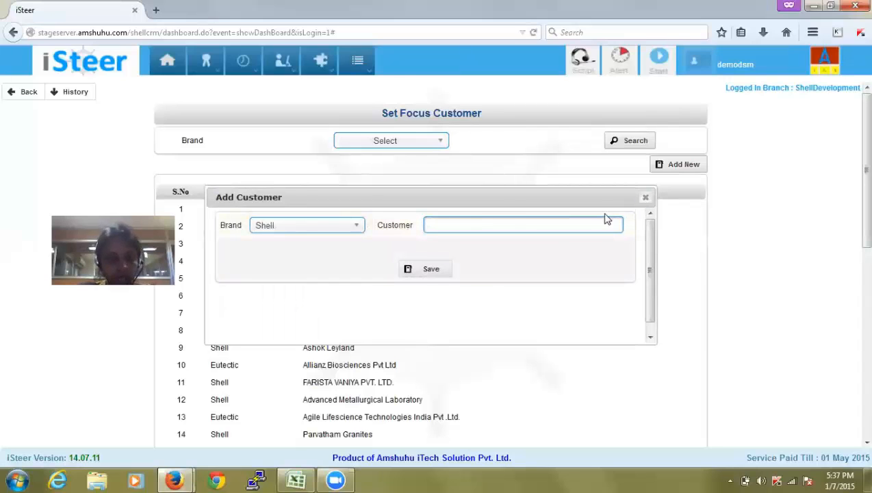
{"action": "type", "text": "mb"}
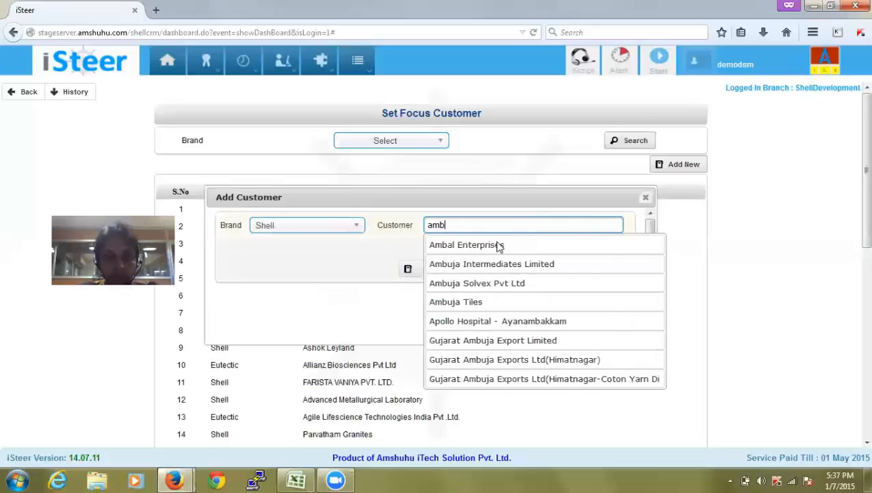
{"action": "left_click", "coordinate": [491, 252]}
{"action": "left_click", "coordinate": [436, 269]}
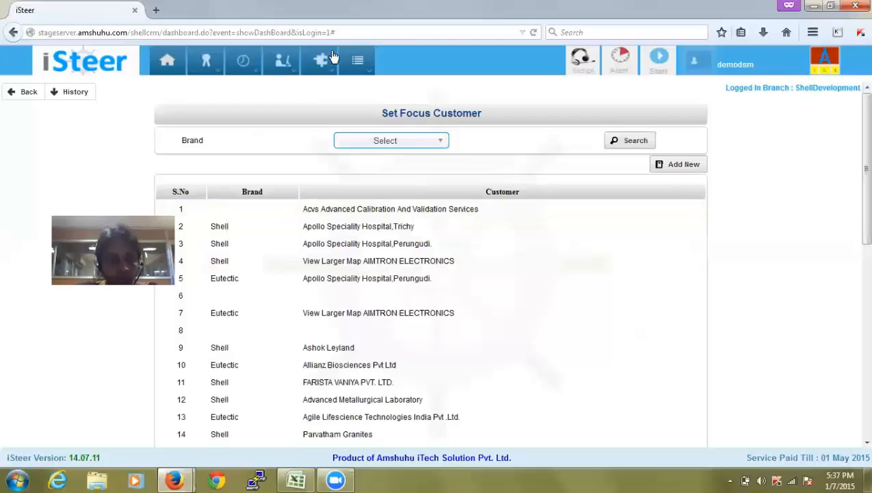
{"action": "left_click", "coordinate": [358, 62]}
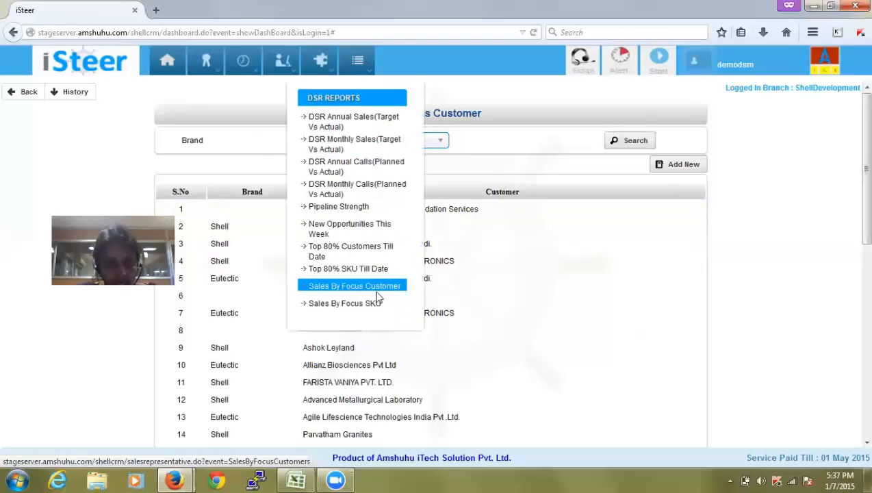
{"action": "mouse_move", "coordinate": [356, 54]}
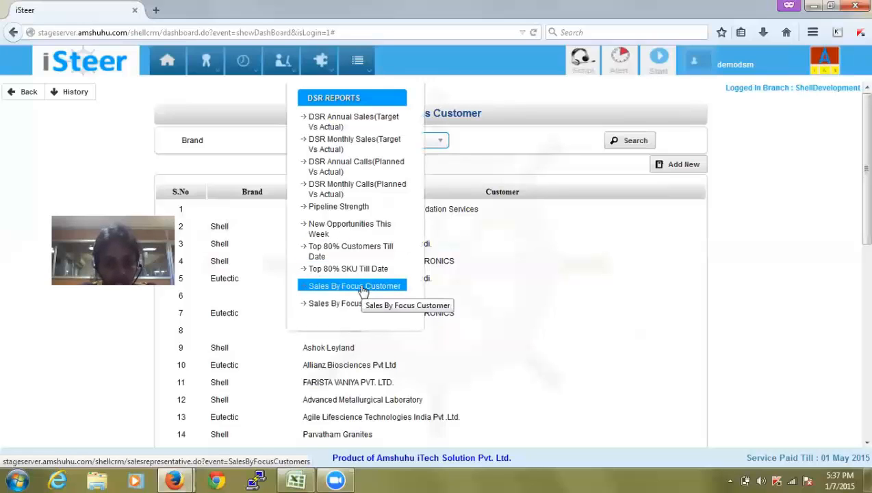
Run Sales By Focus Customer for demodsr, showing Ambal Enterprises at 1000 target, 80.00 sales, 8.00%
{"action": "left_click", "coordinate": [362, 288]}
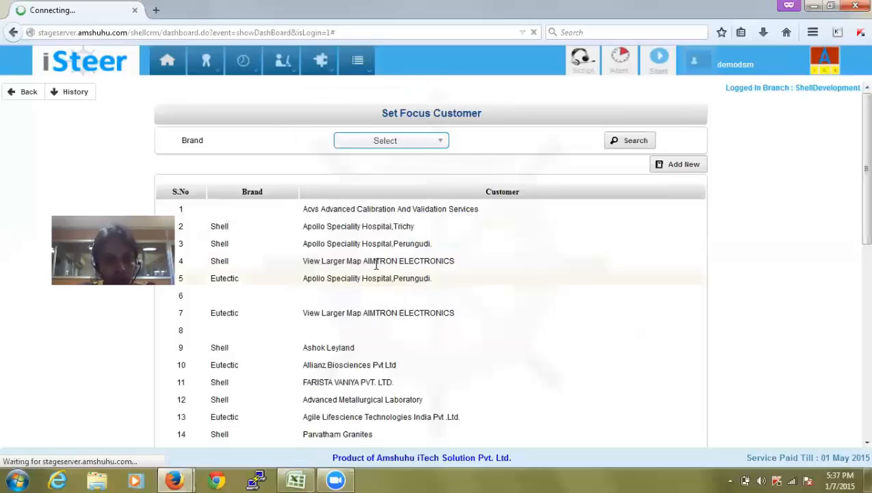
{"action": "left_click", "coordinate": [403, 165]}
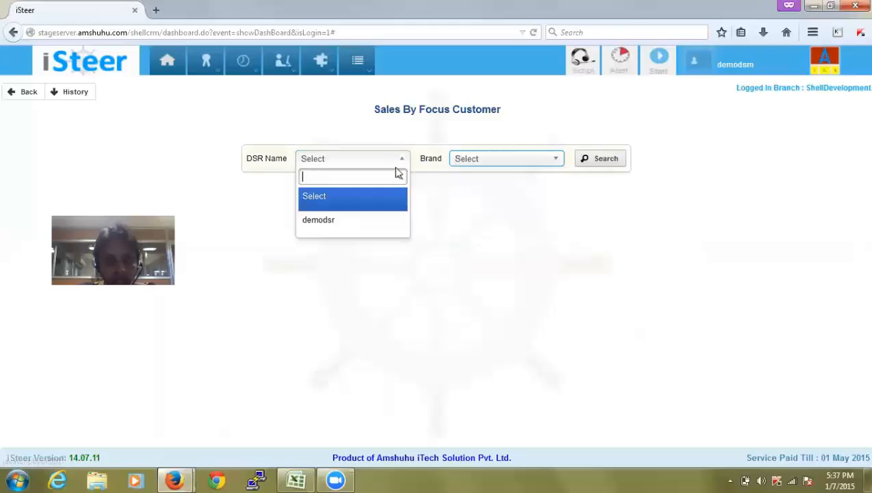
{"action": "left_click", "coordinate": [376, 228]}
{"action": "left_click", "coordinate": [600, 162]}
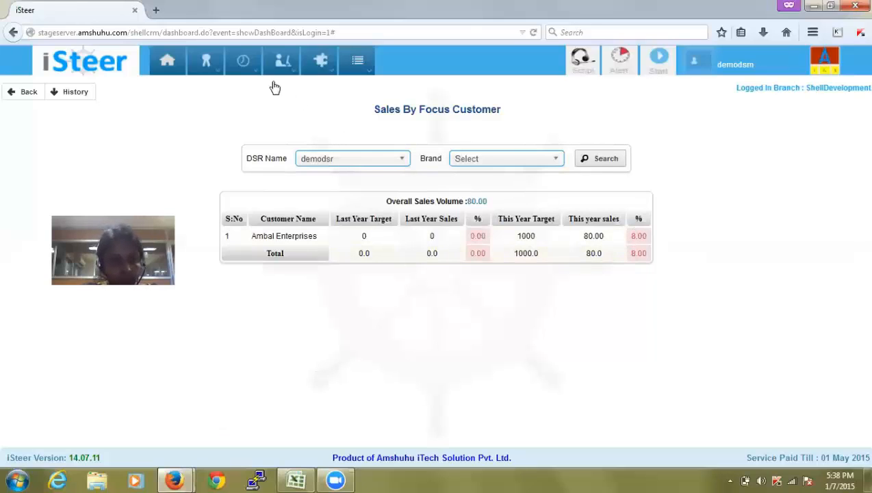
{"action": "mouse_move", "coordinate": [195, 65]}
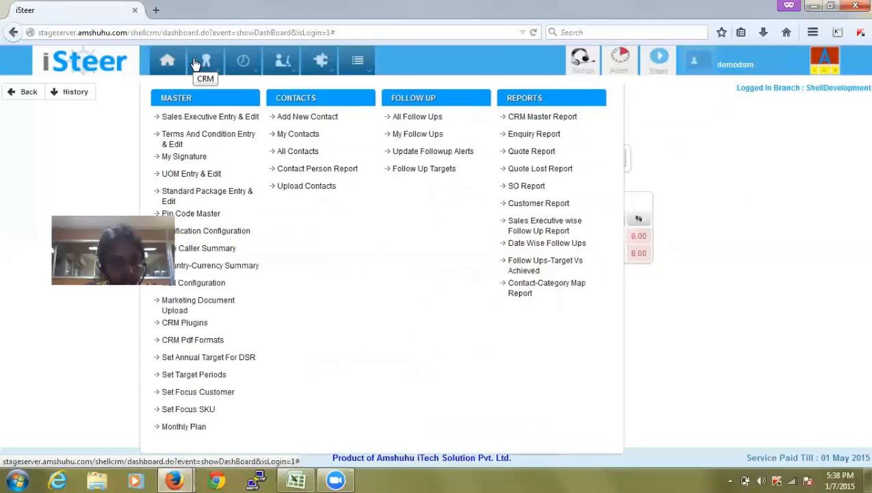
Open the Set Focus SKU/Product page and dismiss the Add SKU/Product form without saving
{"action": "left_click", "coordinate": [219, 409]}
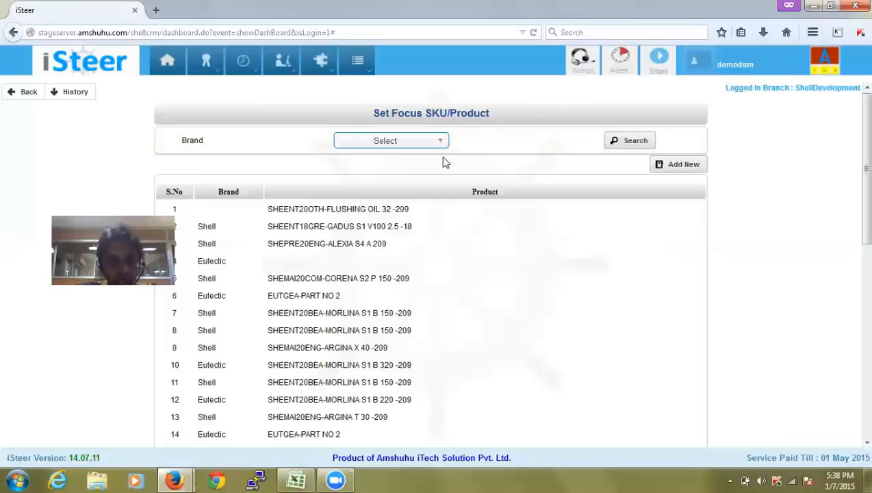
{"action": "left_click", "coordinate": [681, 165]}
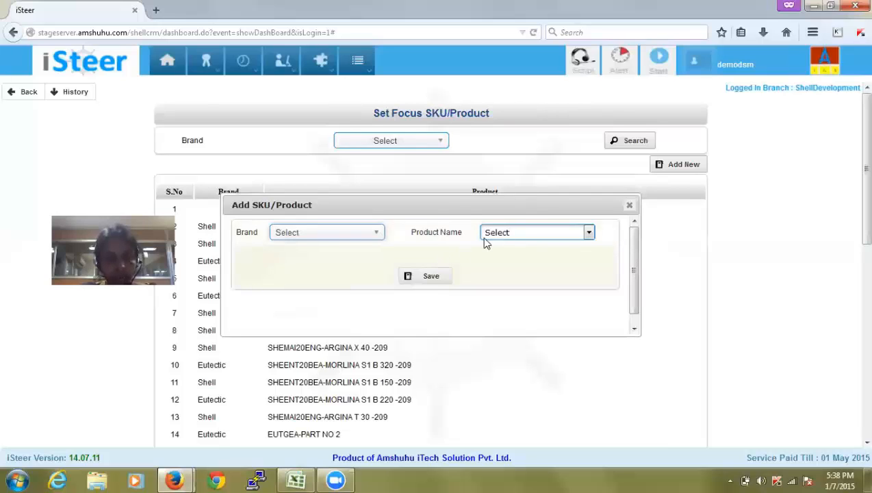
{"action": "left_click", "coordinate": [630, 206]}
{"action": "mouse_move", "coordinate": [360, 73]}
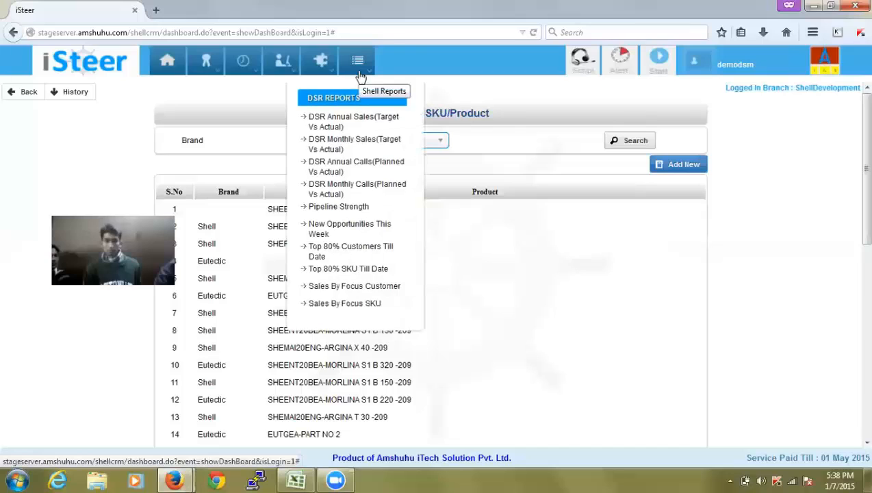
Run the Sales By Focus SKU report for all DSRs and review its twelve product rows
{"action": "left_click", "coordinate": [346, 305]}
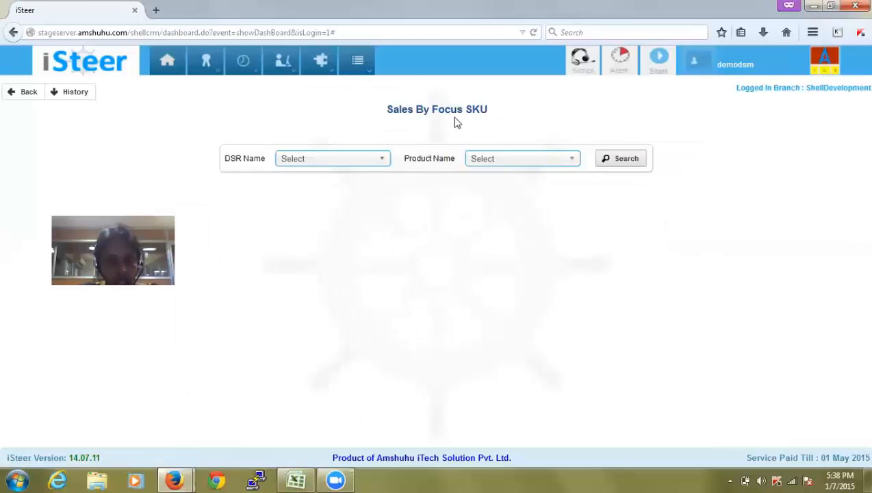
{"action": "left_click", "coordinate": [625, 162]}
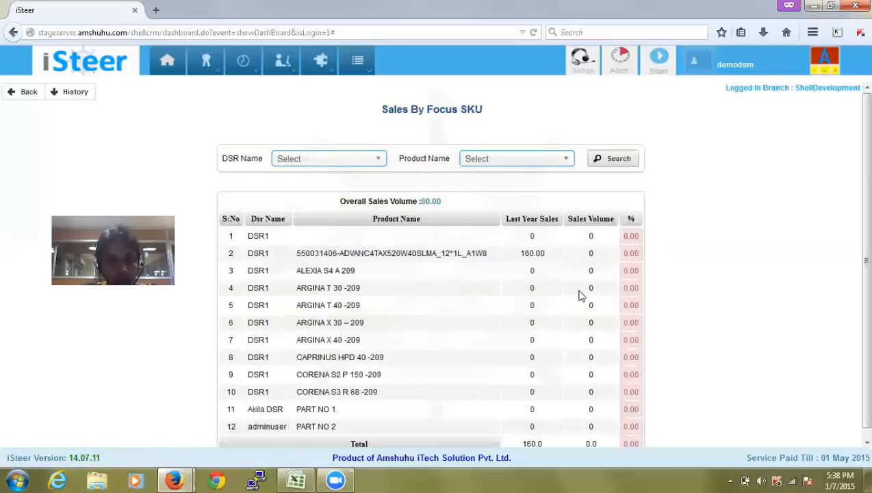
{"action": "scroll", "coordinate": [852, 199], "scroll_direction": "down", "scroll_amount": 1}
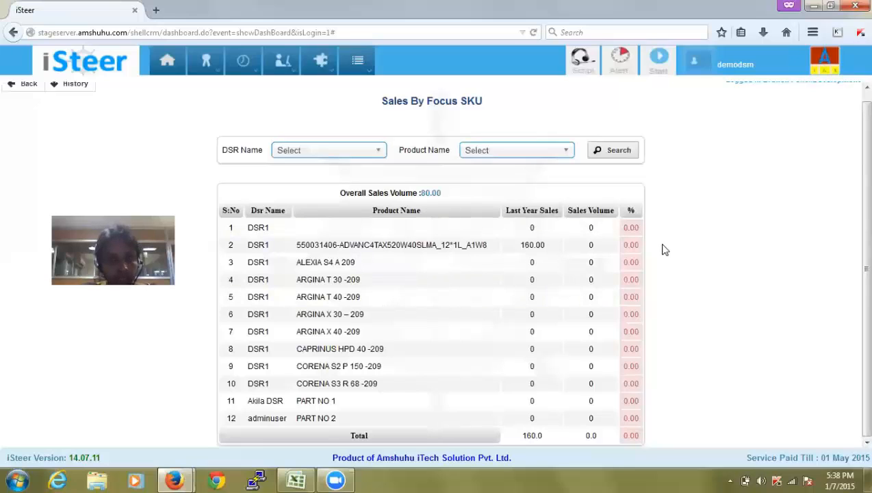
{"action": "mouse_move", "coordinate": [368, 58]}
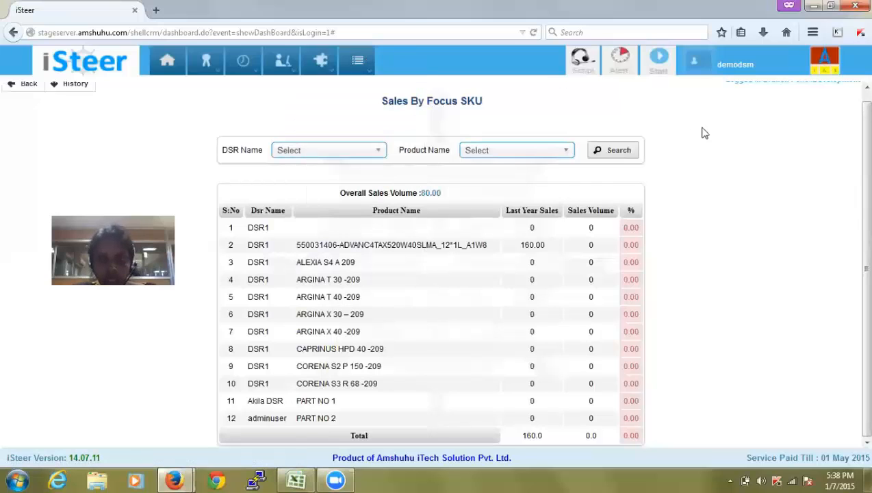
{"action": "scroll", "coordinate": [852, 101], "scroll_direction": "up", "scroll_amount": 1}
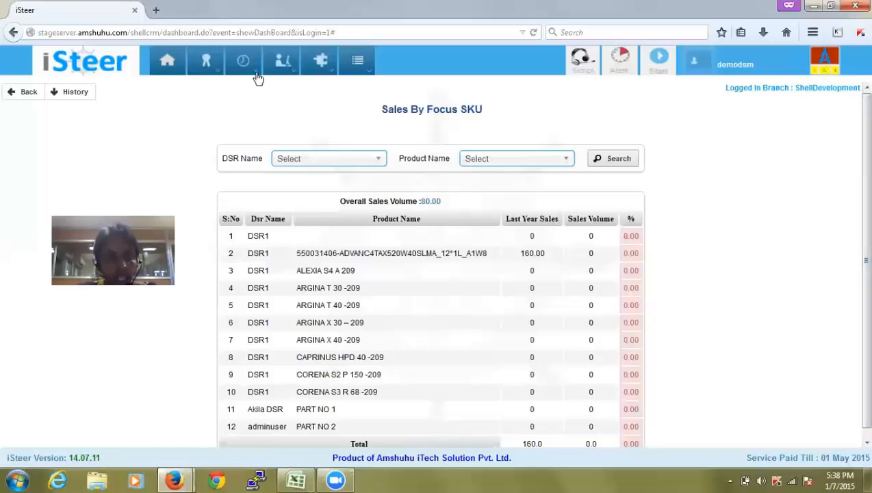
{"action": "mouse_move", "coordinate": [257, 78]}
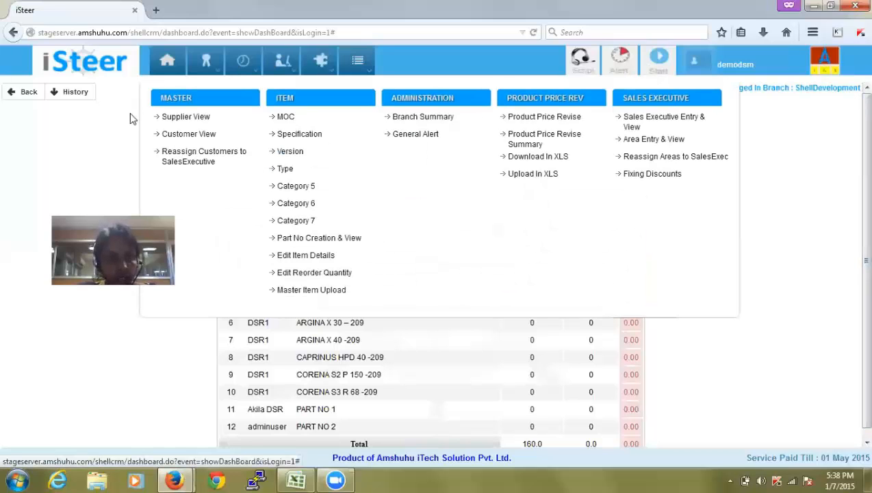